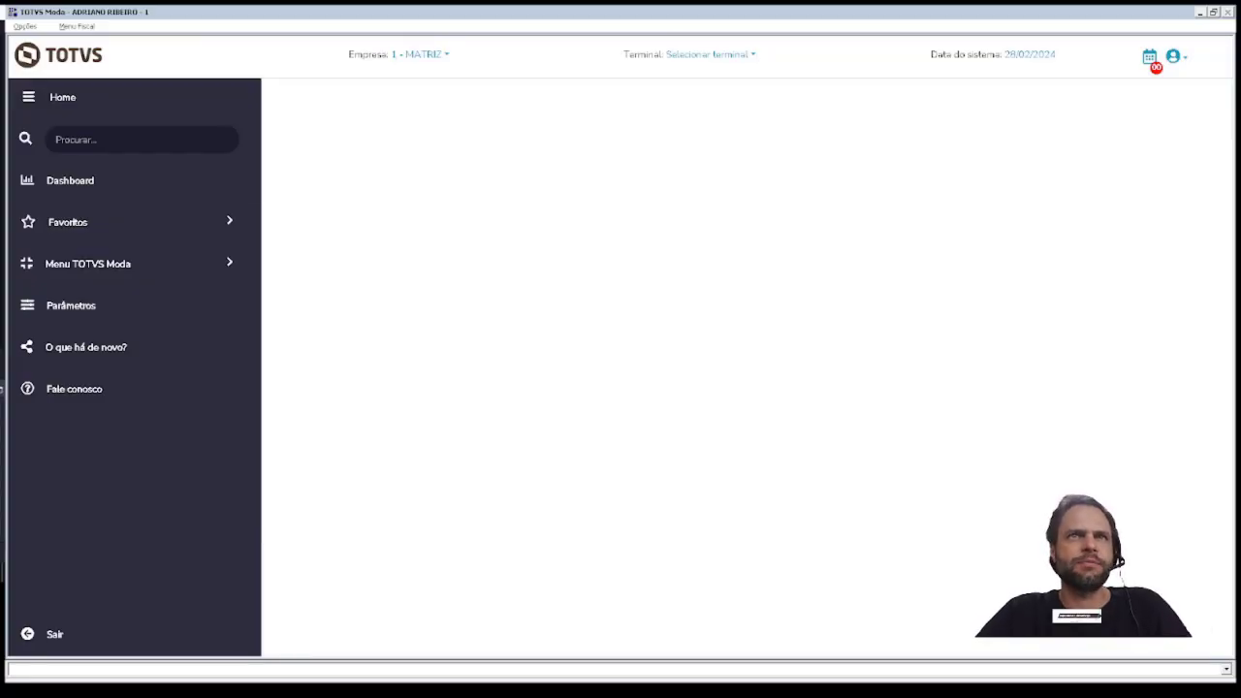
- Search for component PRDFM236 and open Manutenção de Produto Configurável
click(77, 140)
text(prod)
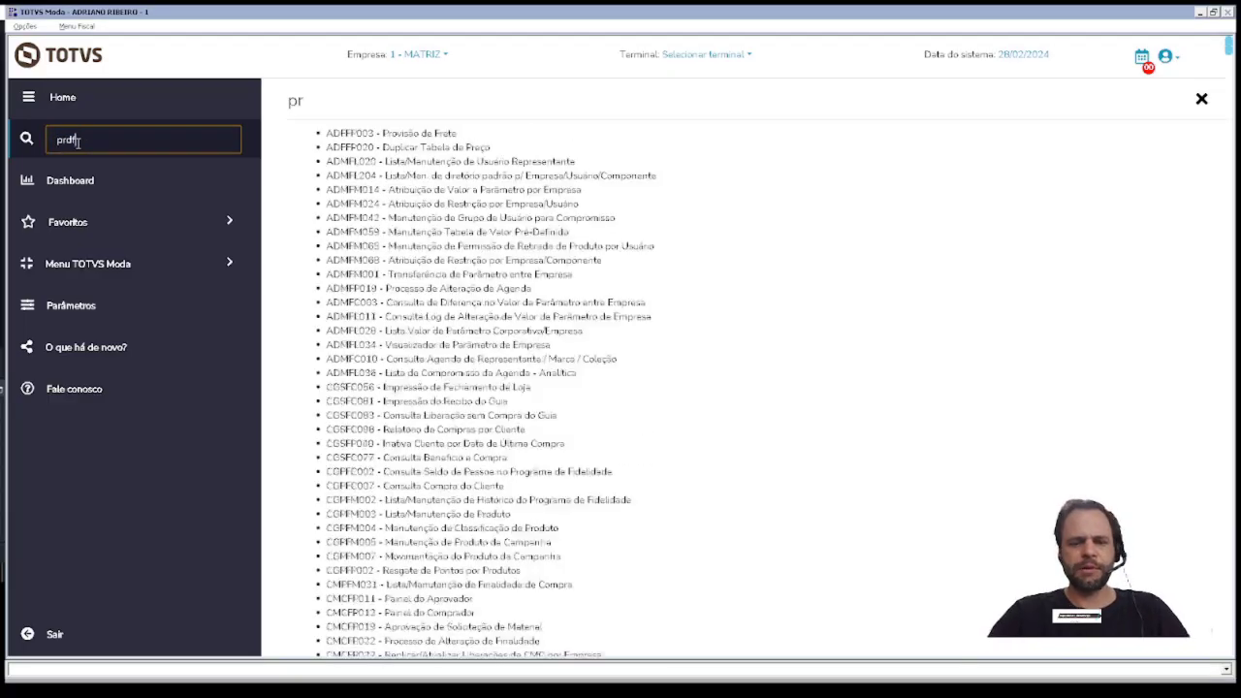
text(m2236)
key(Tab)
click(75, 146)
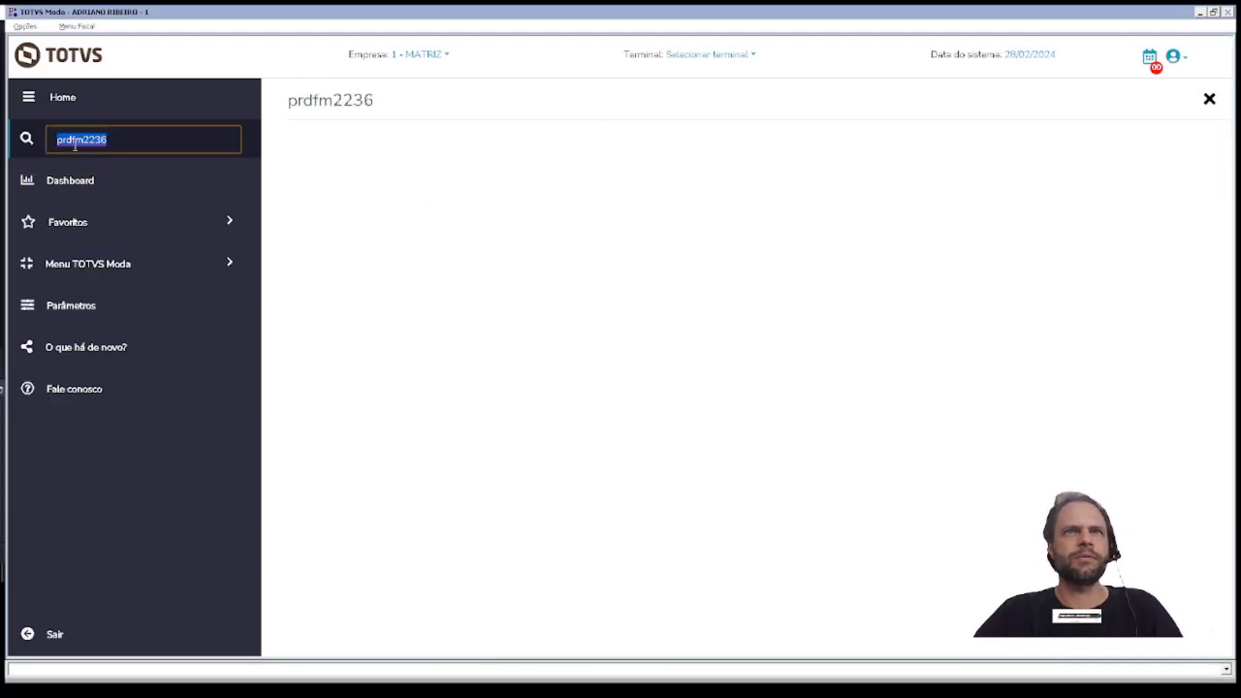
text(prdfm236)
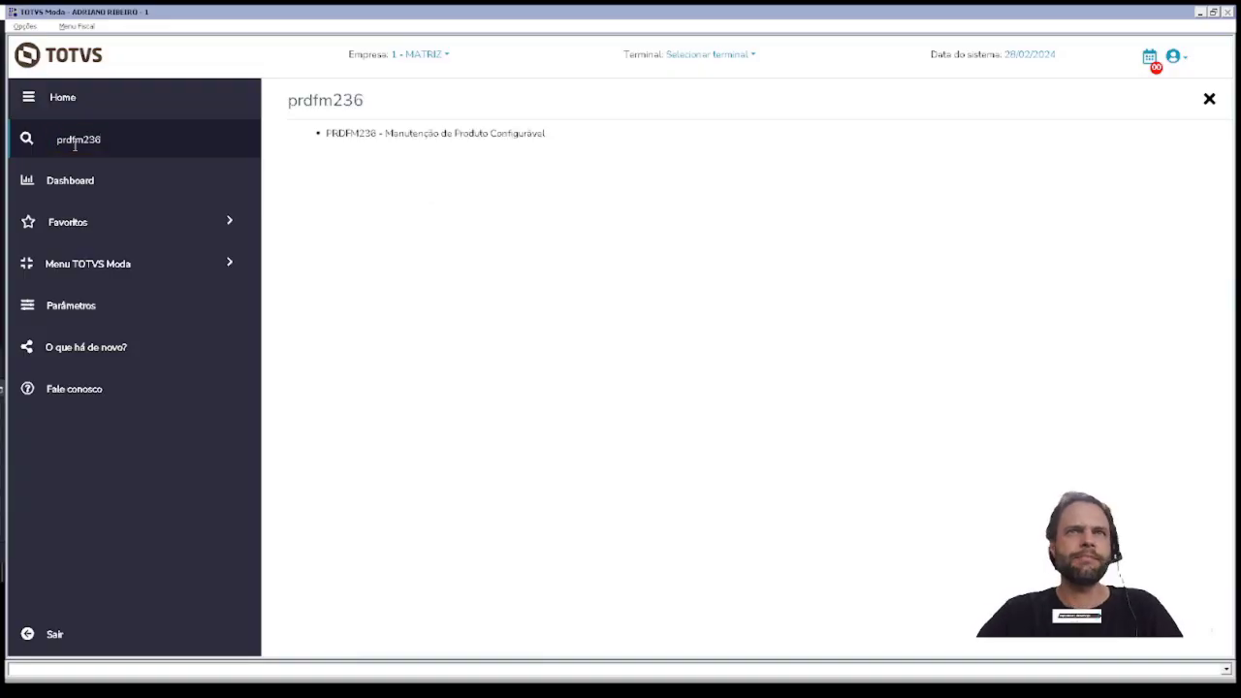
key(Return)
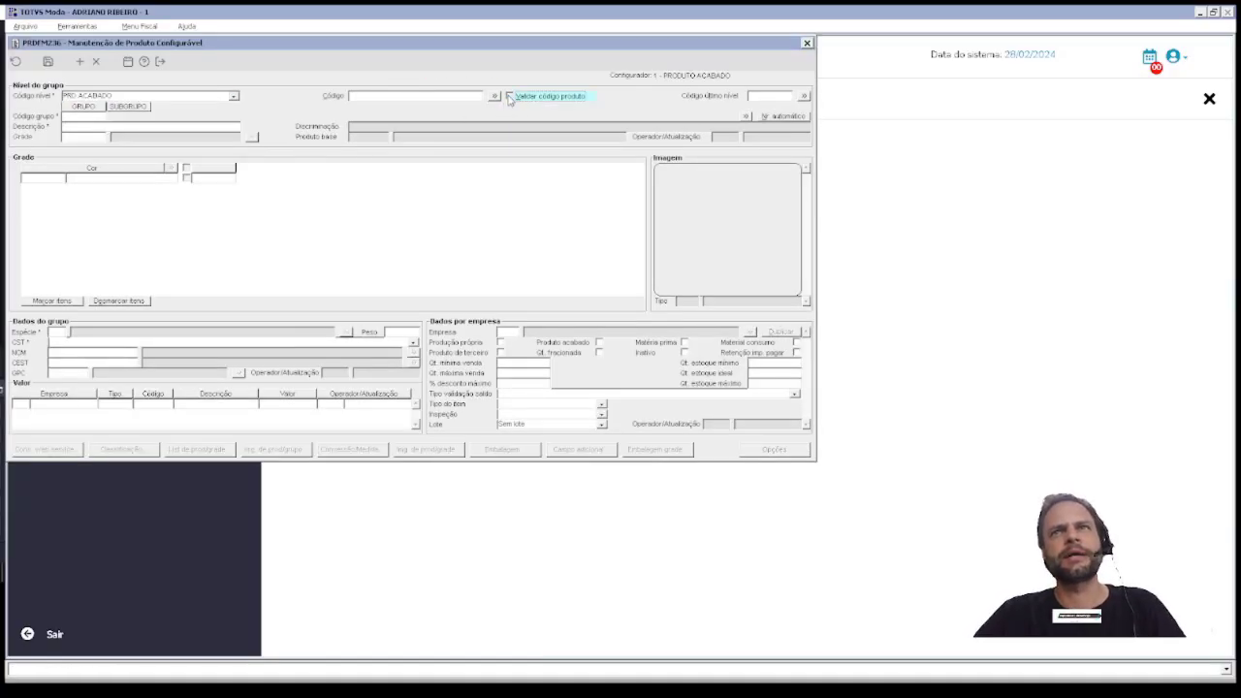
- Load product 300 with Validar código produto enabled and delete the existing packaging record of its group, saving the removal
click(509, 96)
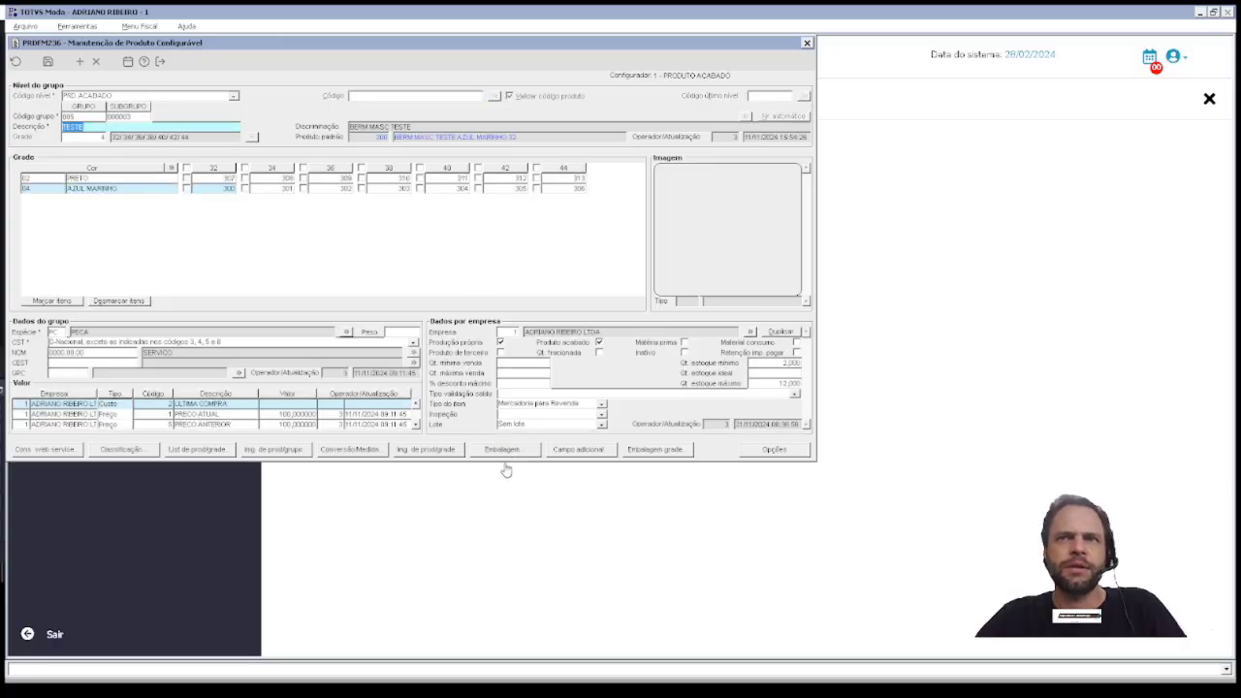
click(497, 451)
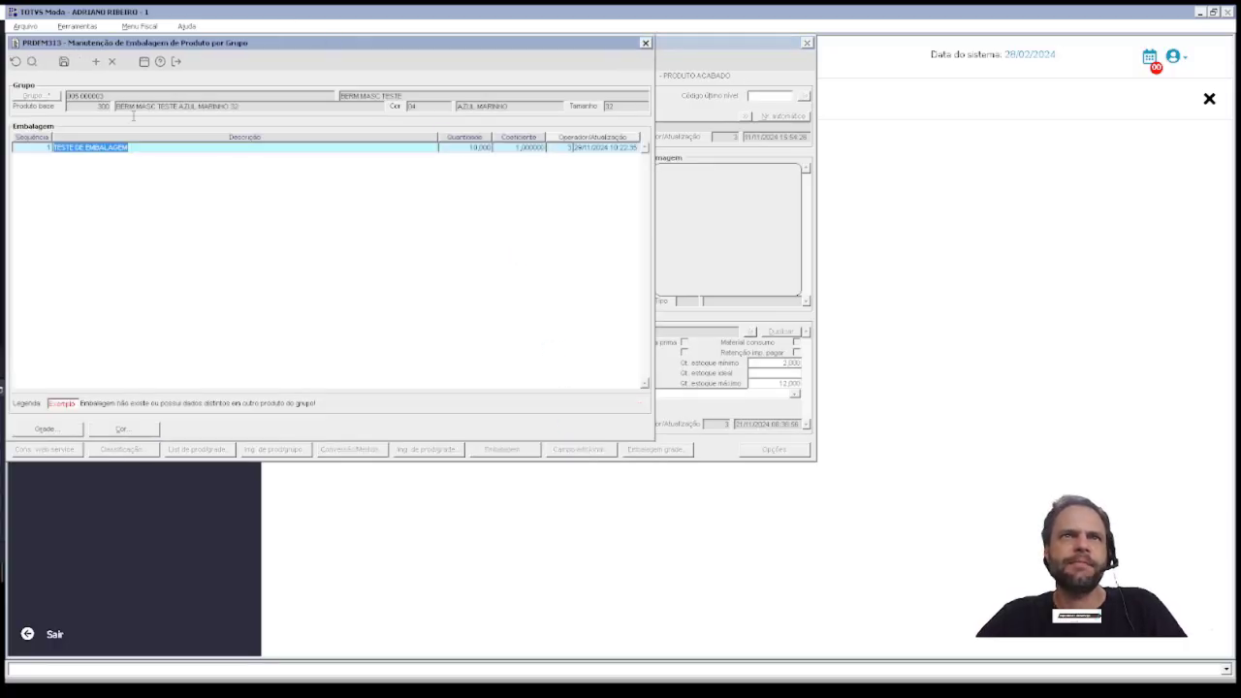
key(ctrl+Delete)
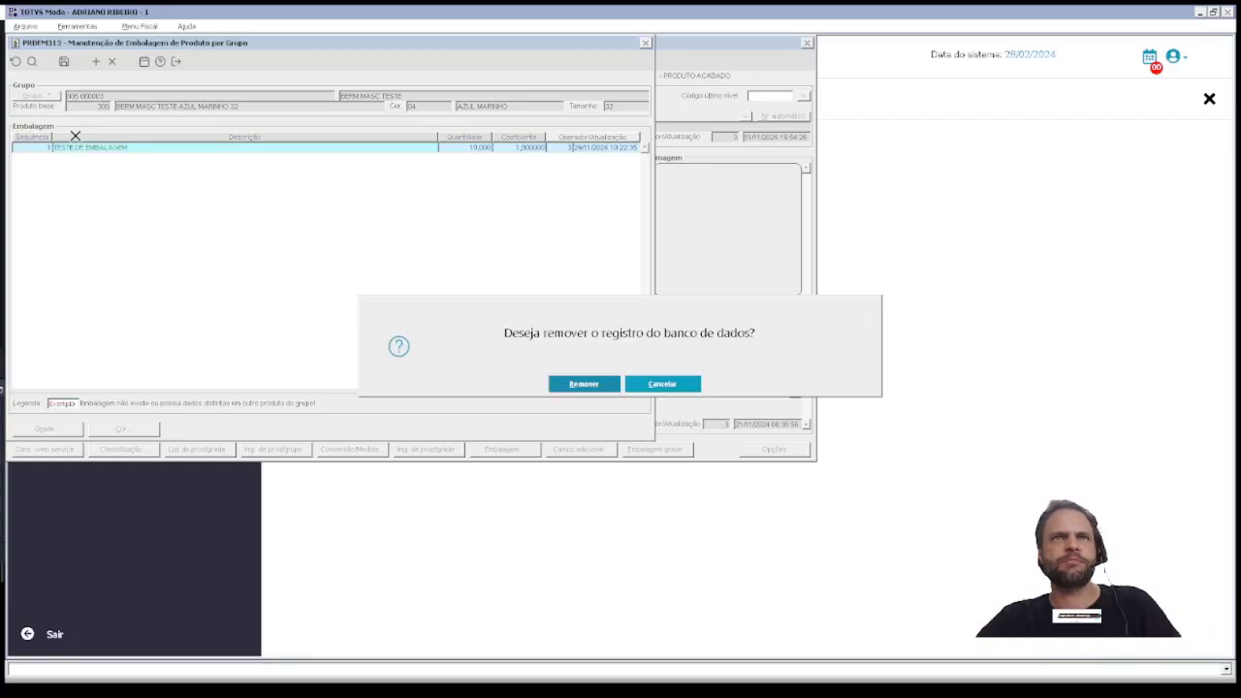
key(Return)
key(ctrl+s)
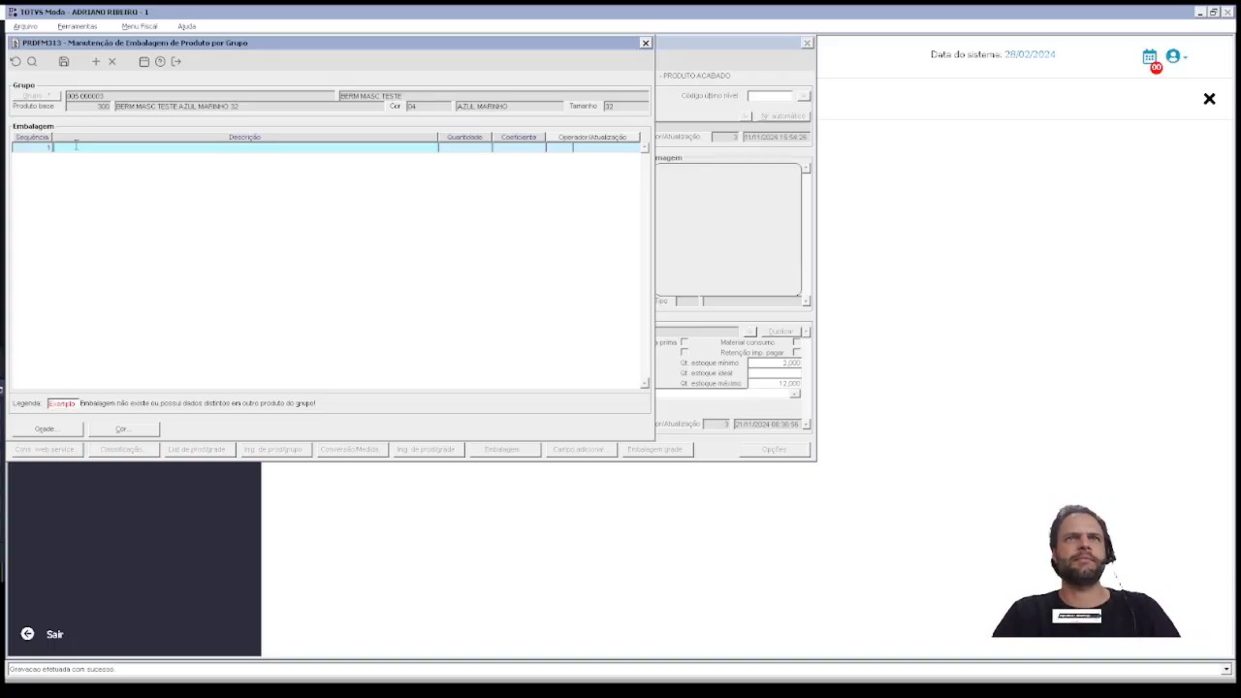
- Register the packaging EMBALAGEM BERMUDA with quantity 10 and coefficient 1 for the product group, and save it
text(EM)
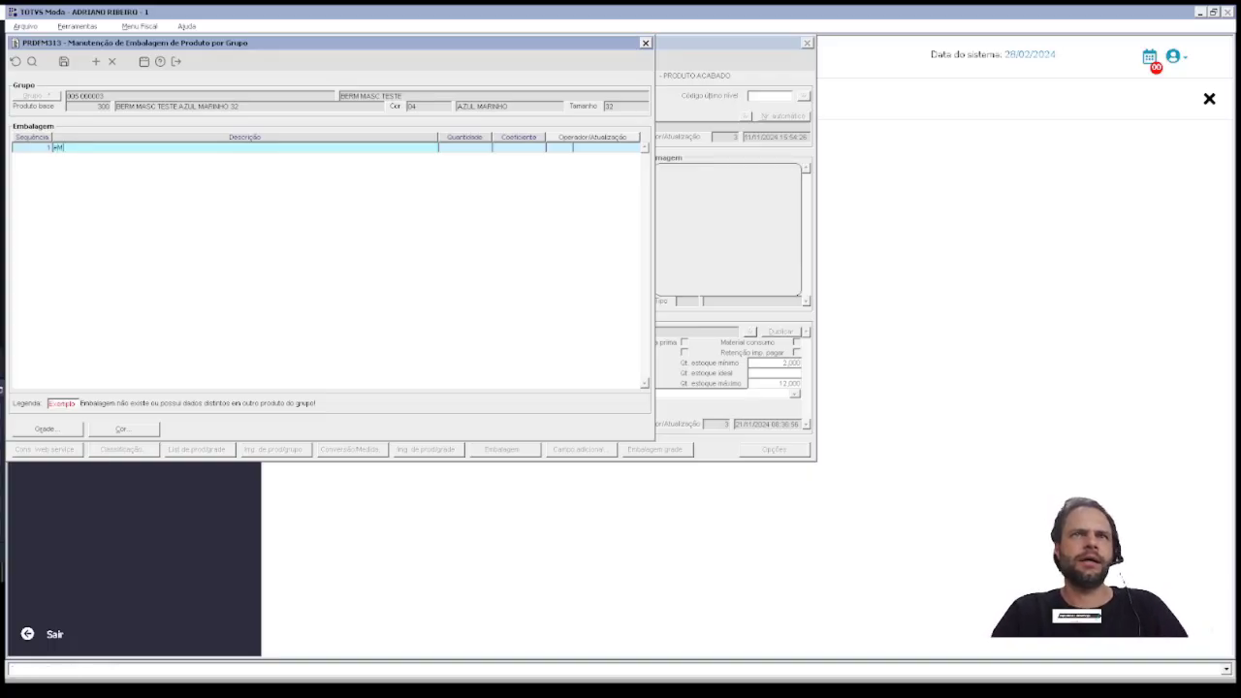
key(BackSpace)
key(BackSpace)
text(EMBALAGEM TESTE)
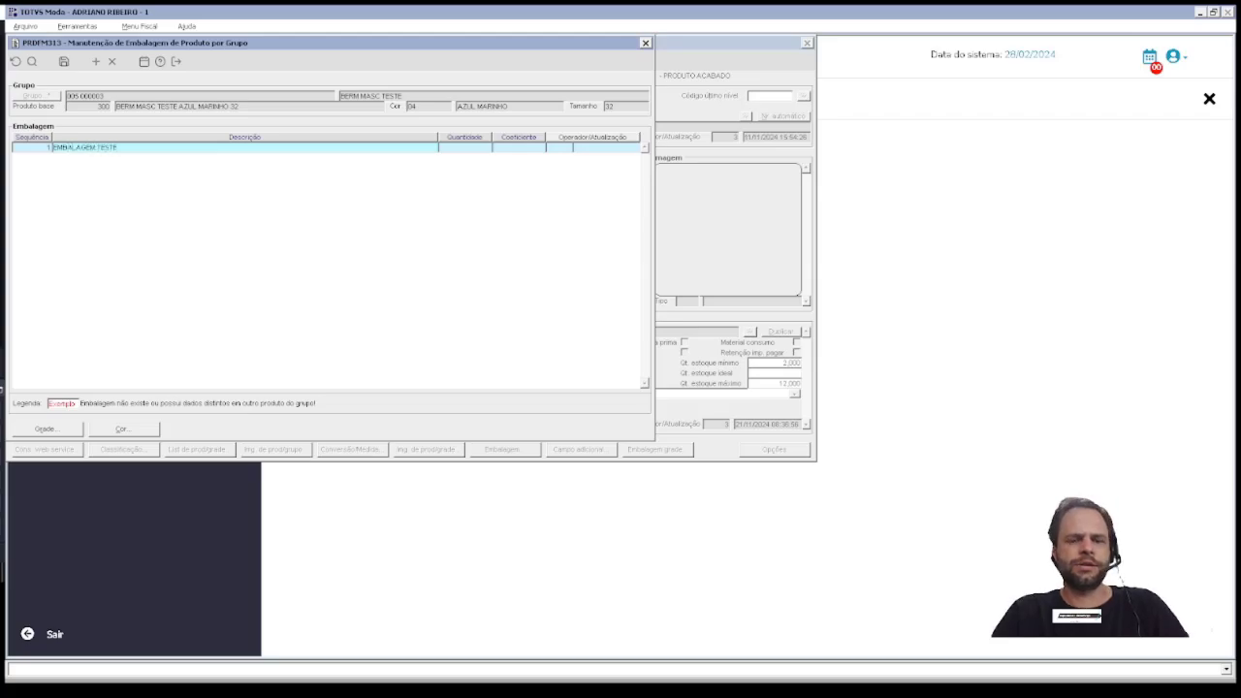
key(BackSpace)
key(BackSpace)
key(BackSpace)
key(BackSpace)
key(BackSpace)
text(BERMUDA)
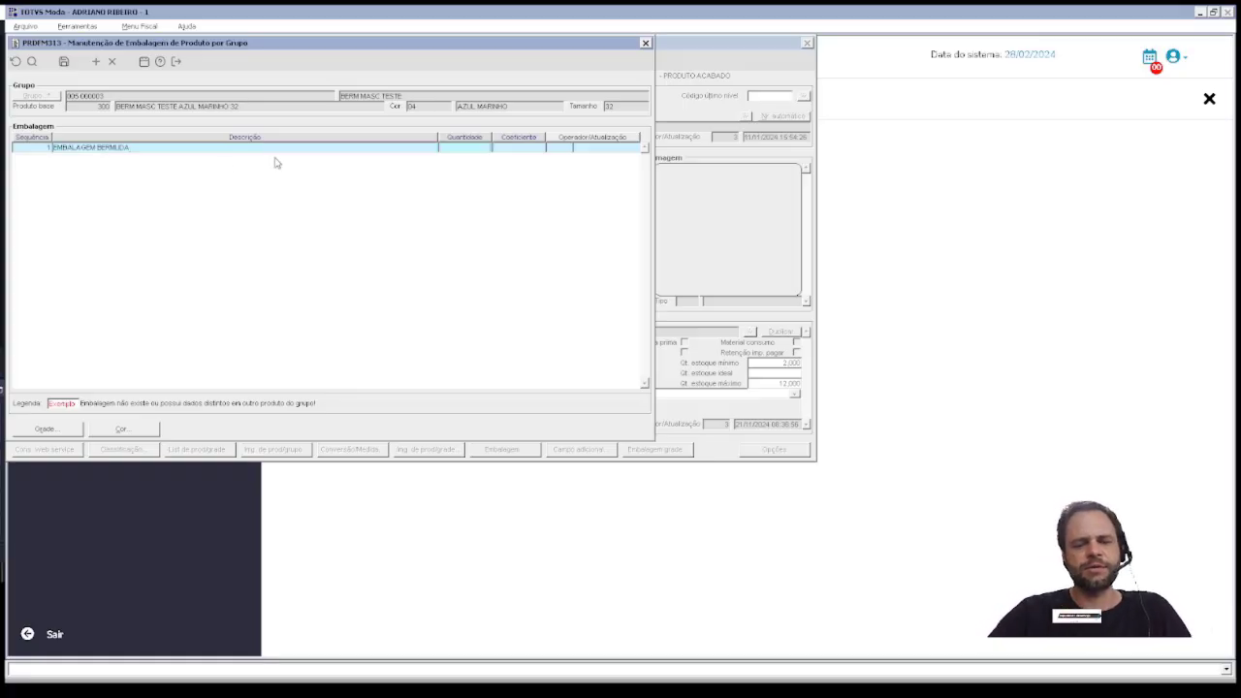
text(10)
key(Tab)
text(1)
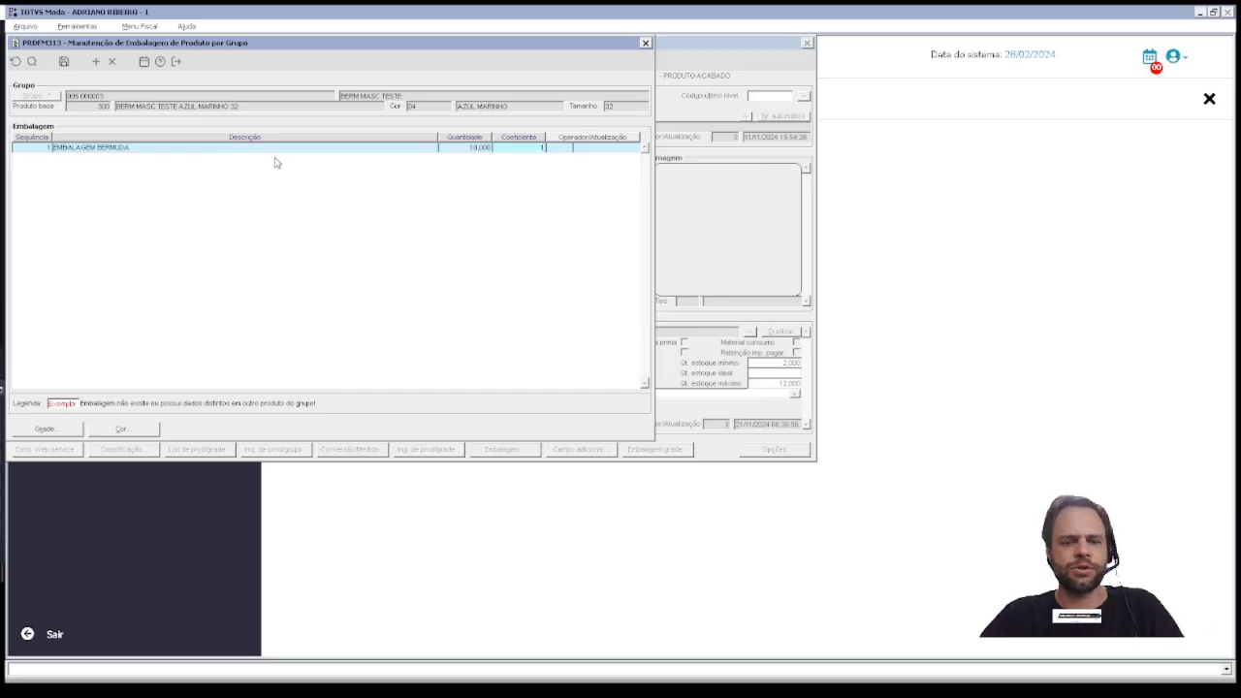
key(F4)
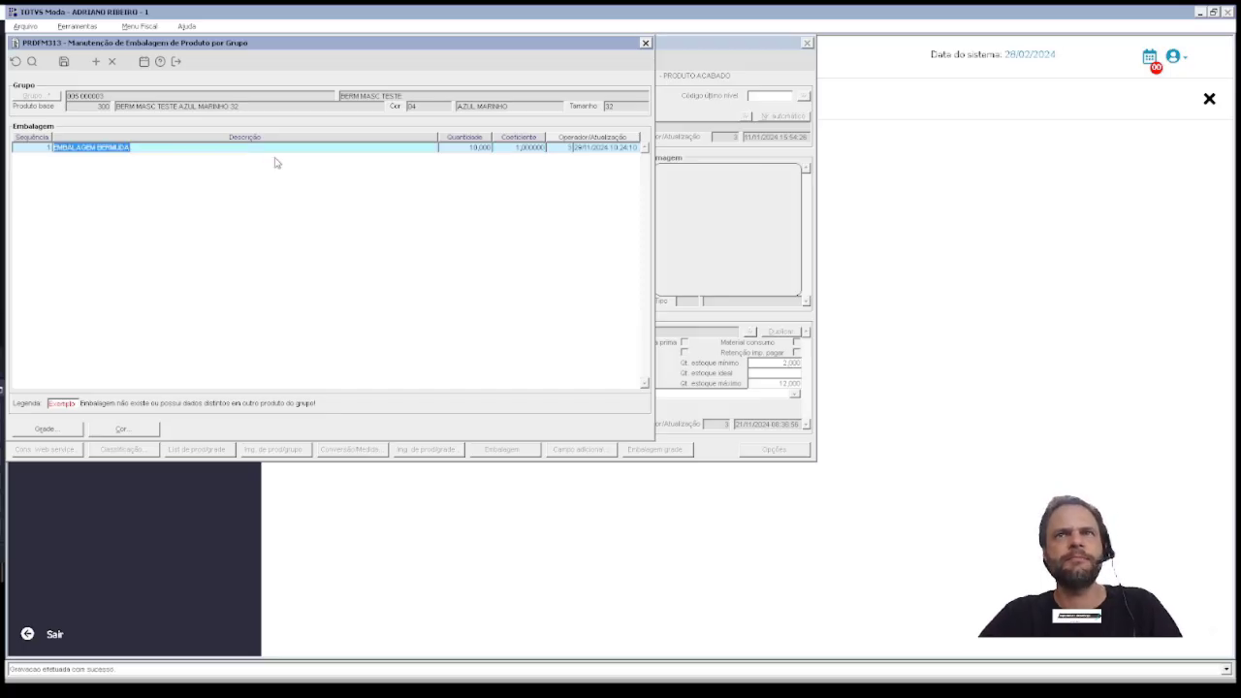
- Examine the packaging by grade for the AZUL MARINHO product in size 34, and return to the group packaging
click(96, 62)
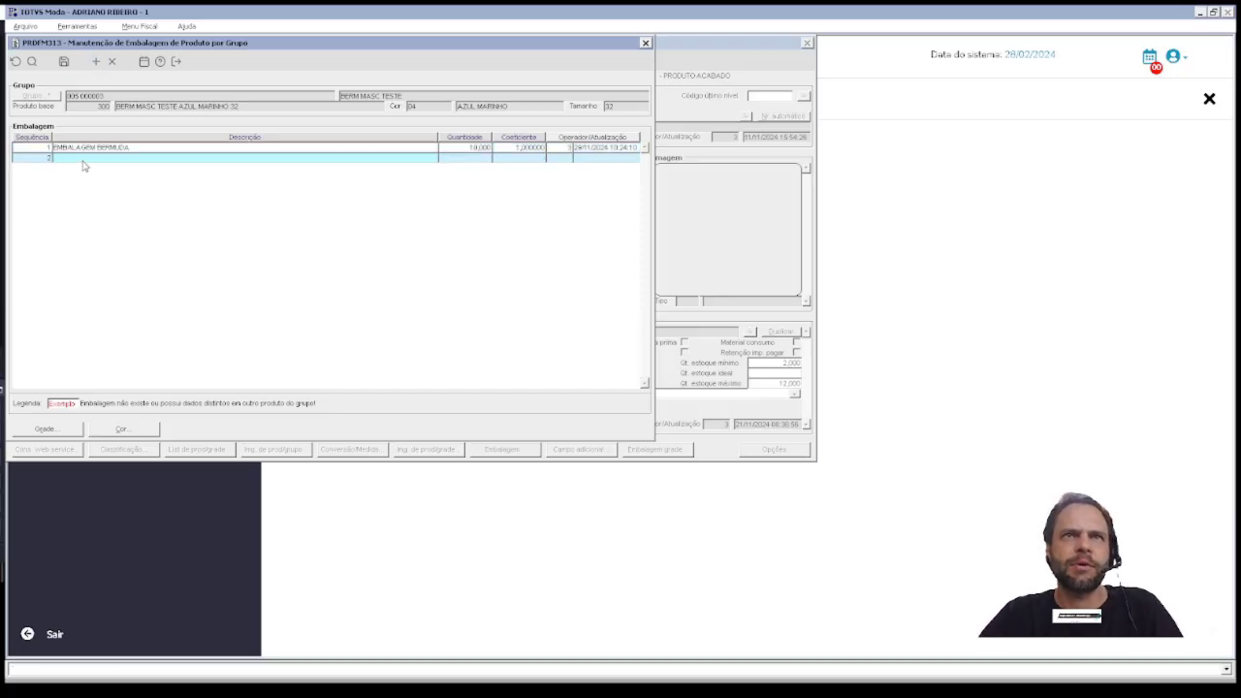
key(Escape)
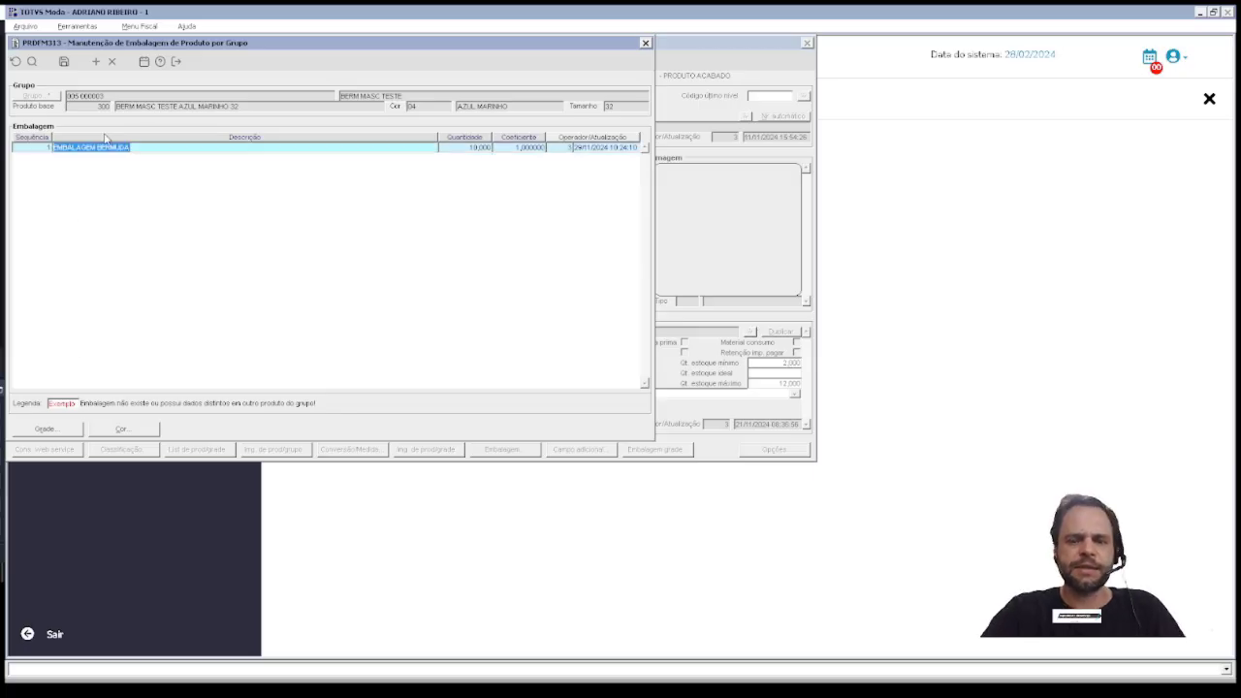
click(37, 429)
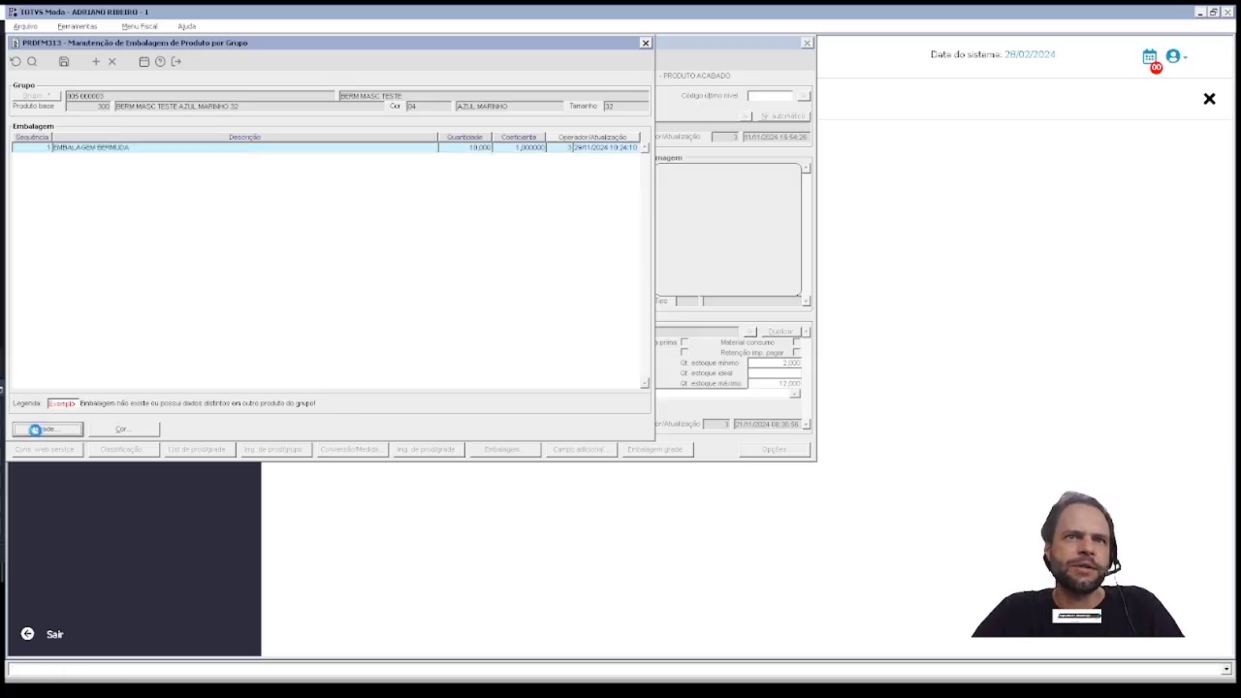
click(221, 146)
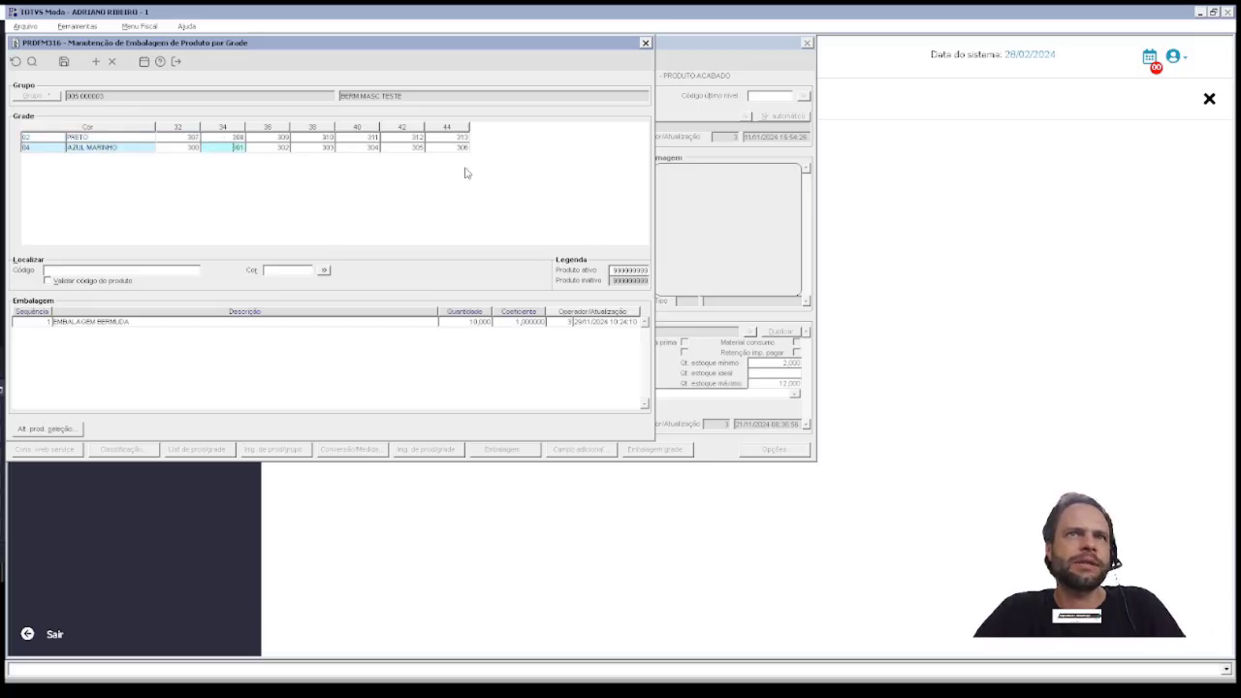
key(Escape)
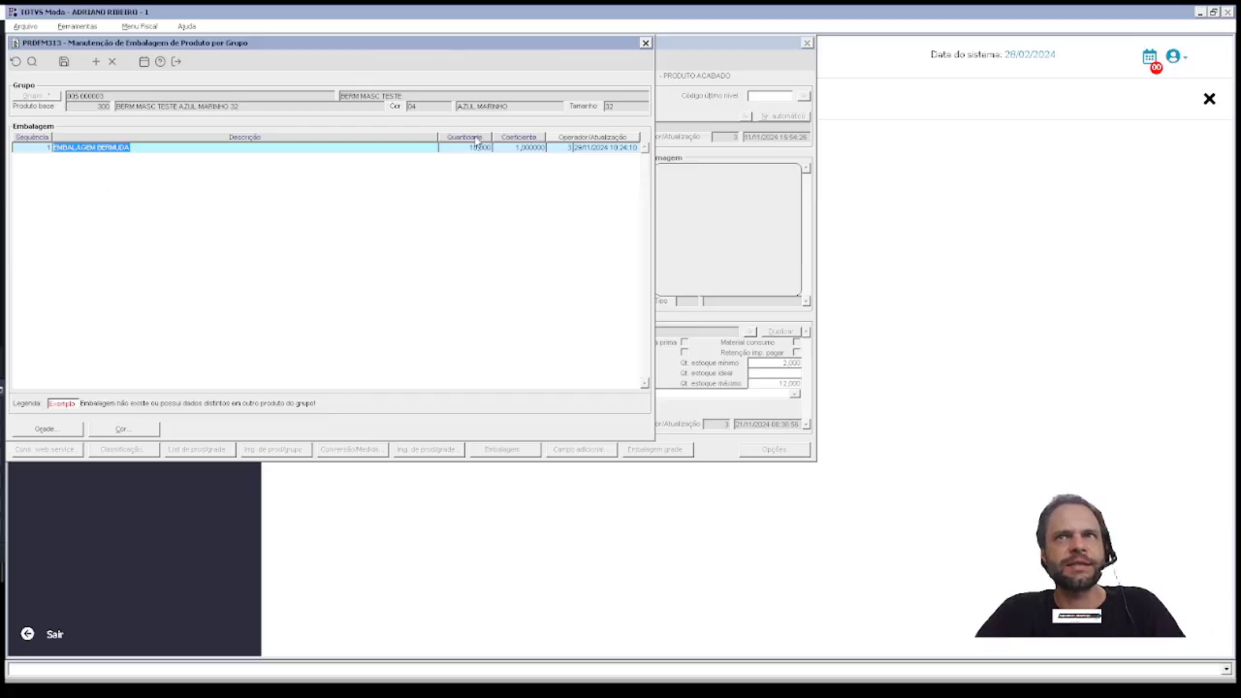
- Register a second packaging, EMBALAGEM BERMUDA 2, with quantity 20 and coefficient 1, and save it
click(97, 148)
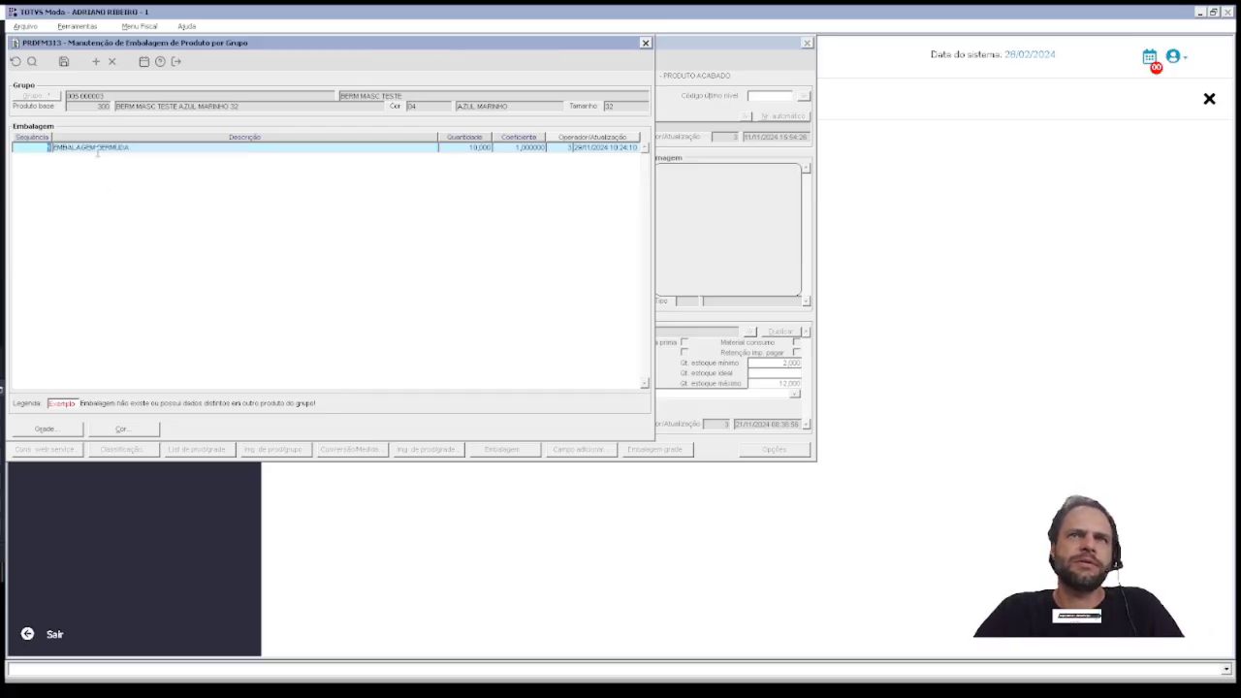
key(Down)
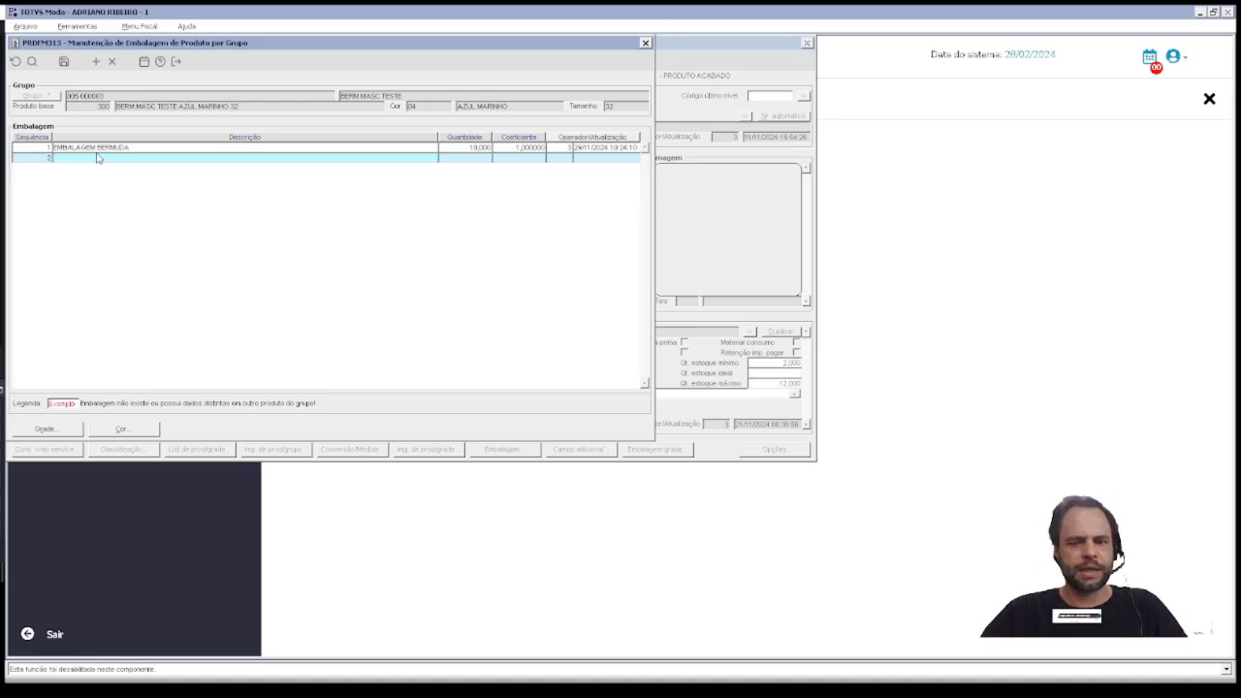
text(EMBALAGEM)
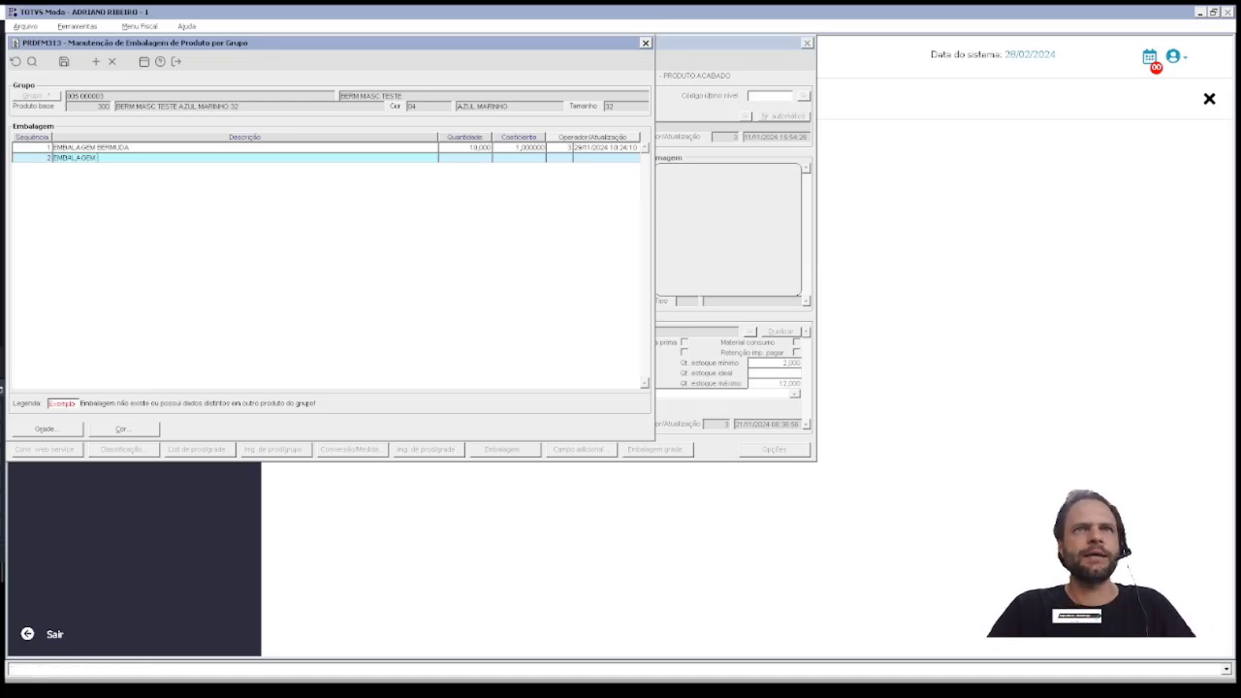
text( BERMUDA 2)
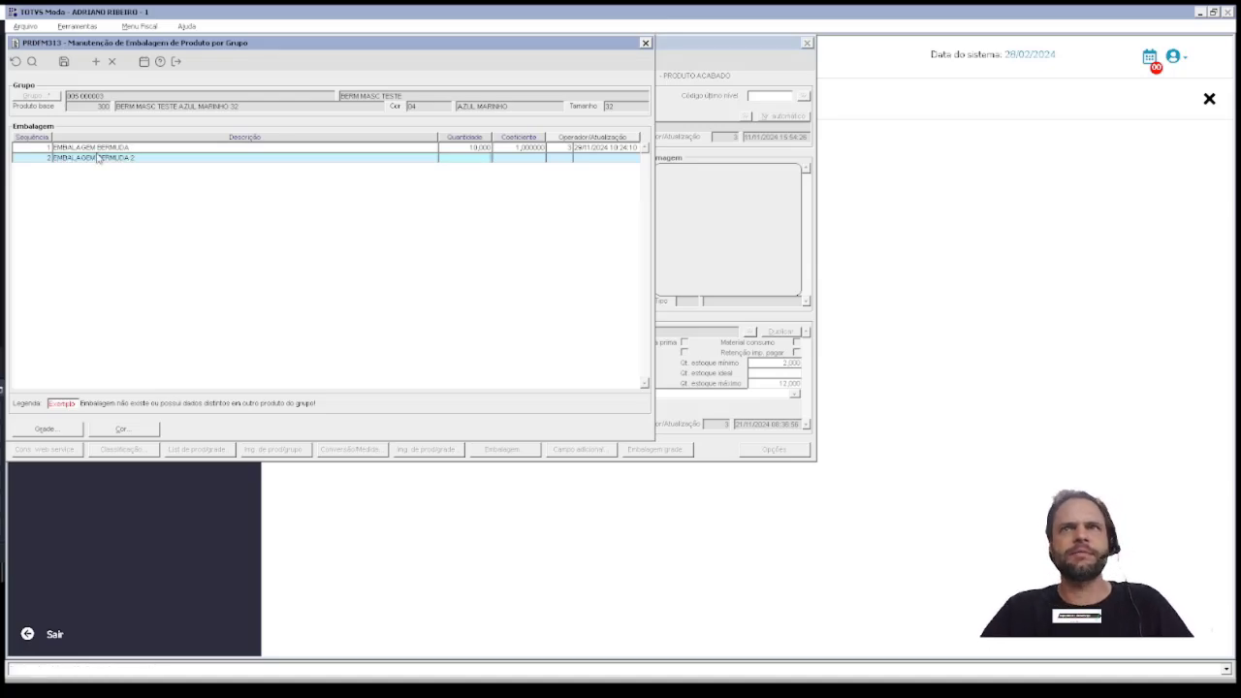
text(20)
key(Tab)
text(1)
click(97, 158)
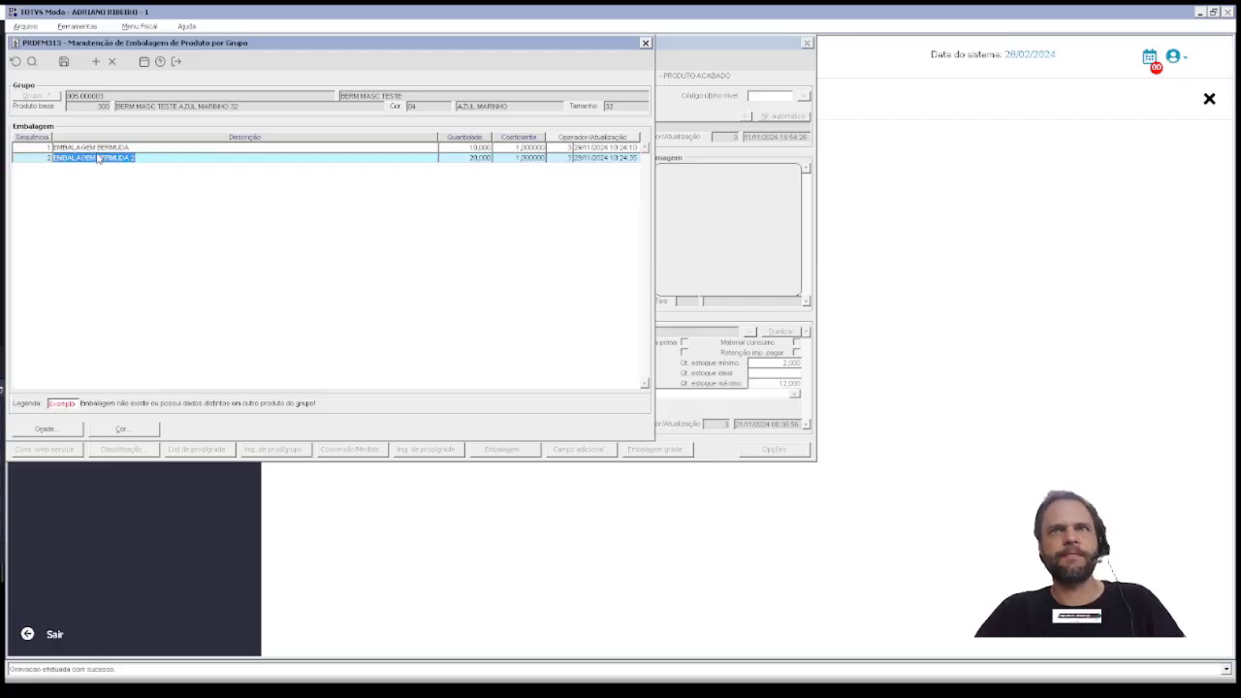
click(463, 147)
click(479, 158)
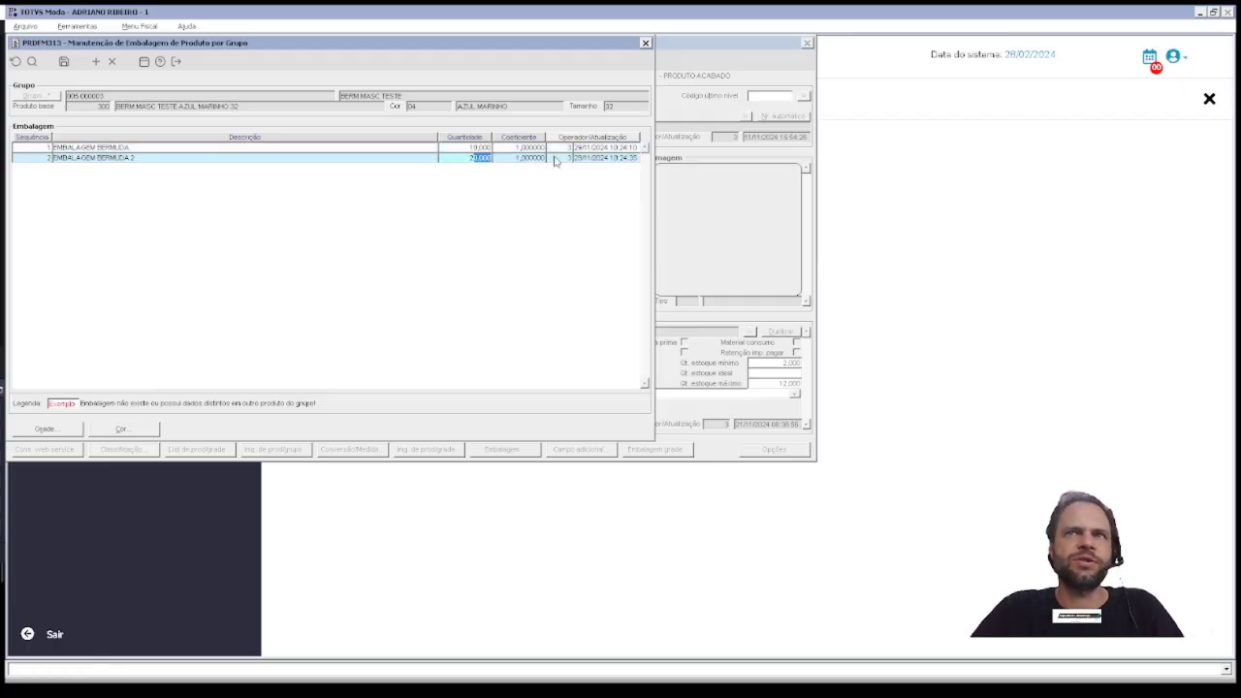
- Leave the packaging and product maintenance screens and open component PRDFP030, Geração de Etiqueta de Produto por Embalagem
key(Escape)
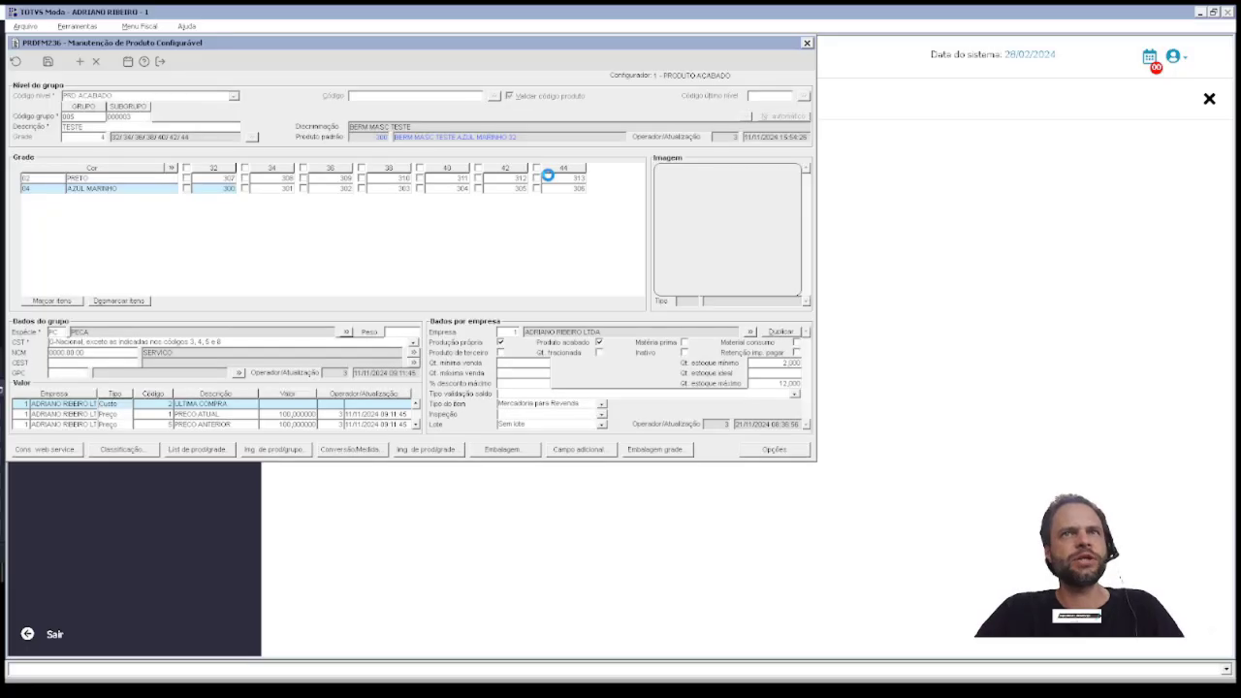
key(Escape)
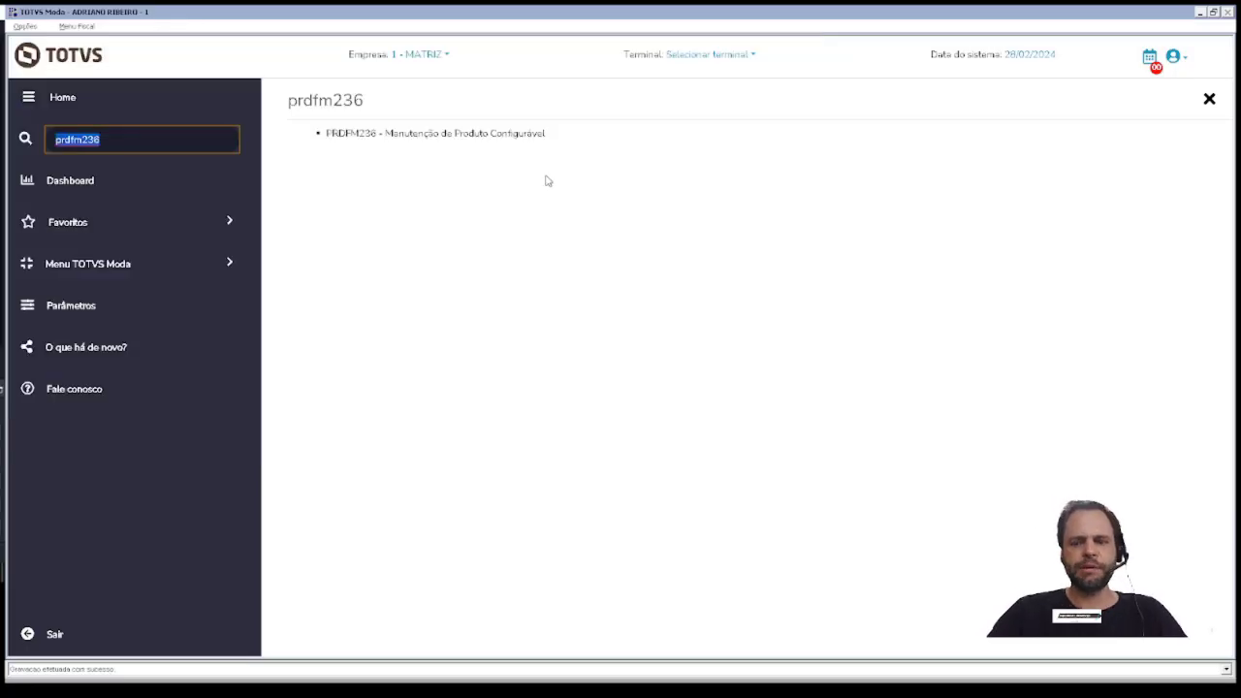
text(PRDFP030)
key(Return)
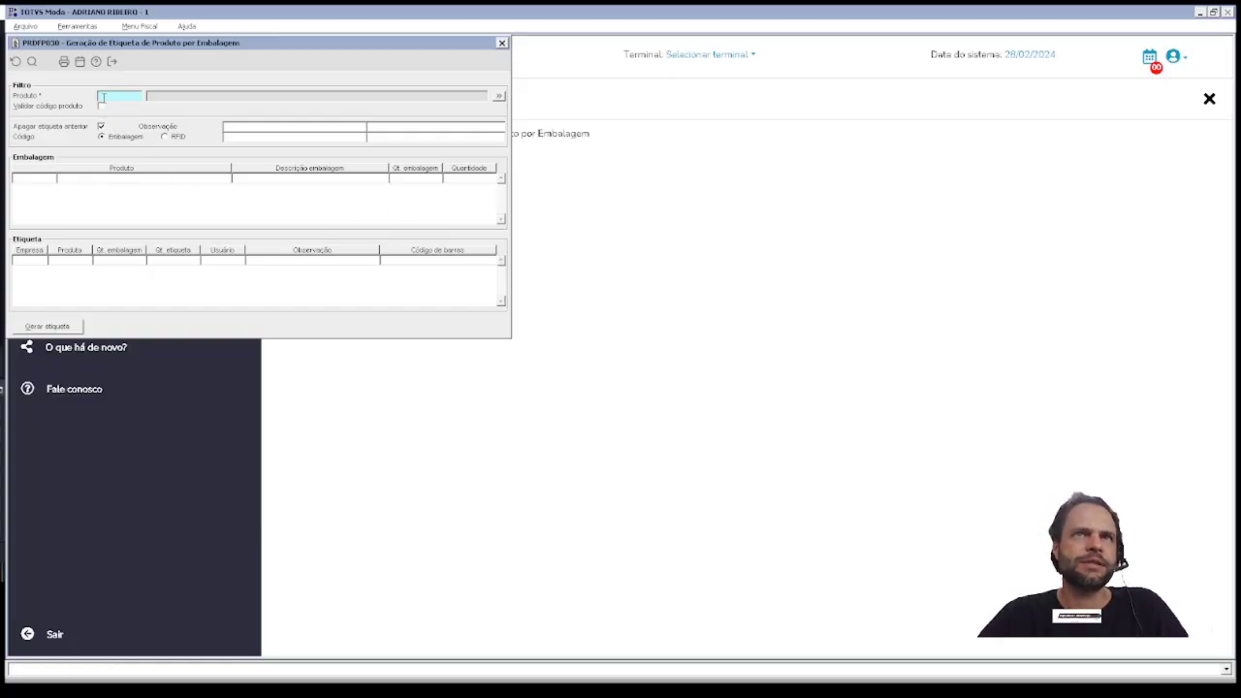
- Enable Validar código produto and load the packagings of product 300
click(100, 106)
click(106, 96)
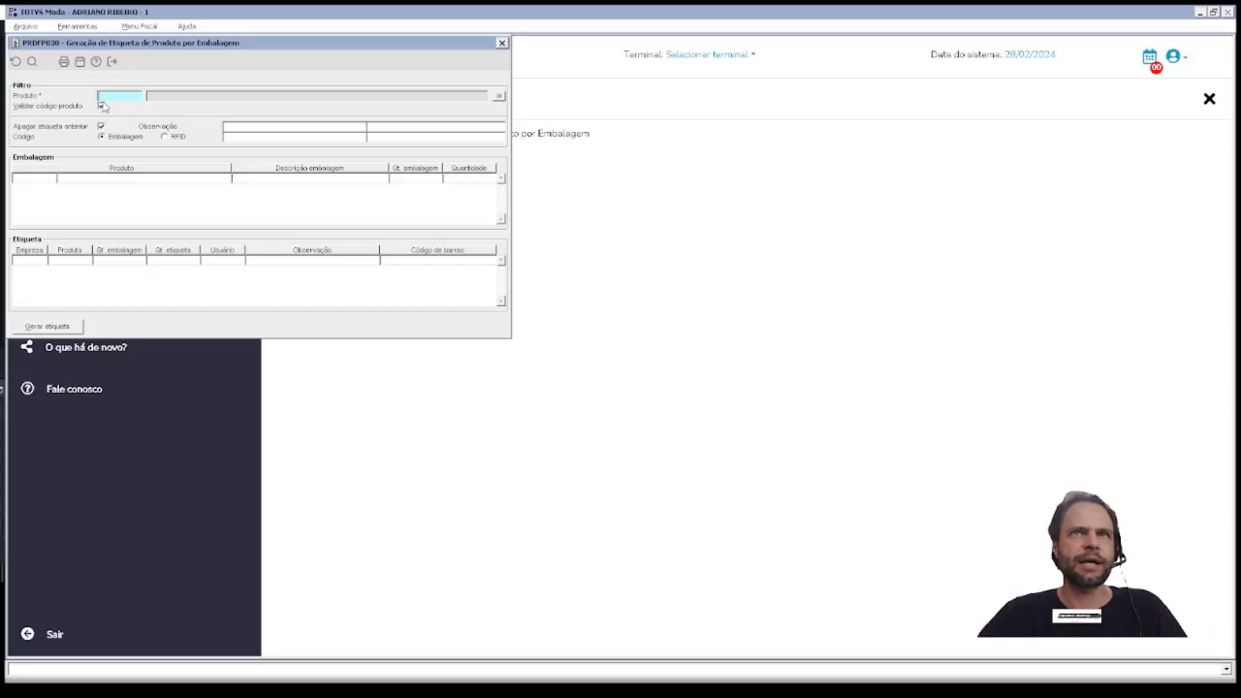
text(300)
key(Tab)
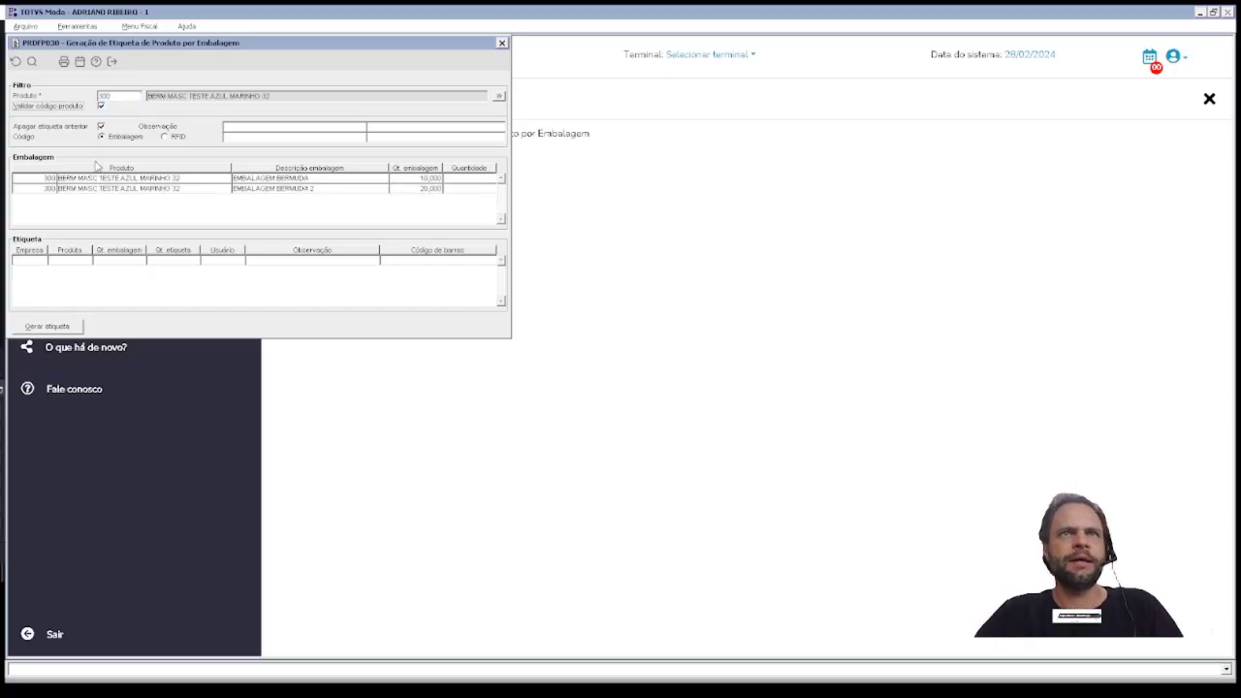
click(437, 189)
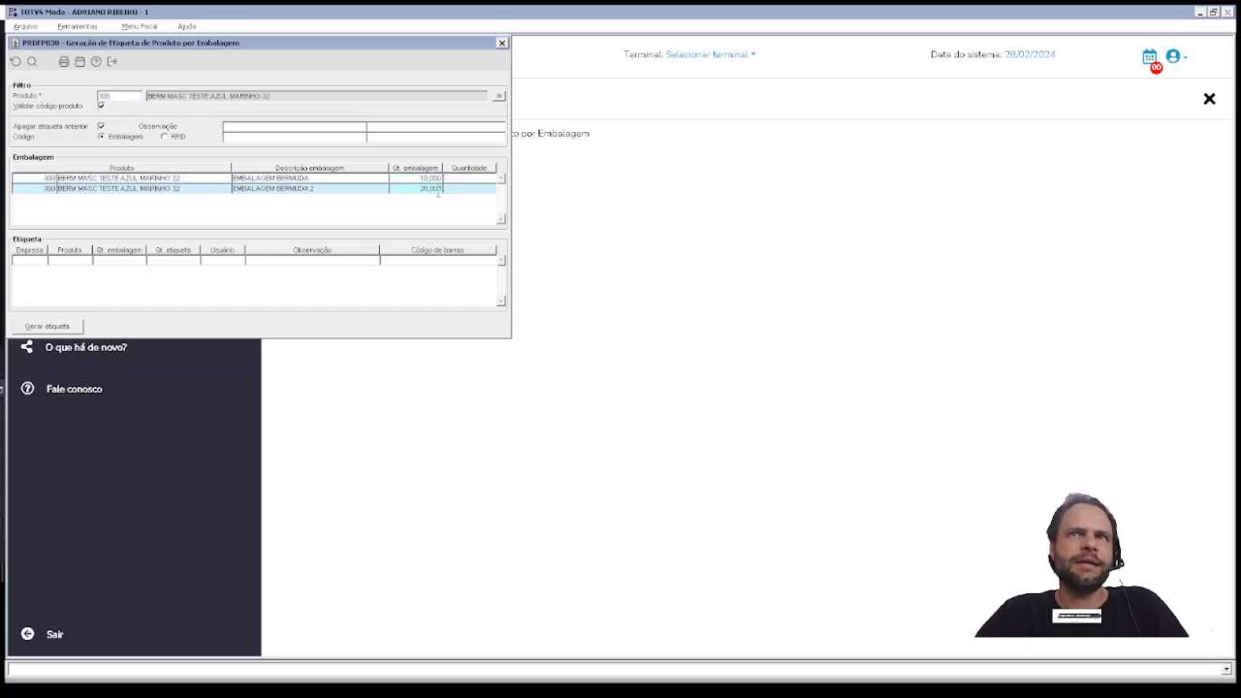
click(436, 179)
click(436, 190)
click(436, 179)
click(434, 187)
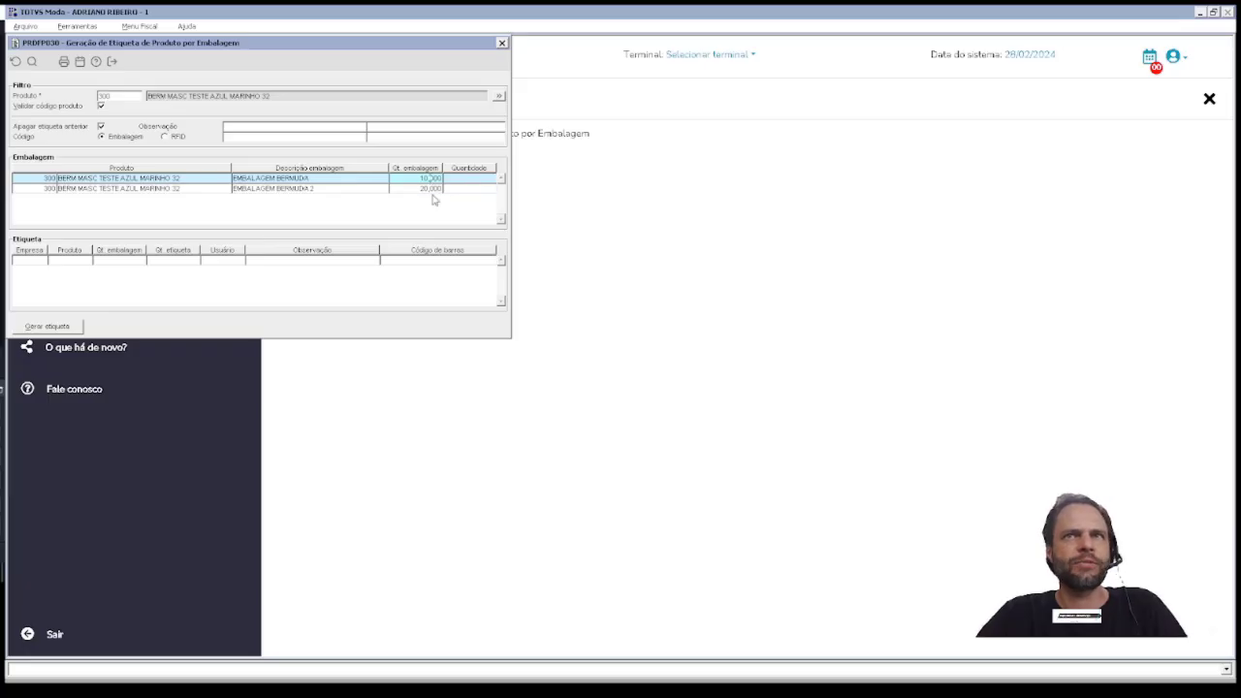
- Set the label quantity of EMBALAGEM BERMUDA 2 to 1 and generate its barcode label
click(463, 188)
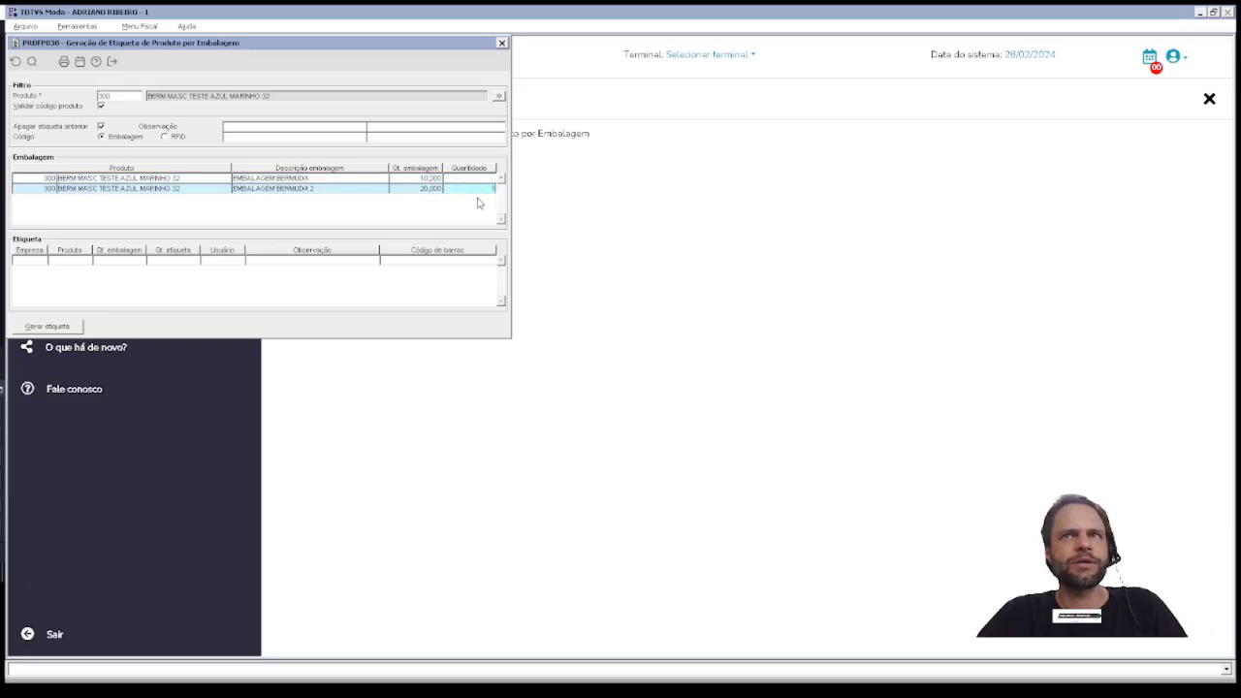
text(1)
drag(473, 190, 624, 189)
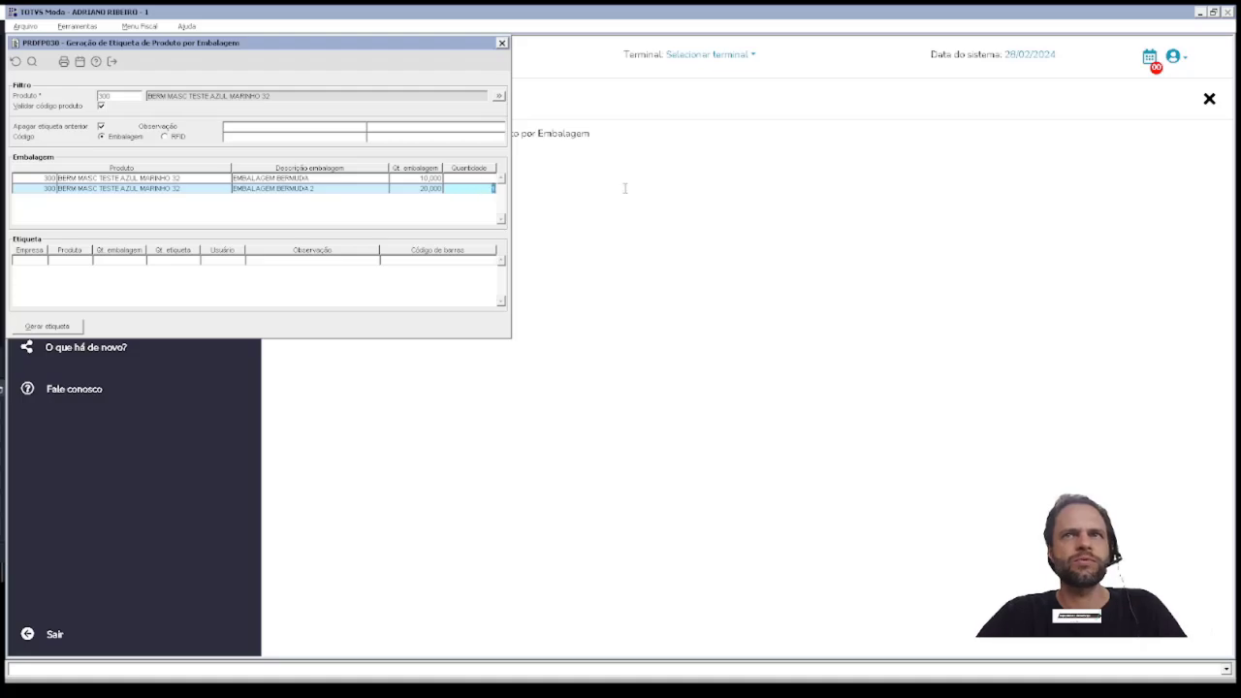
text(2)
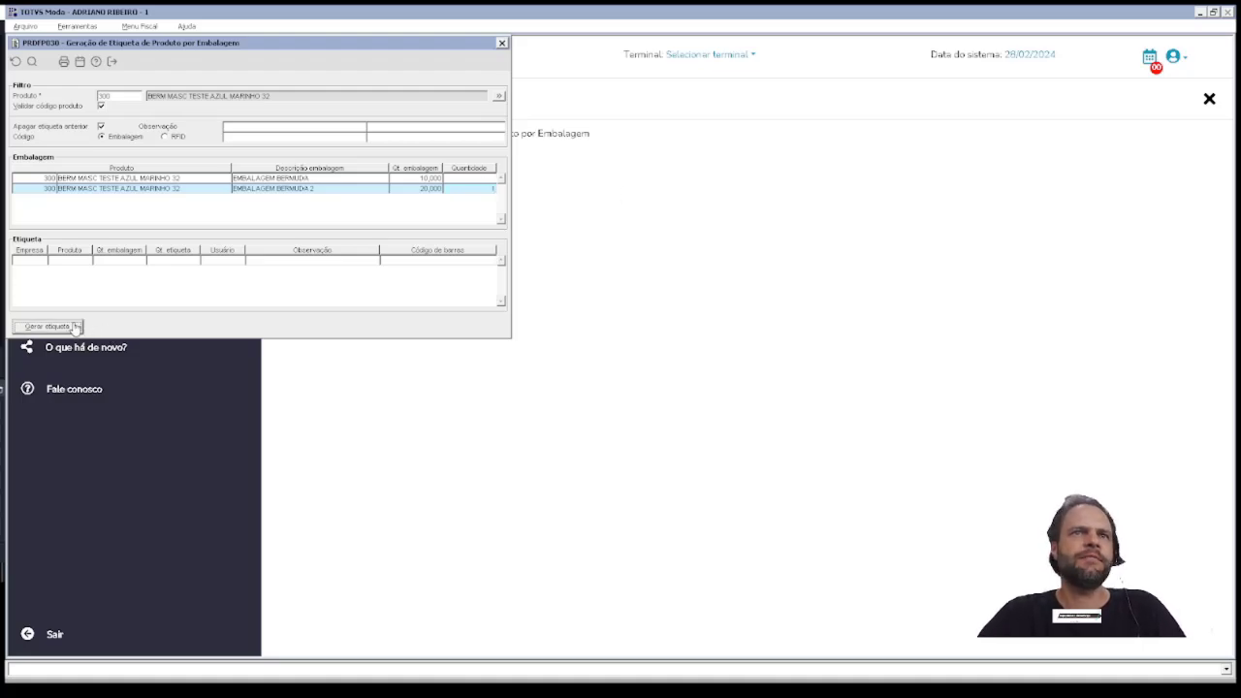
click(76, 328)
click(644, 376)
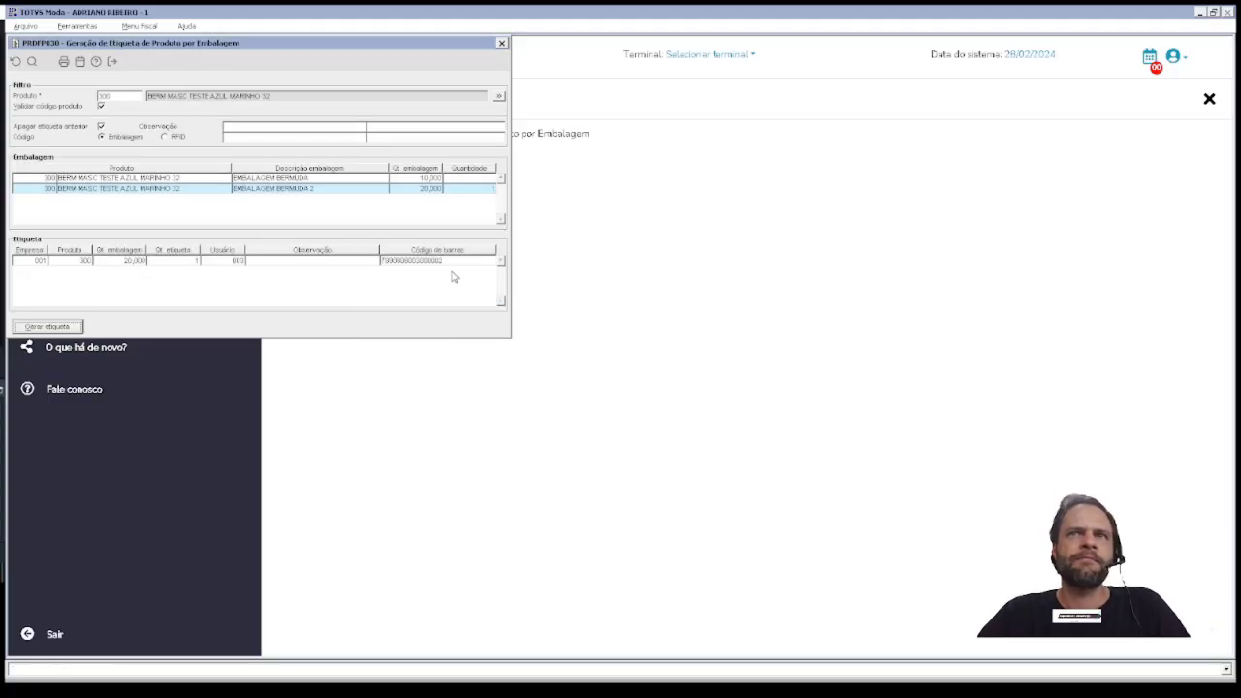
- Copy the barcode of the label generated for EMBALAGEM BERMUDA 2
click(449, 263)
drag(449, 263, 380, 251)
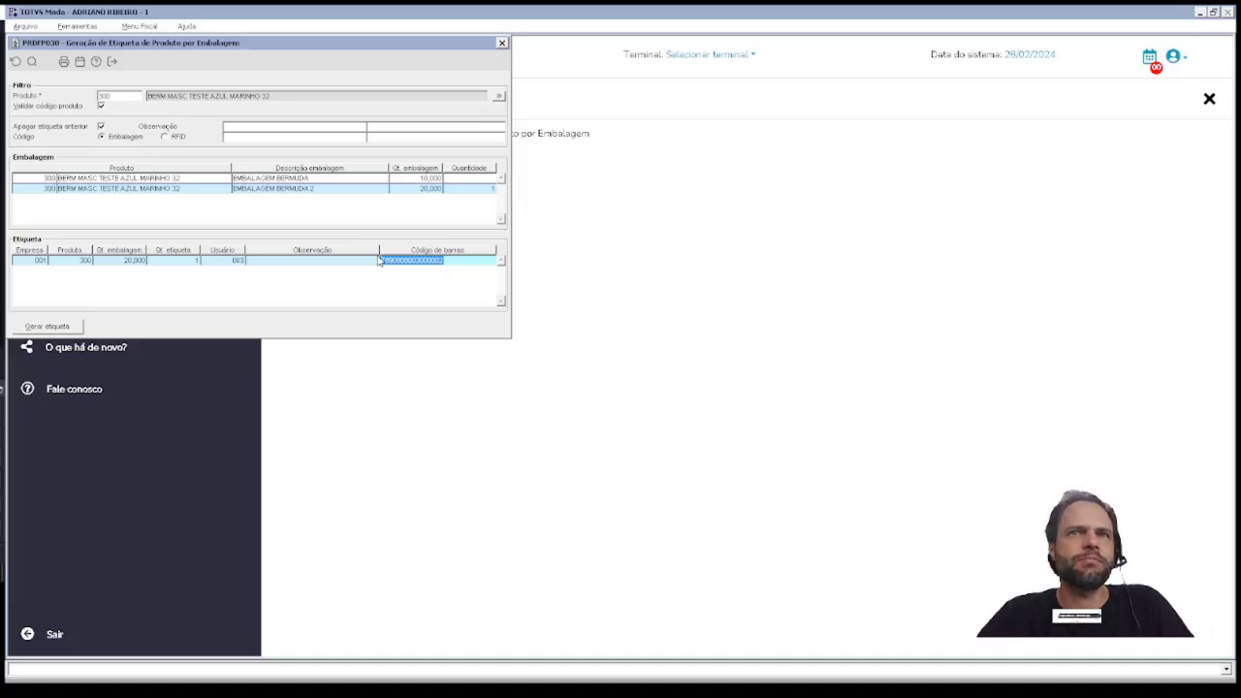
click(469, 188)
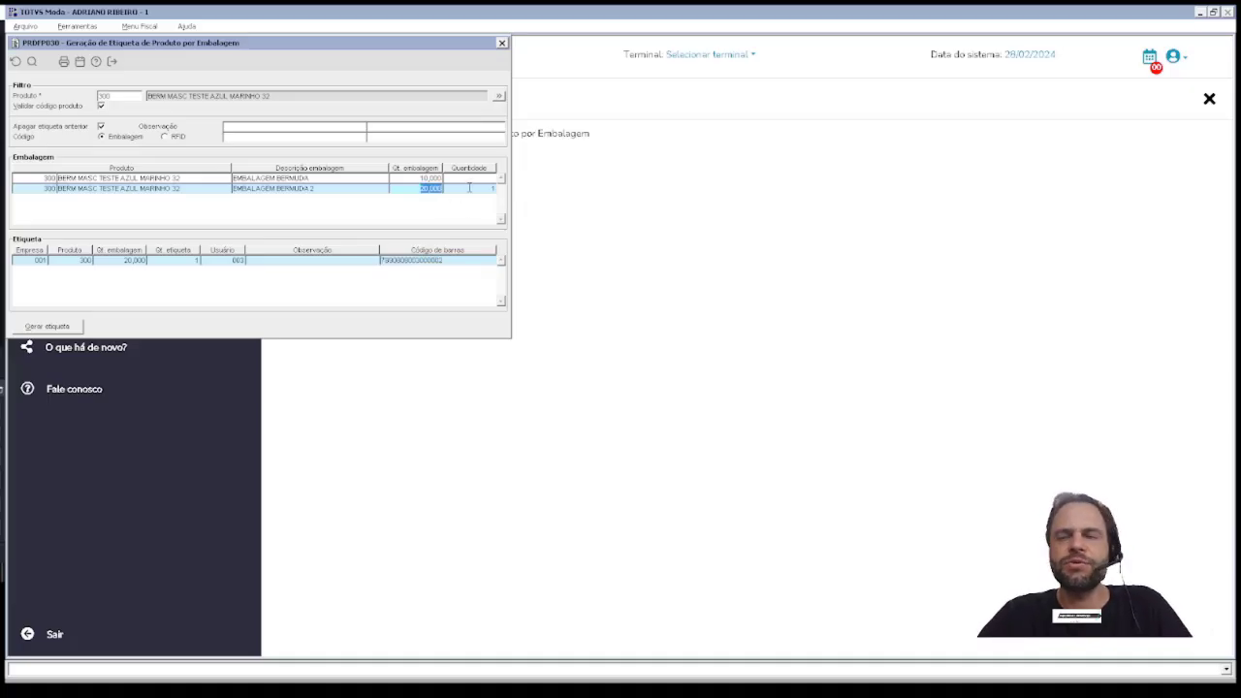
drag(443, 260, 354, 254)
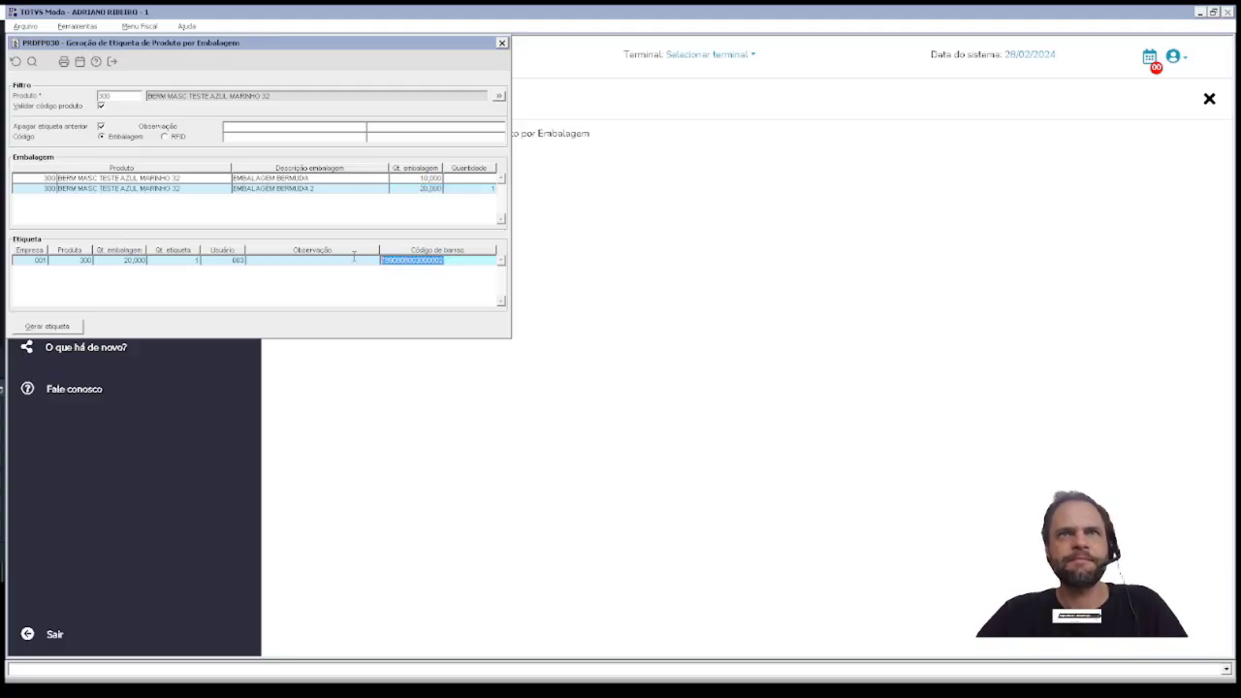
- Leave the label generation screen and open component PDVFM001, Venda Varejo
key(Escape)
text(PDVFM001)
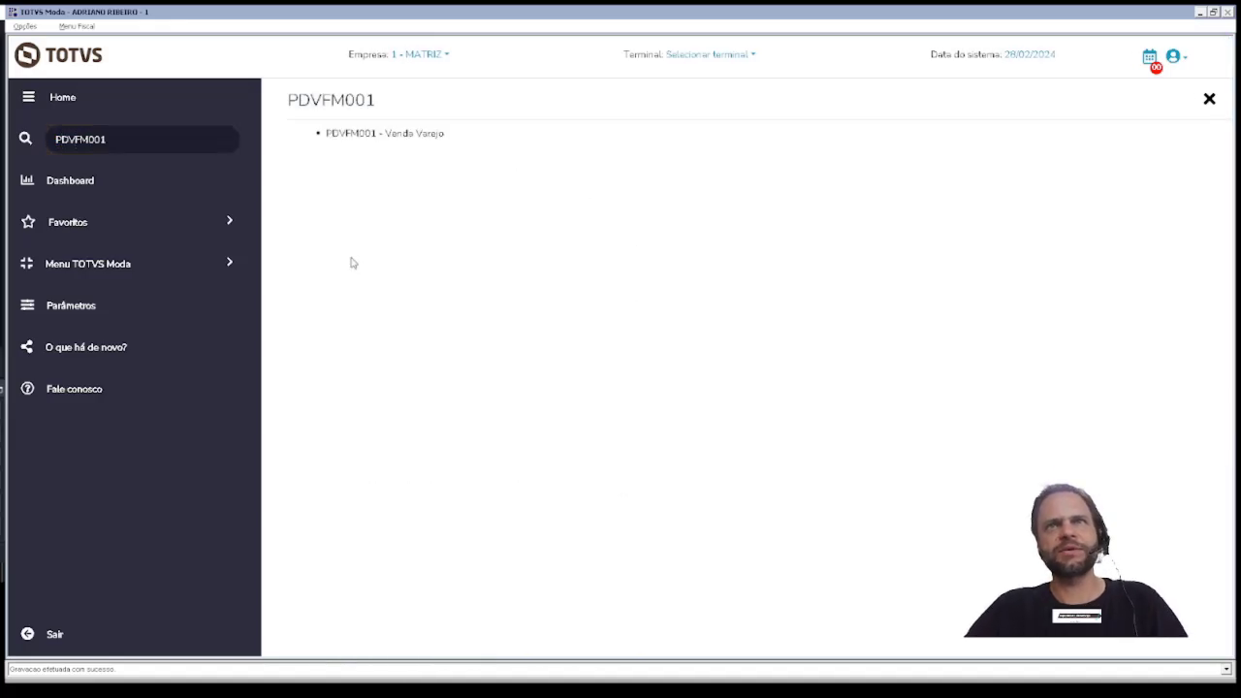
key(Return)
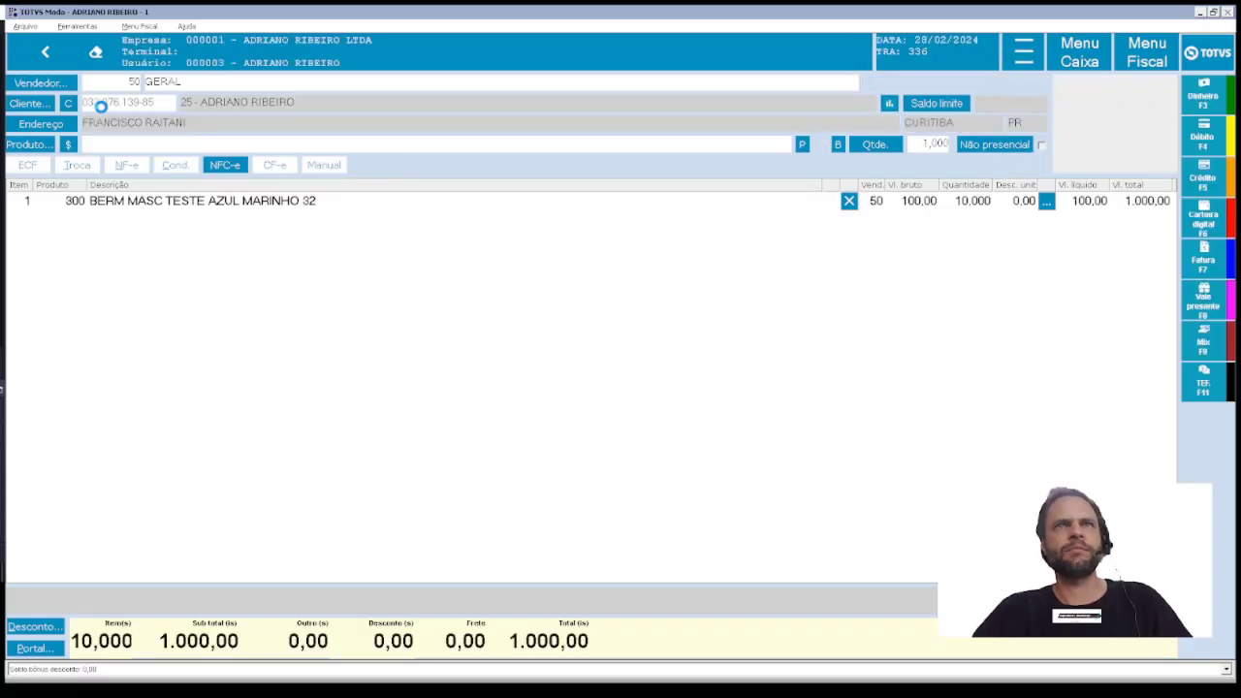
click(651, 384)
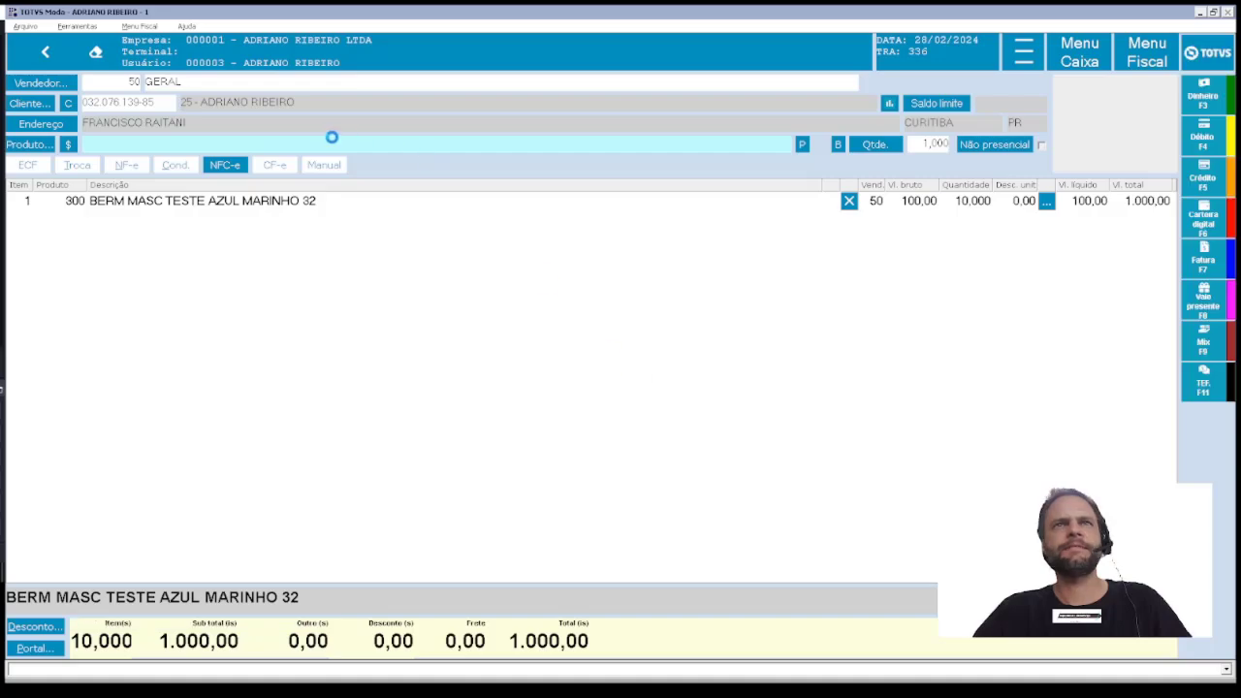
- Start a new retail sale with an empty item list and load the customer by entering the customer code
click(93, 105)
text(2)
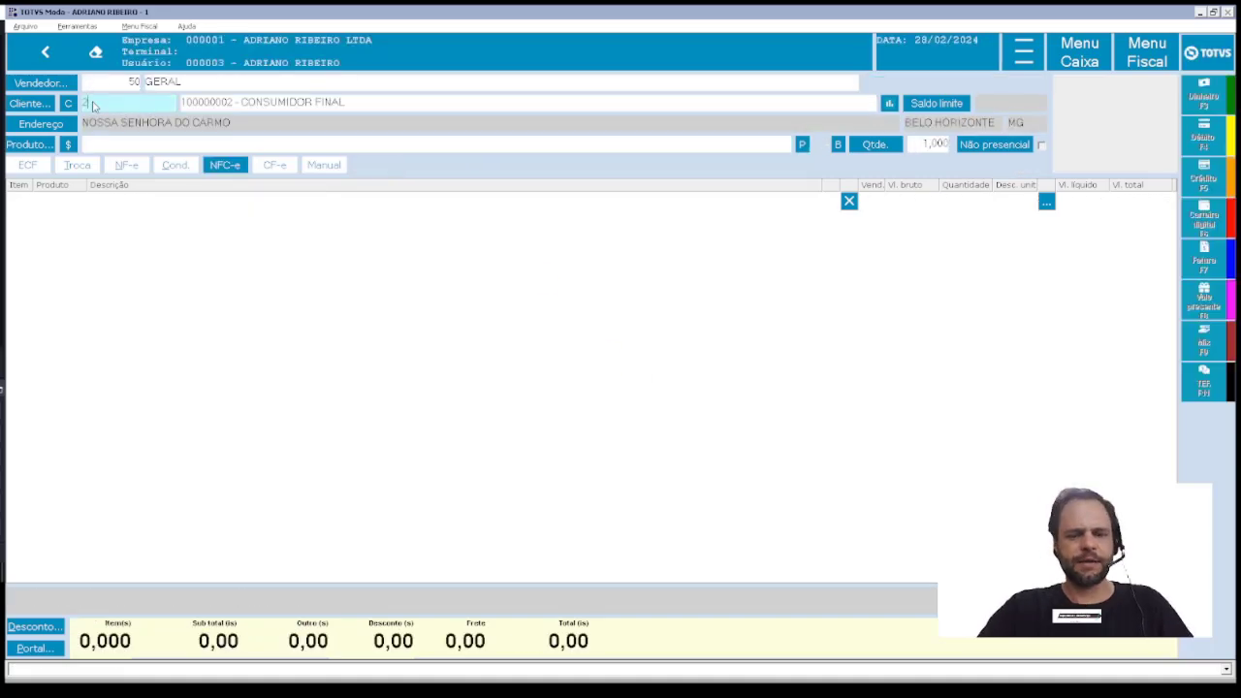
text(5)
key(Return)
click(648, 386)
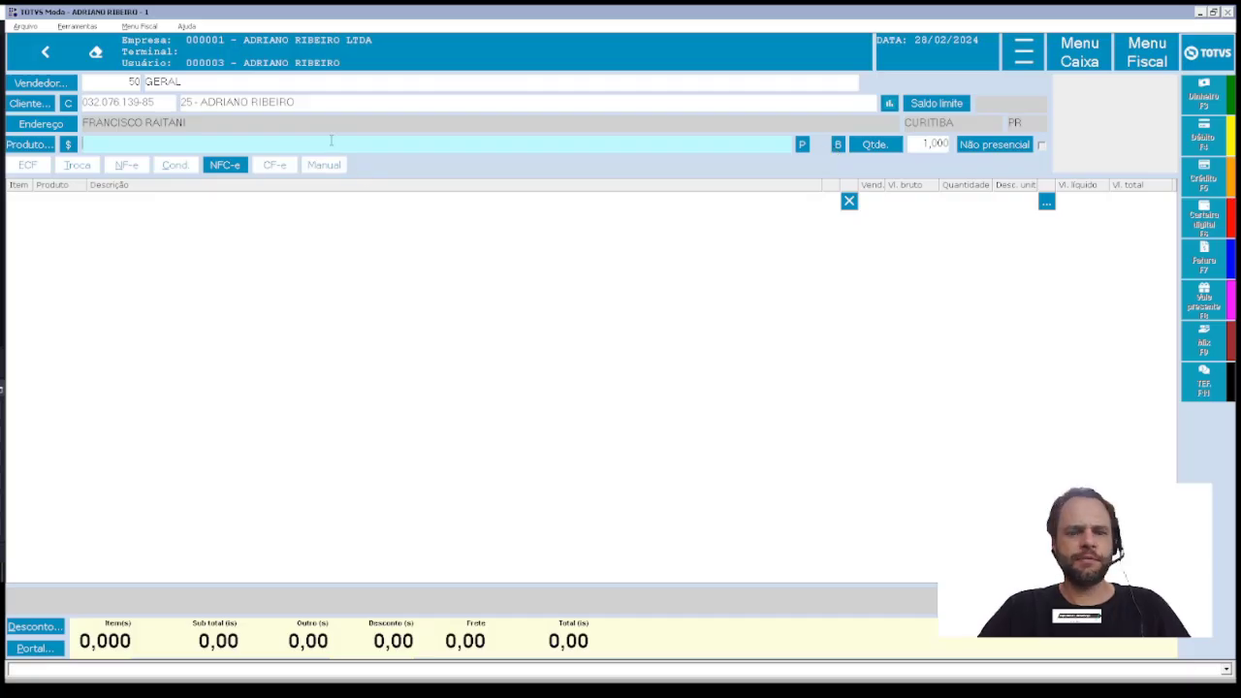
- Add the product to the sale with the EMBALAGEM BERMUDA 2 label barcode and decline entering the CPF on the invoice
text(7890800003000002)
key(Return)
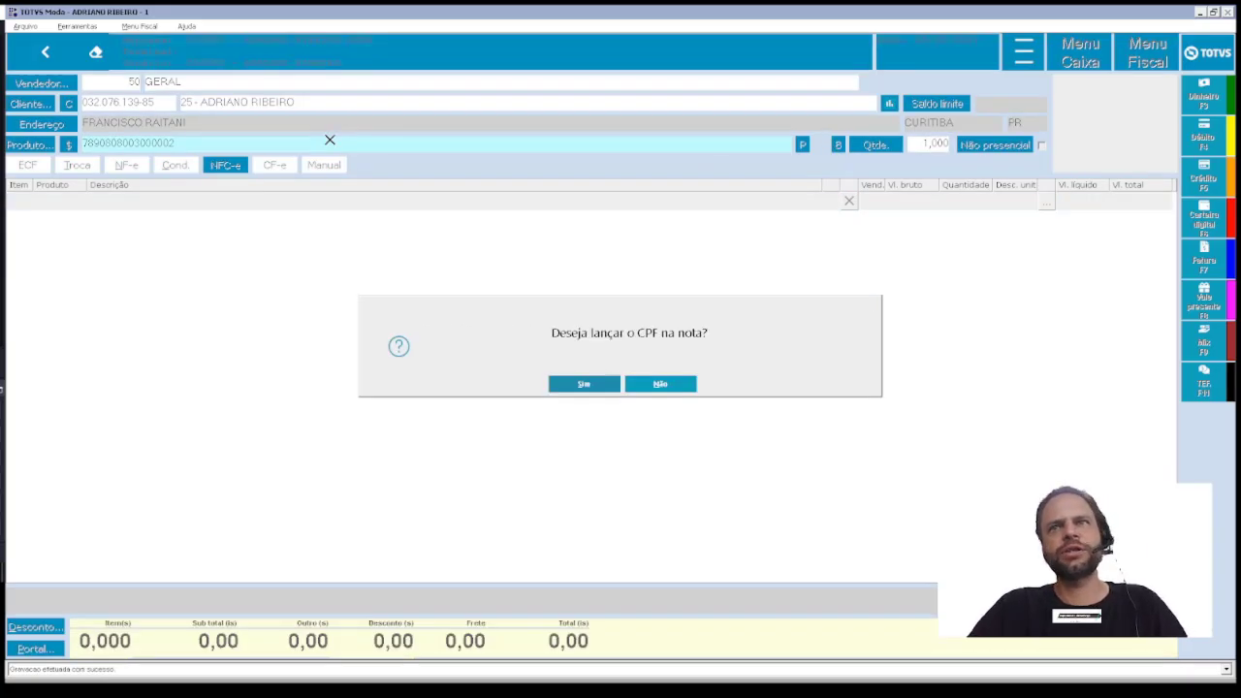
click(666, 386)
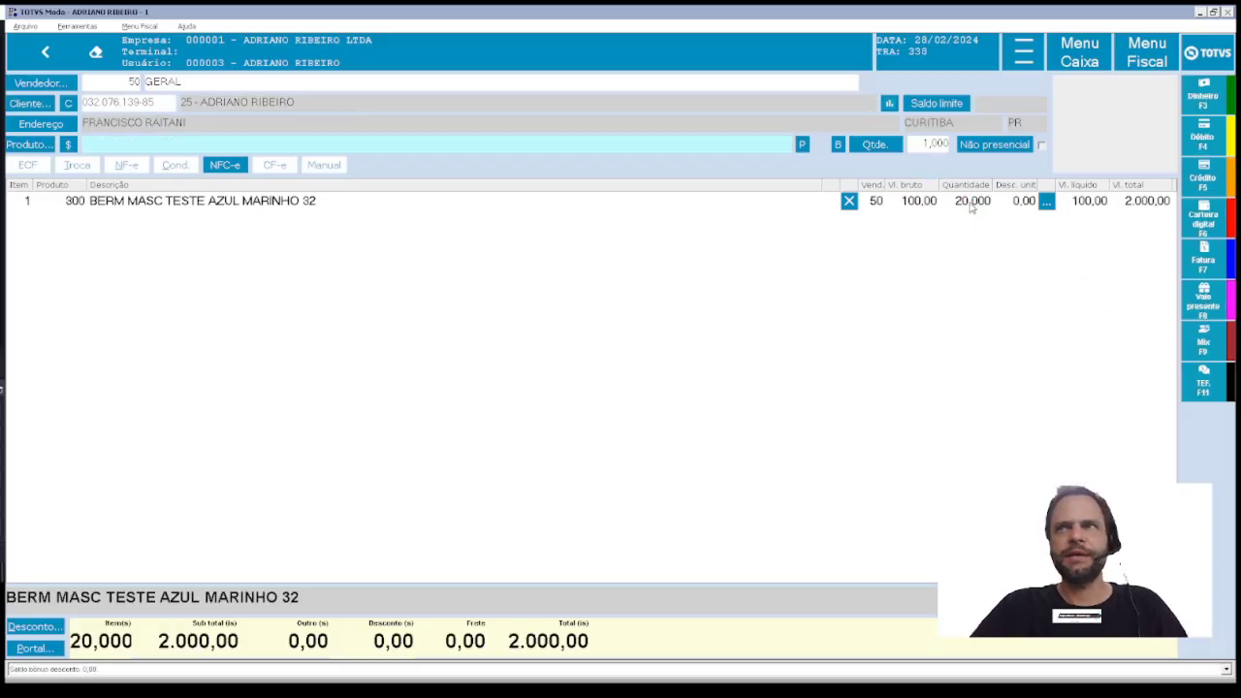
- Open component TRAFM060, Lançamento de Transação Completo, enter the person code, accept the seller and select operation 790 - VENDA NFCE
text(TRAFM060)
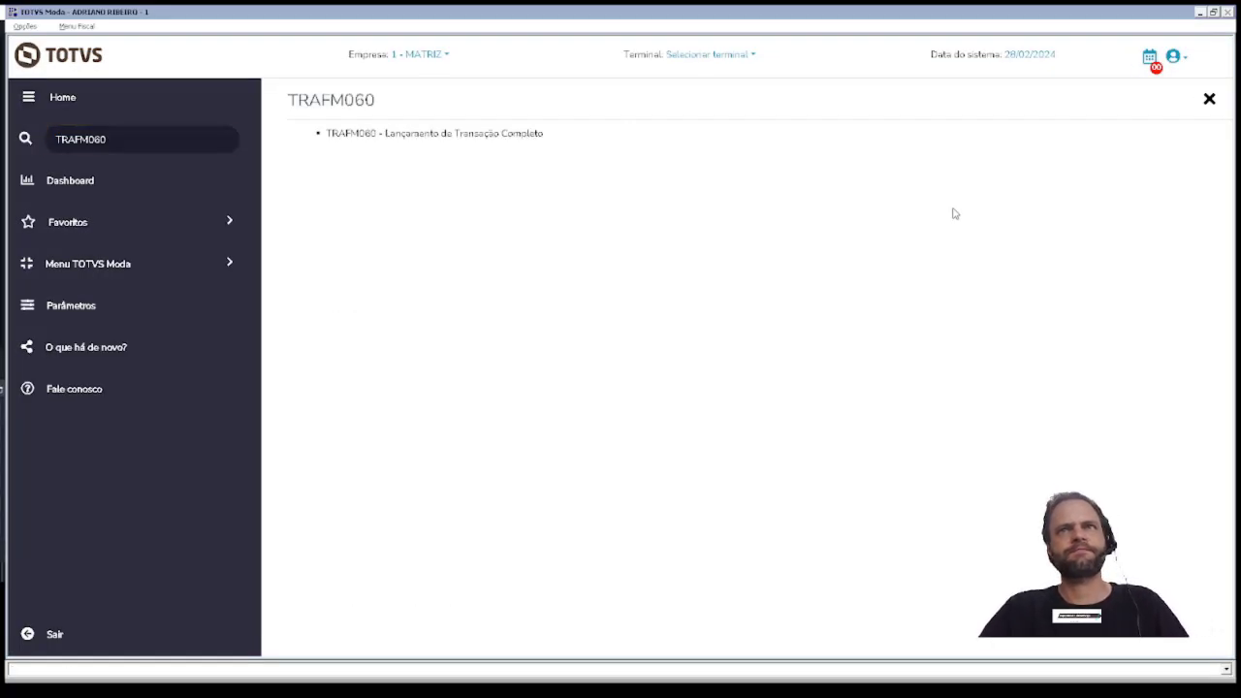
key(Return)
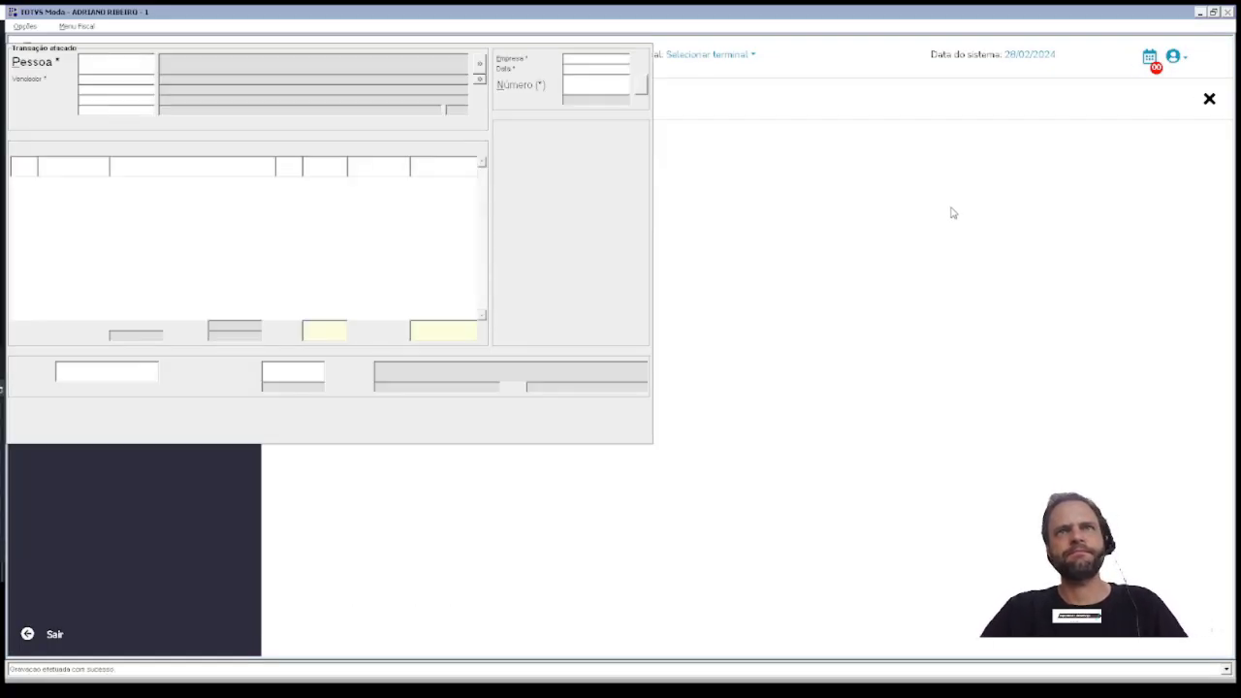
text(25)
key(Return)
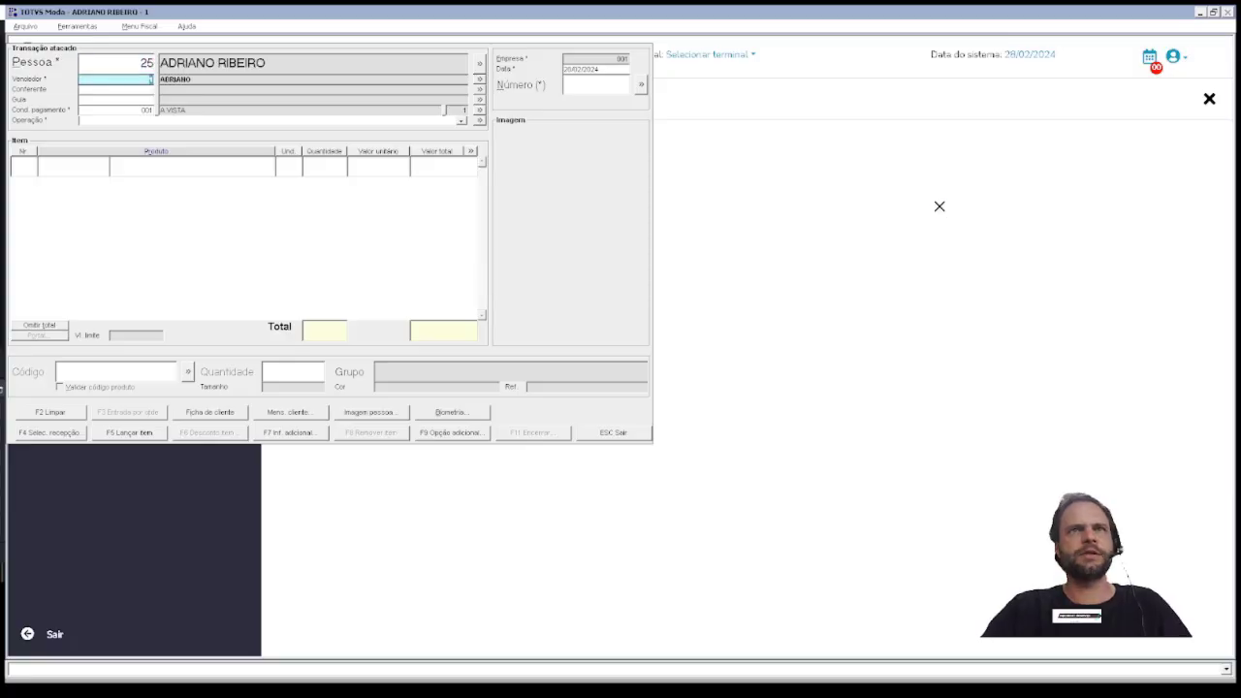
key(Return)
click(218, 121)
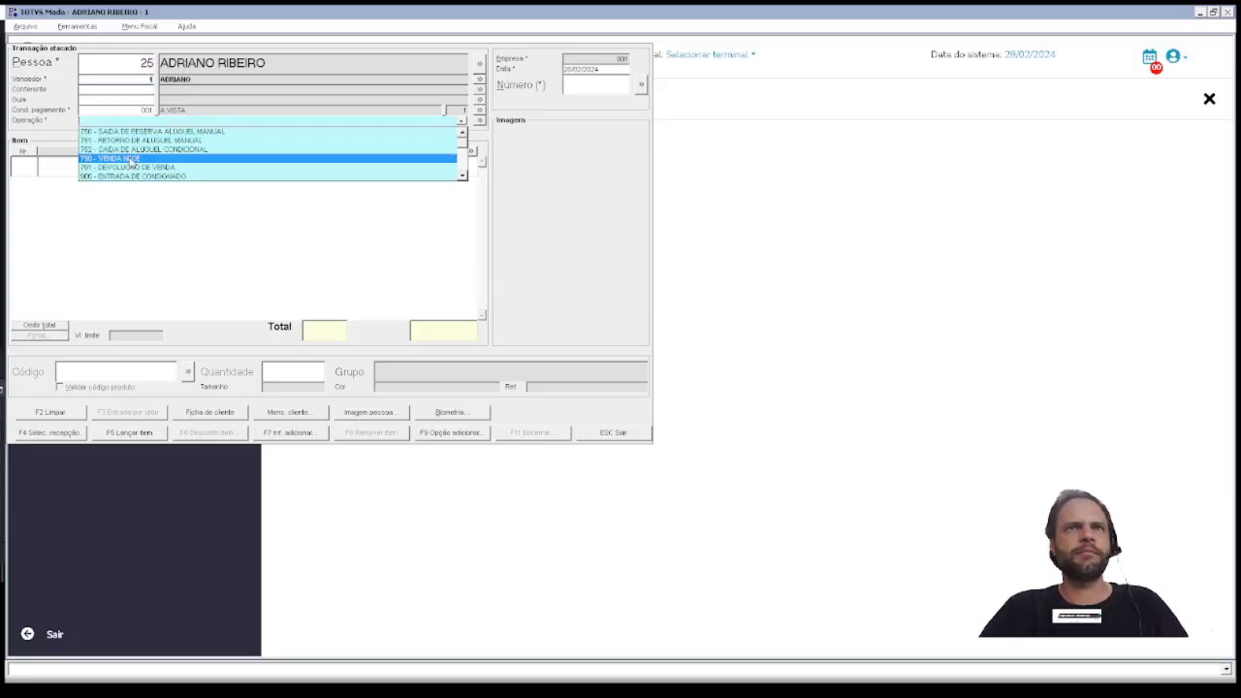
click(129, 158)
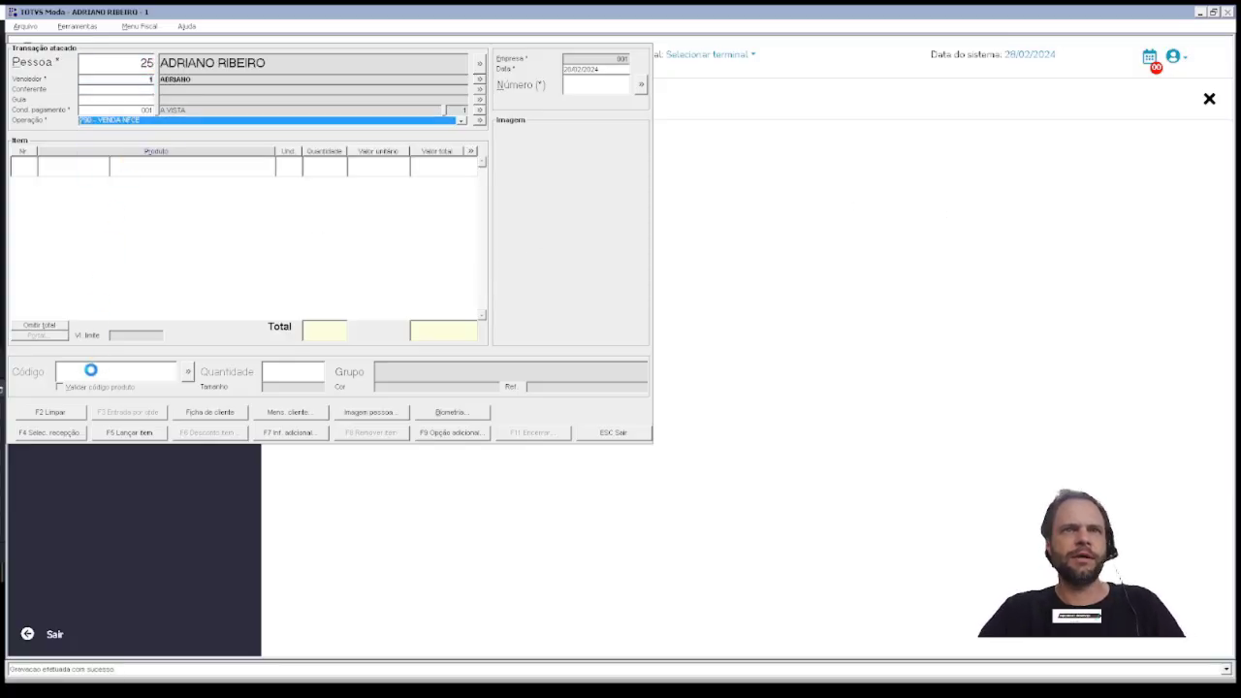
- Add the product to the transaction with the EMBALAGEM BERMUDA 2 label barcode, and leave the transaction screen
text(789008003000002)
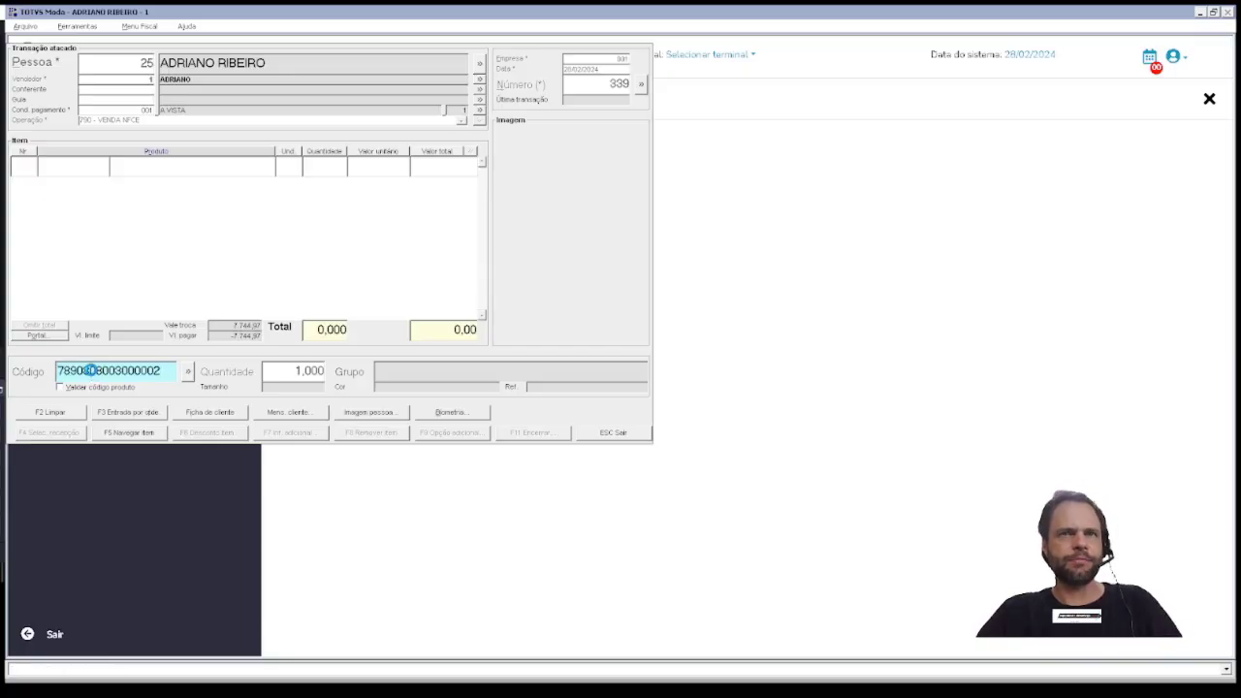
key(Return)
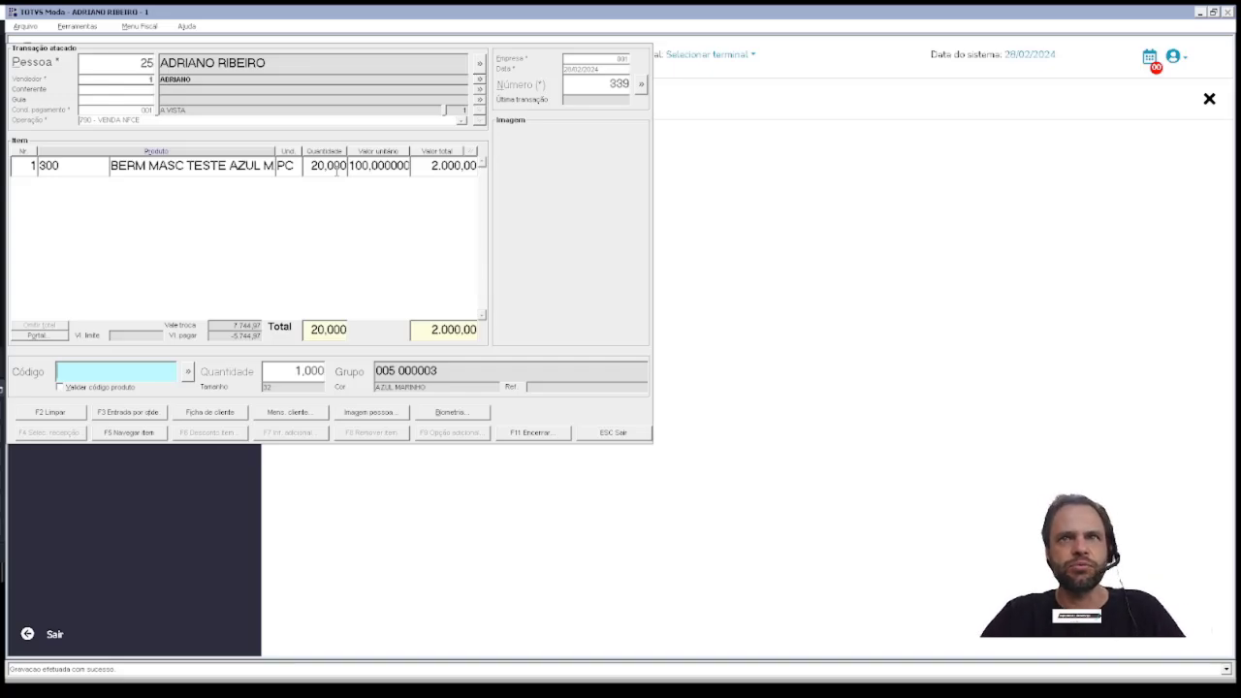
key(Escape)
key(Return)
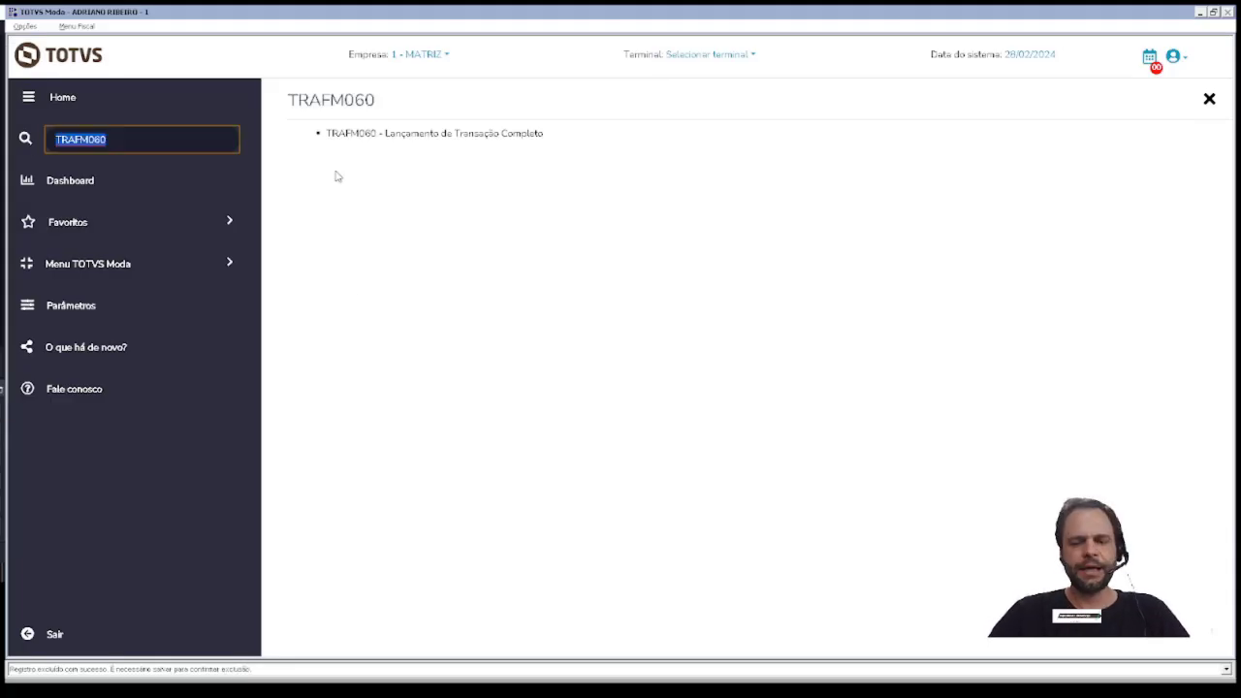
- Open component ADMFL034, Visualizador de Parâmetro de Empresa, and search for parameters with EMBALAGEM in the description
text(ADMFL034)
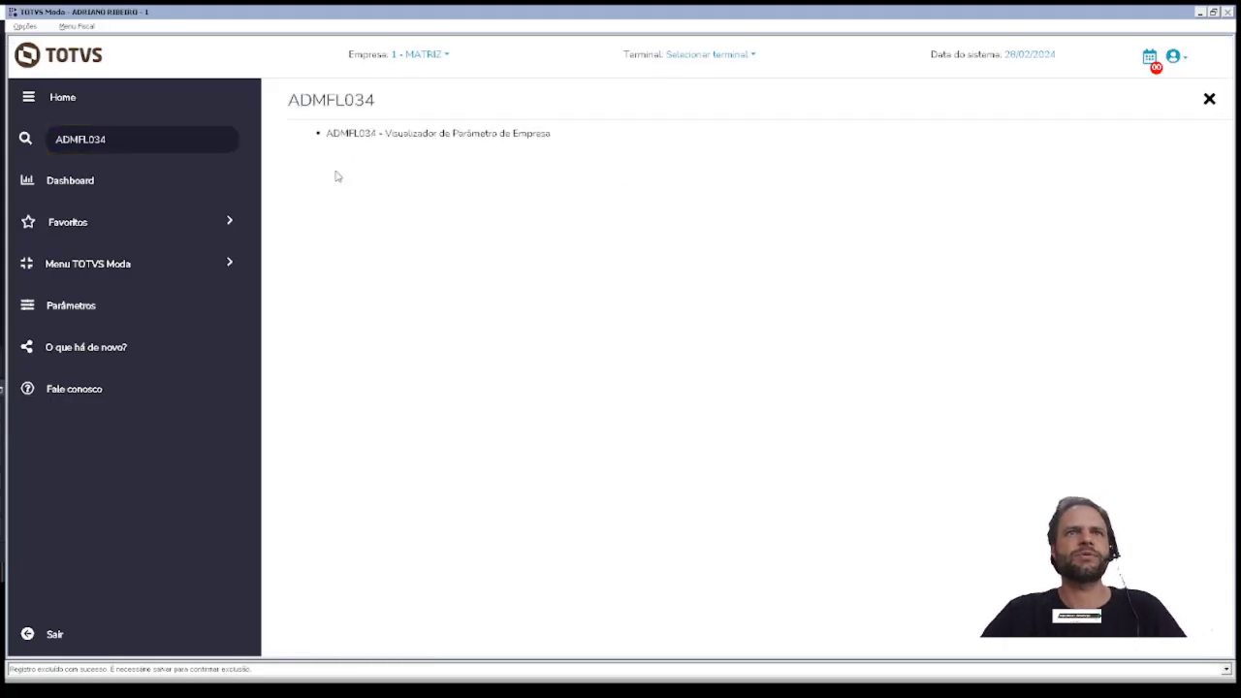
key(Return)
click(179, 425)
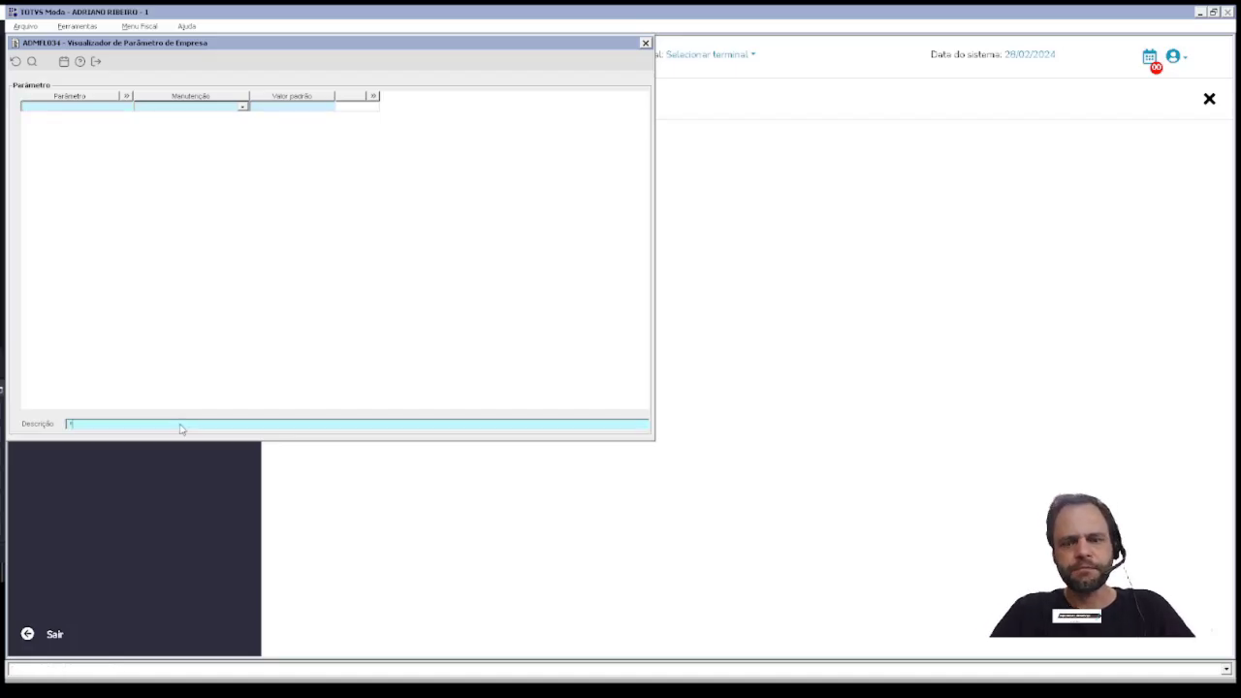
text(EMBALAGEM 1)
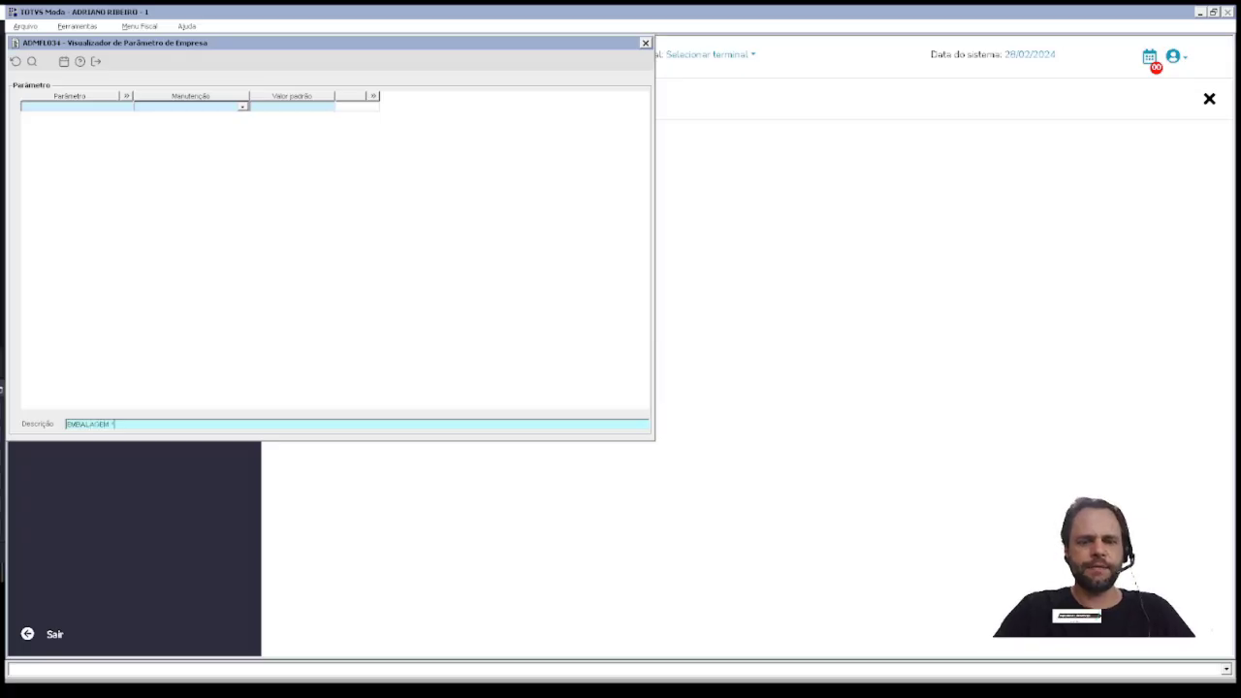
key(Return)
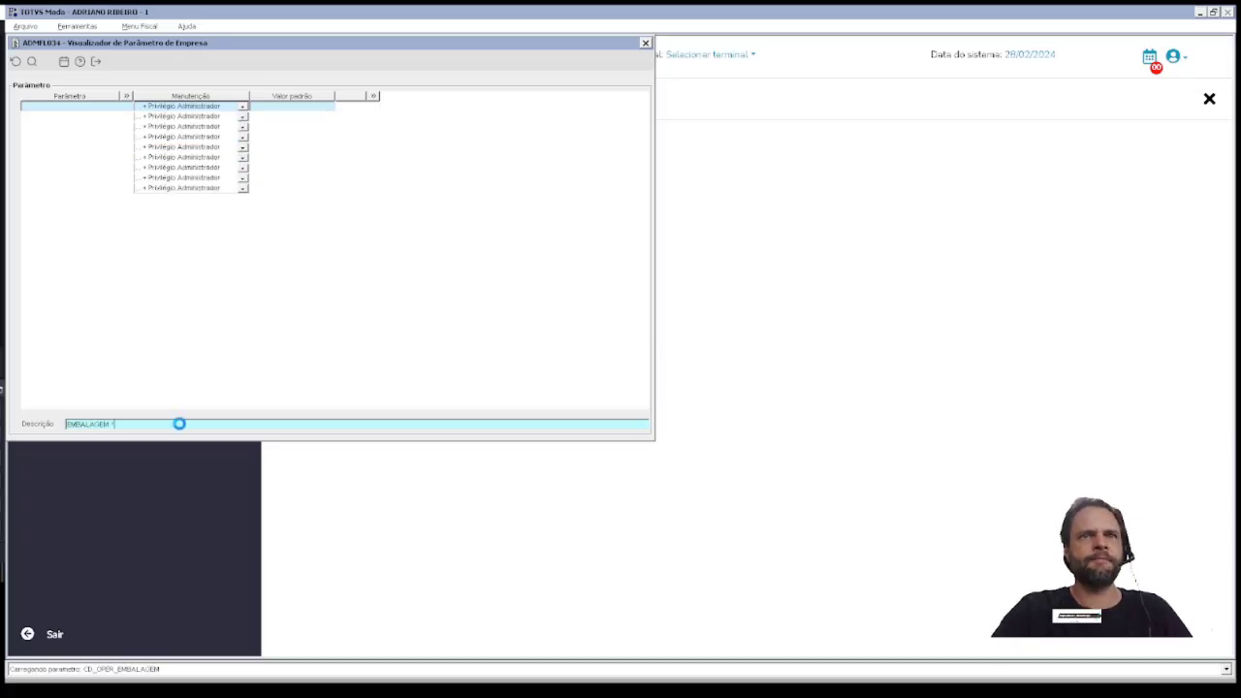
- Open the value assignment of parameter TP_VALIDACAO_EMBALAGEM for company 001 and read the descriptions of options 0 and 1
click(72, 251)
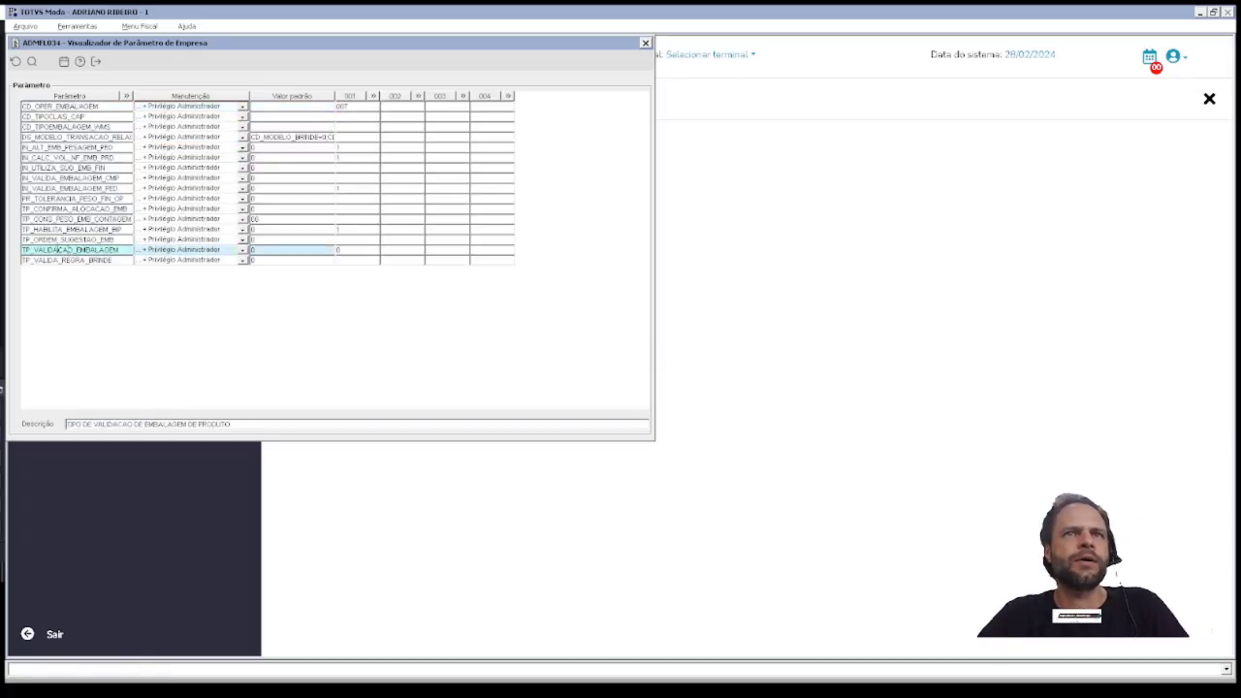
drag(26, 250, 124, 252)
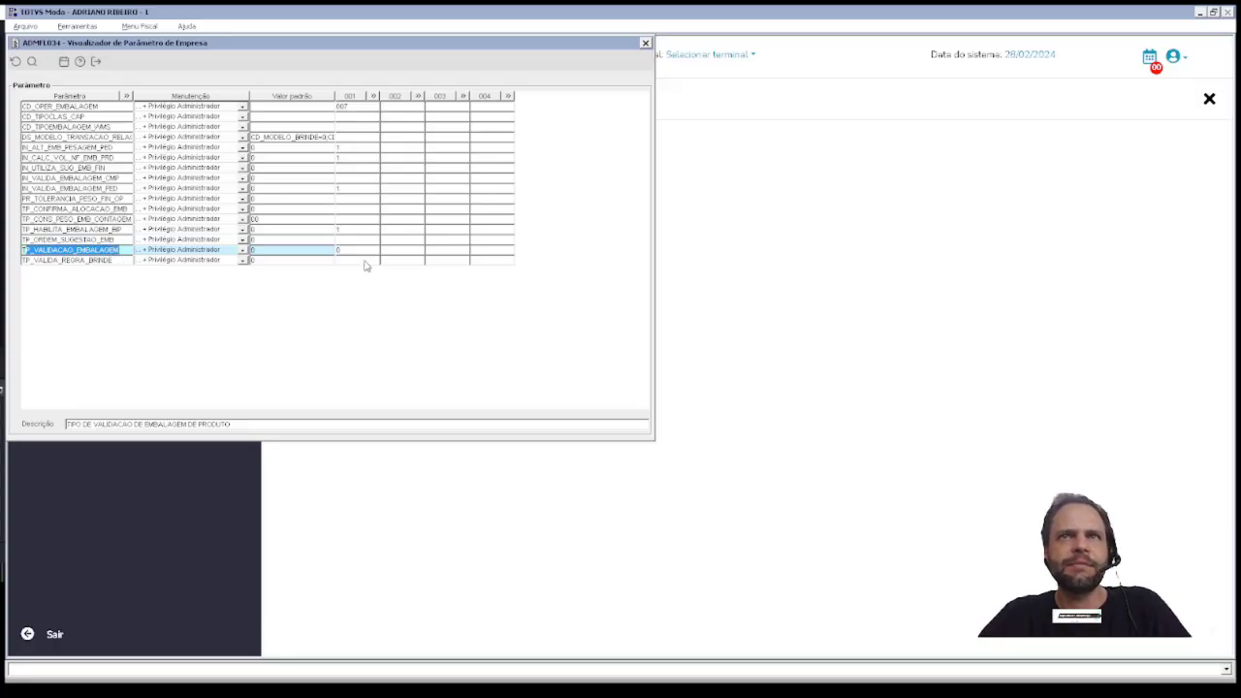
double_click(358, 251)
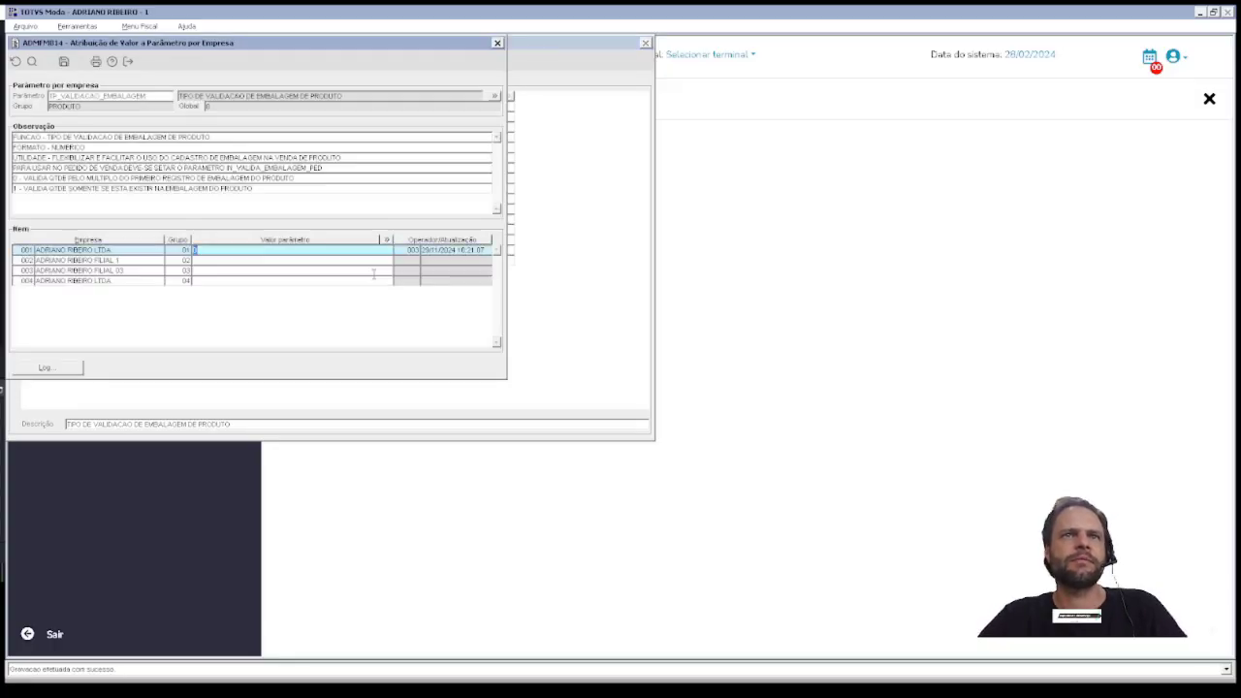
drag(18, 178, 93, 181)
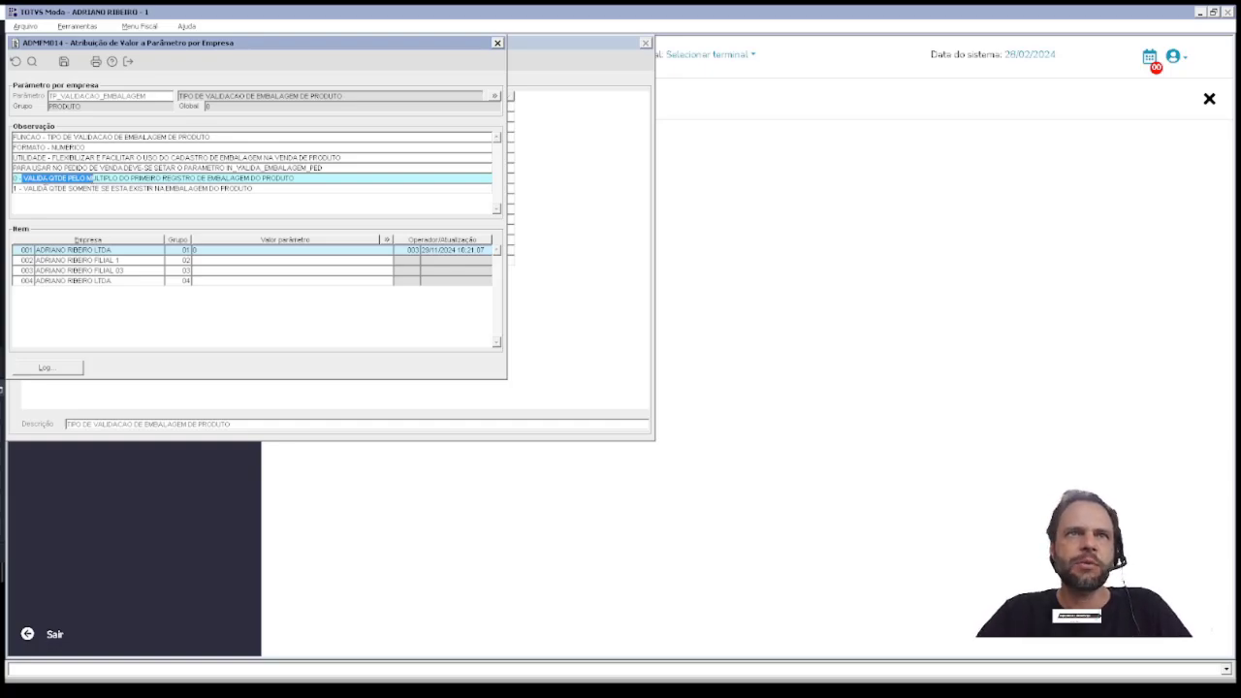
drag(20, 189, 49, 194)
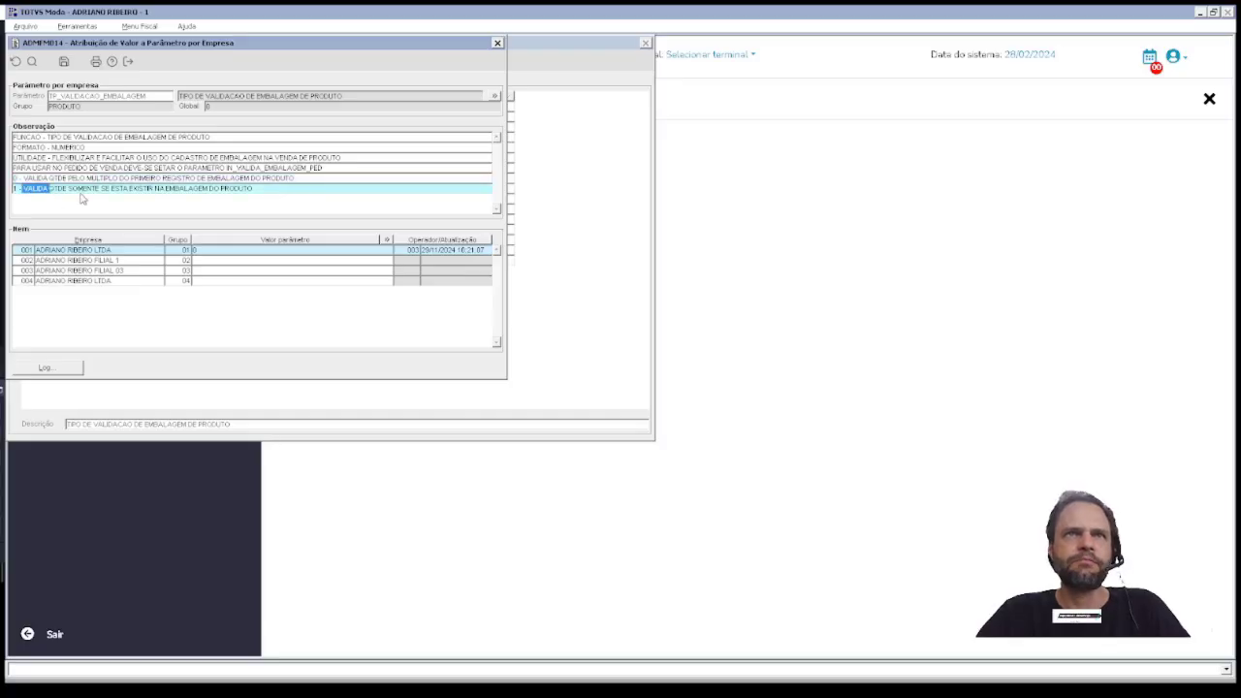
- Set the TP_VALIDACAO_EMBALAGEM value of company 001 to 1
click(194, 251)
drag(199, 250, 104, 249)
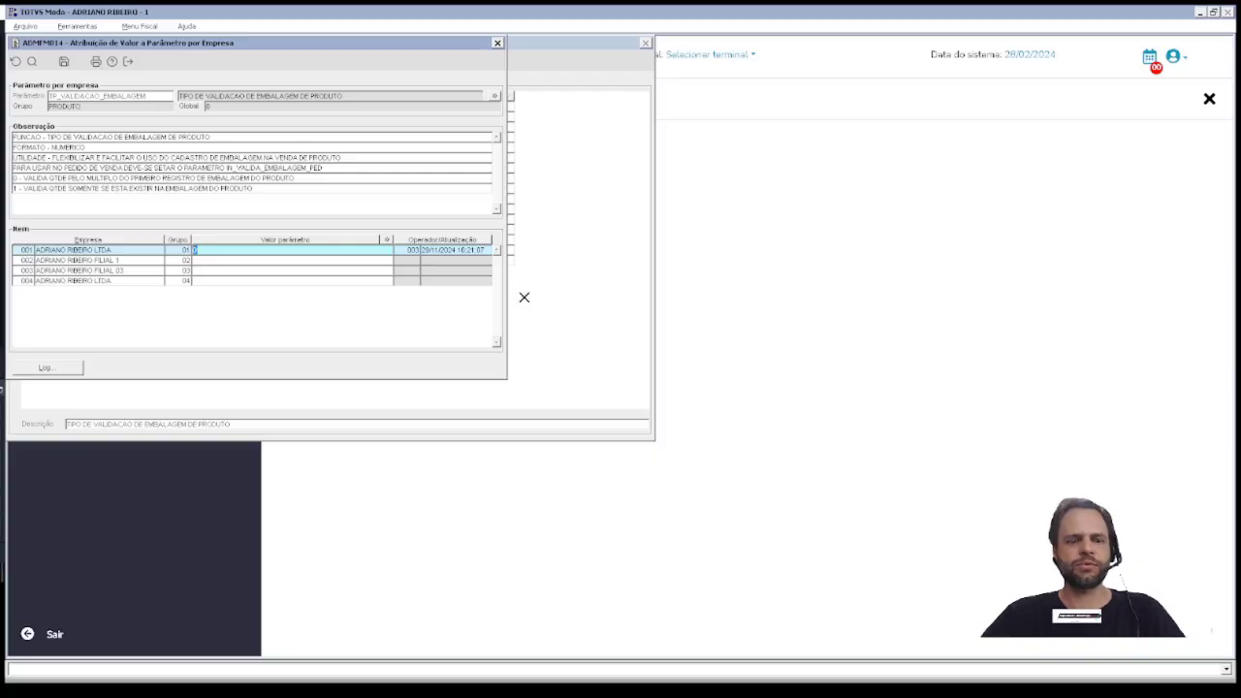
text(1)
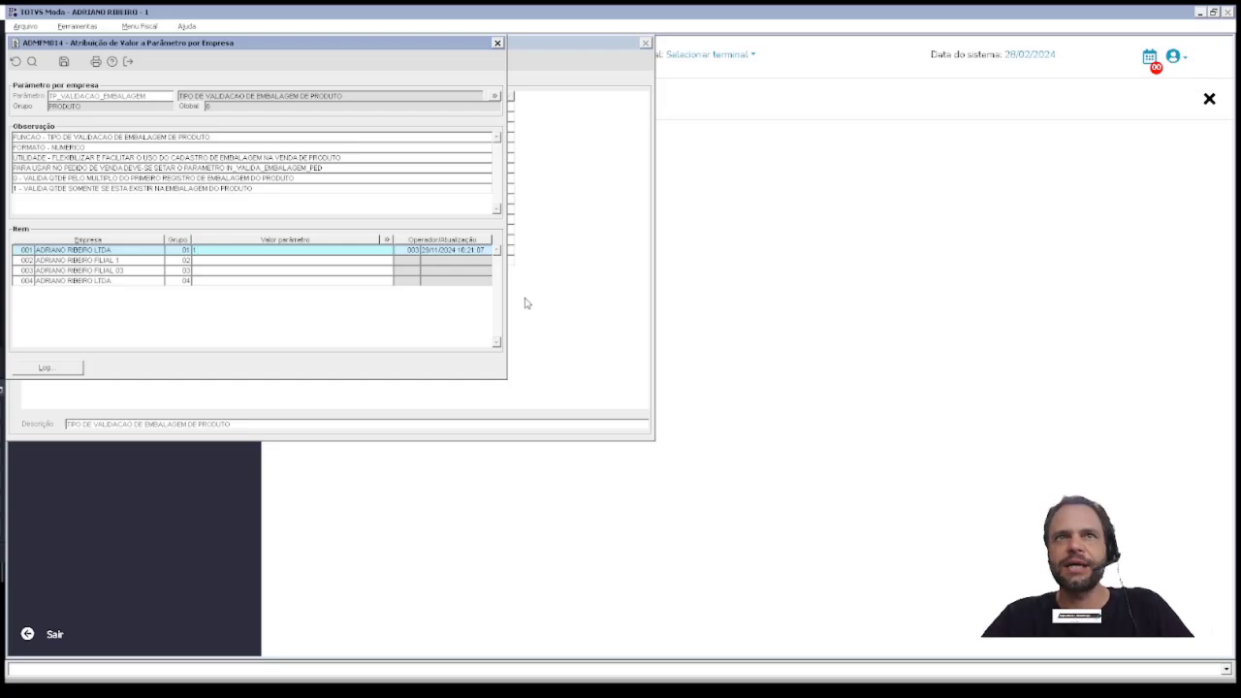
- Compare the descriptions of options 0 and 1 of TP_VALIDACAO_EMBALAGEM, and leave its value assignment discarding the pending changes
drag(316, 186, 54, 188)
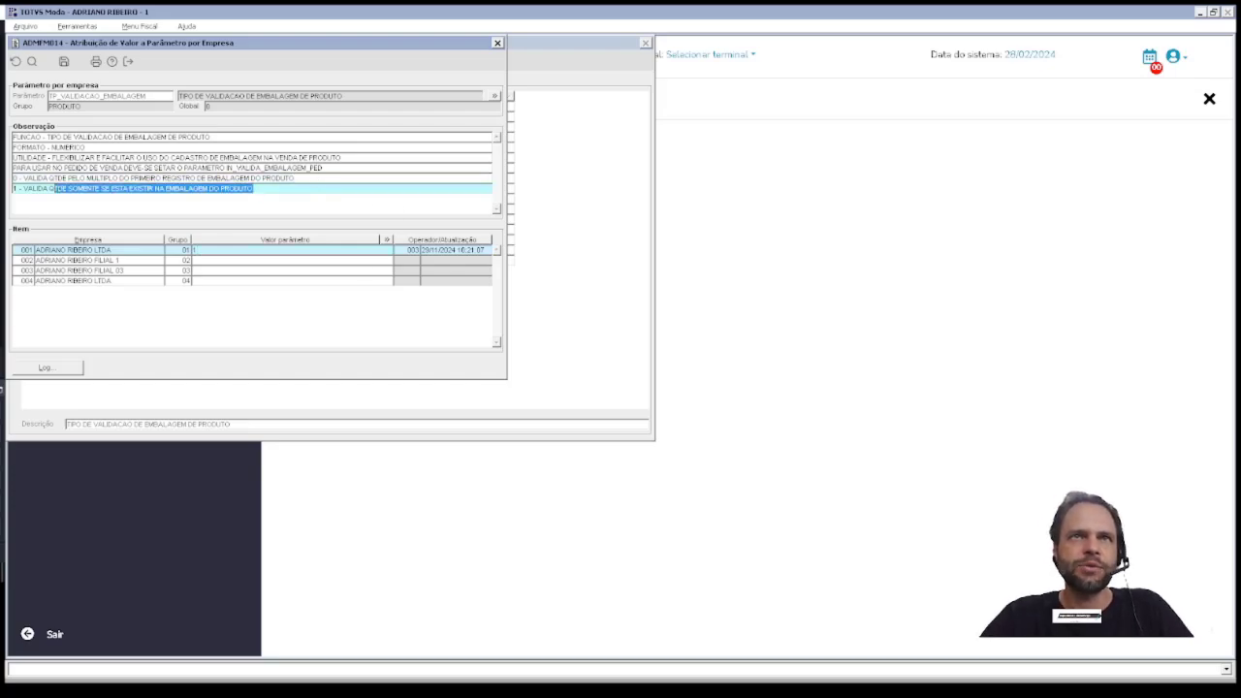
click(317, 178)
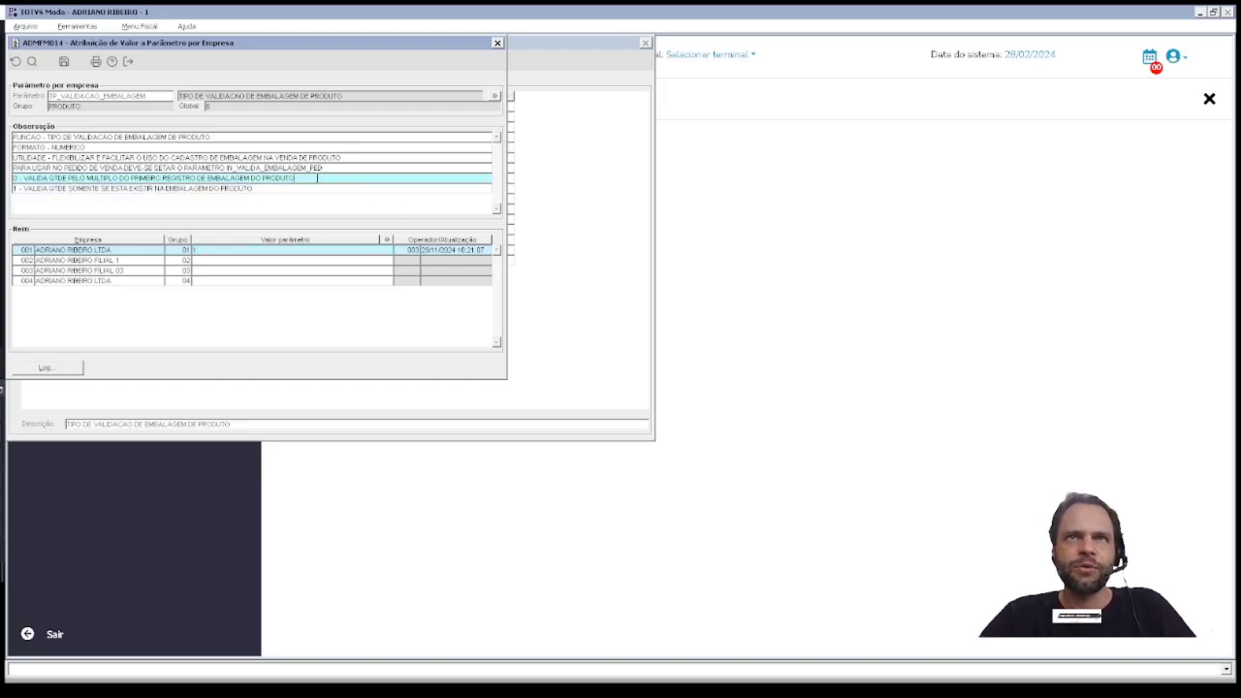
click(292, 188)
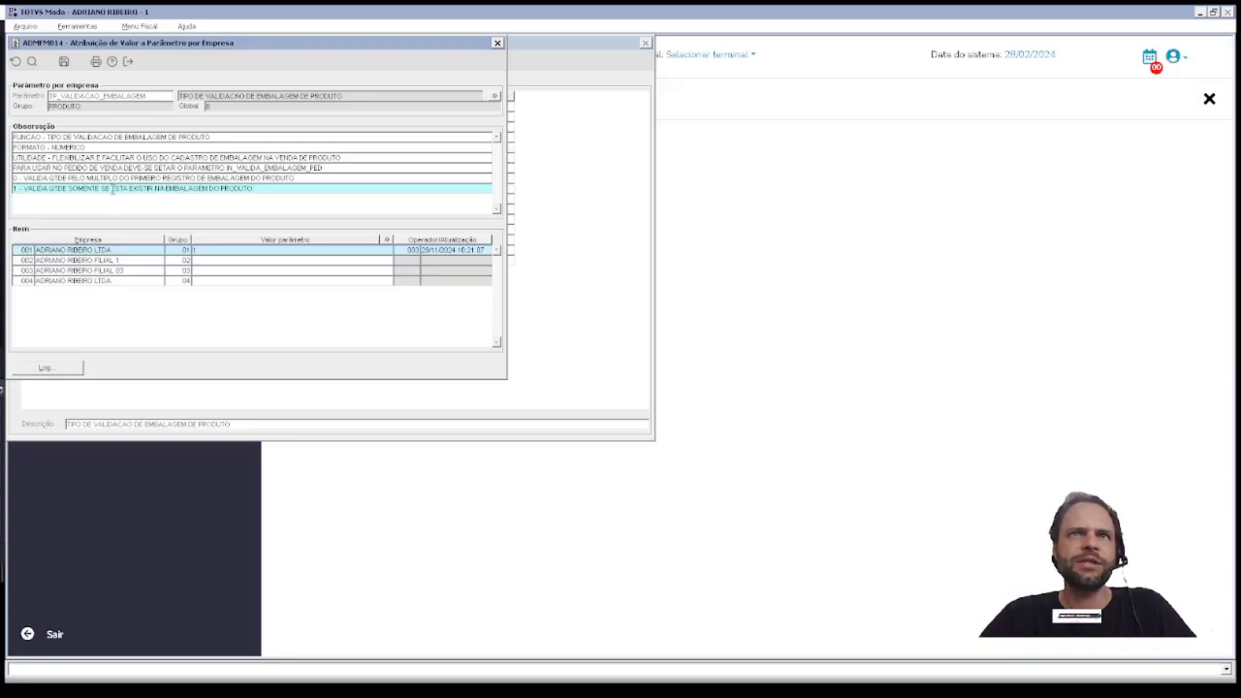
drag(114, 190, 209, 231)
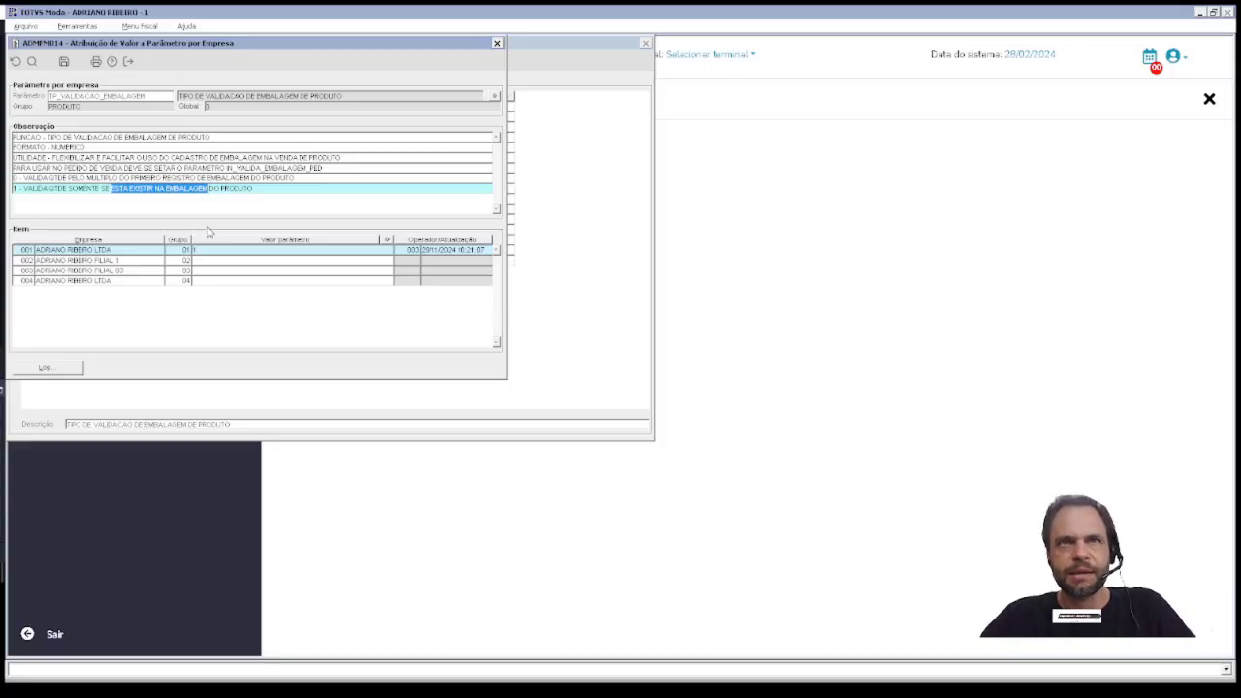
click(215, 250)
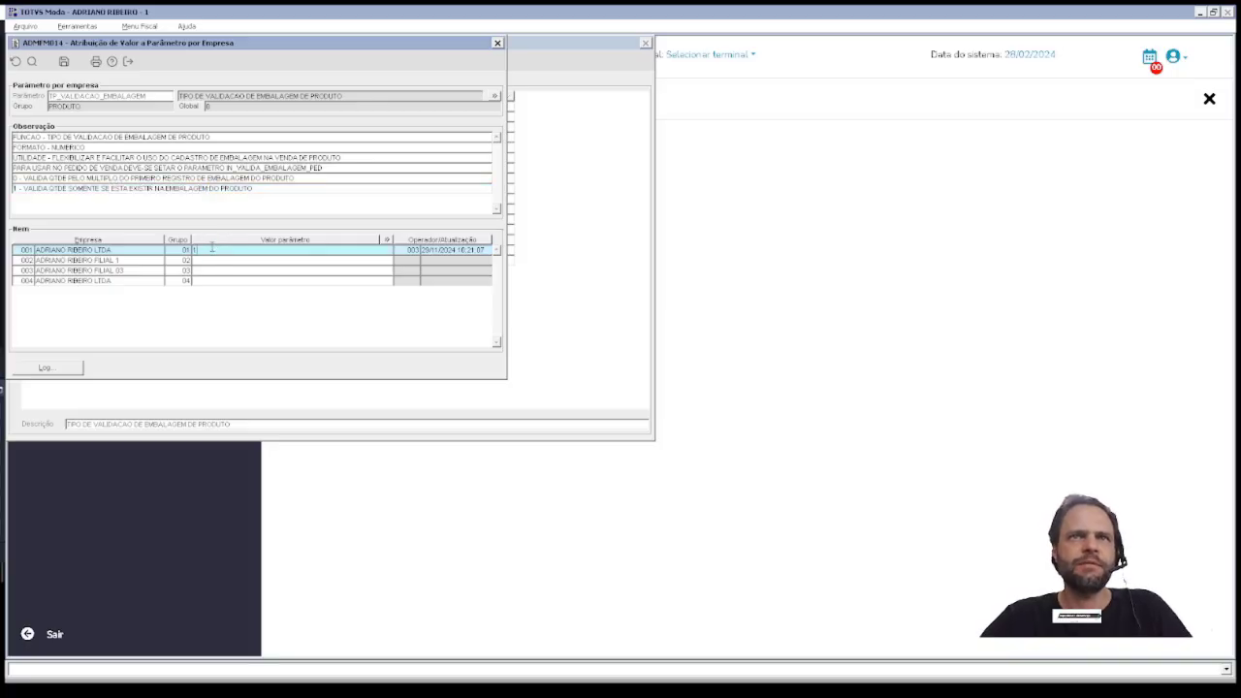
key(Escape)
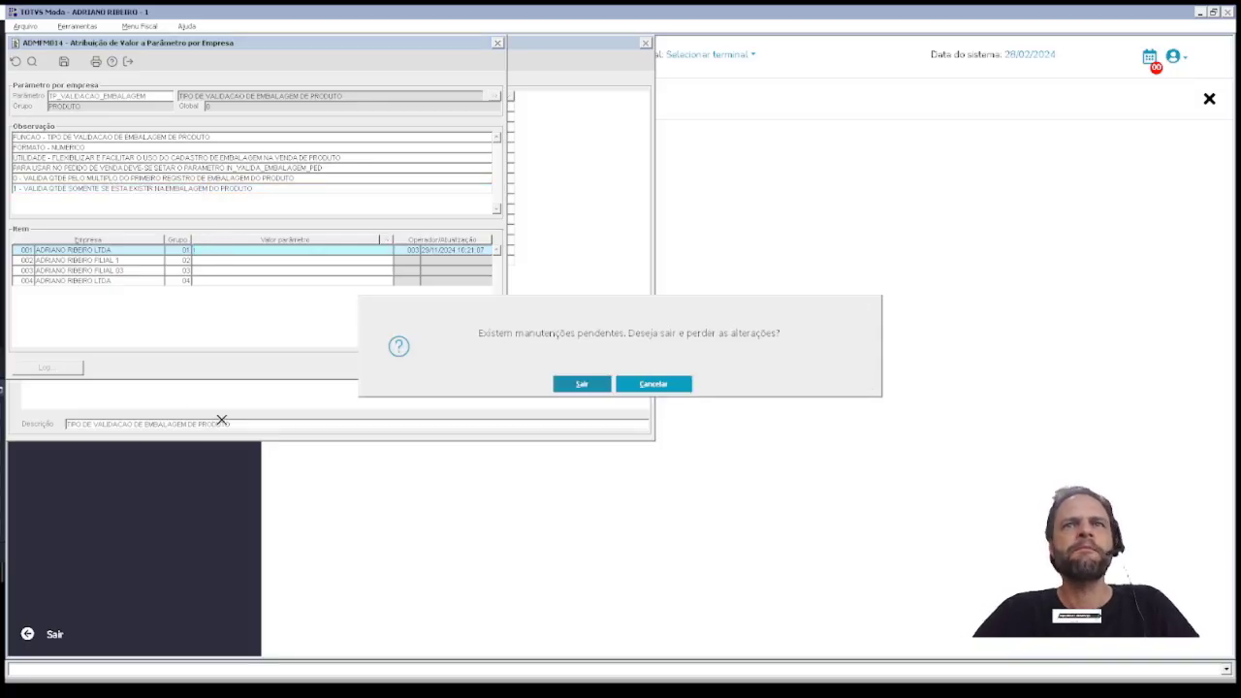
key(Return)
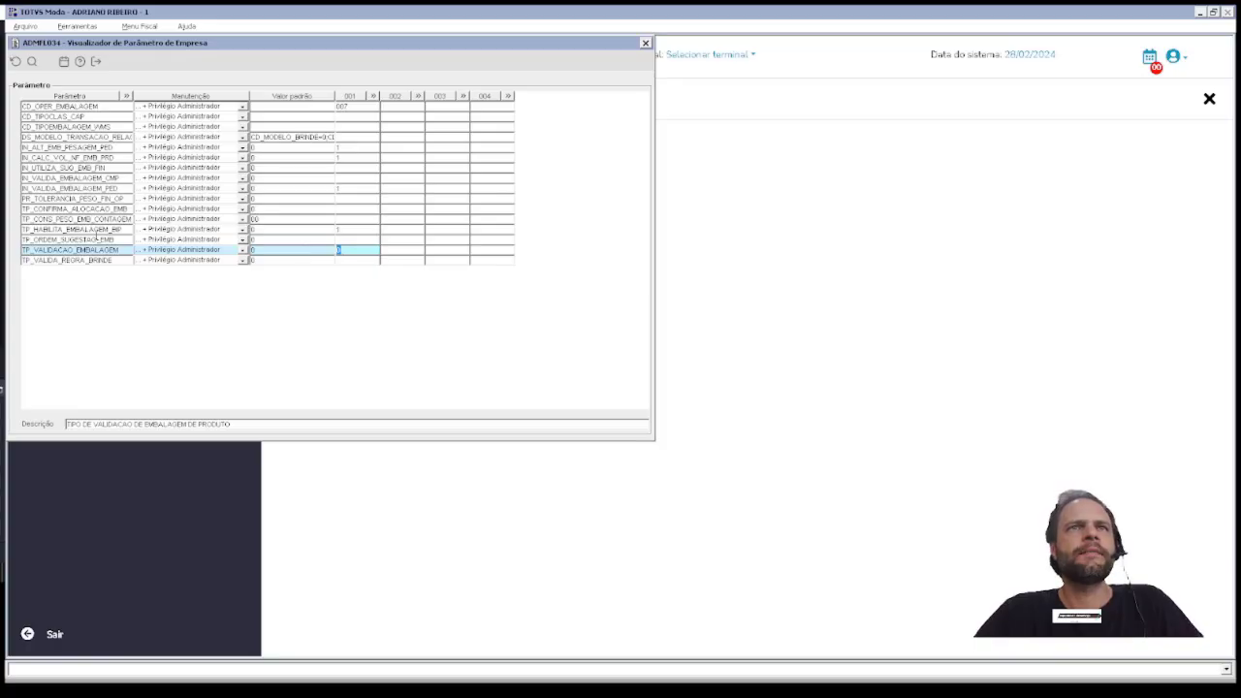
- Open the value assignment of TP_HABILITA_EMBALAGEM_BIP for company 001, read its option descriptions, and return to the parameter list
click(94, 230)
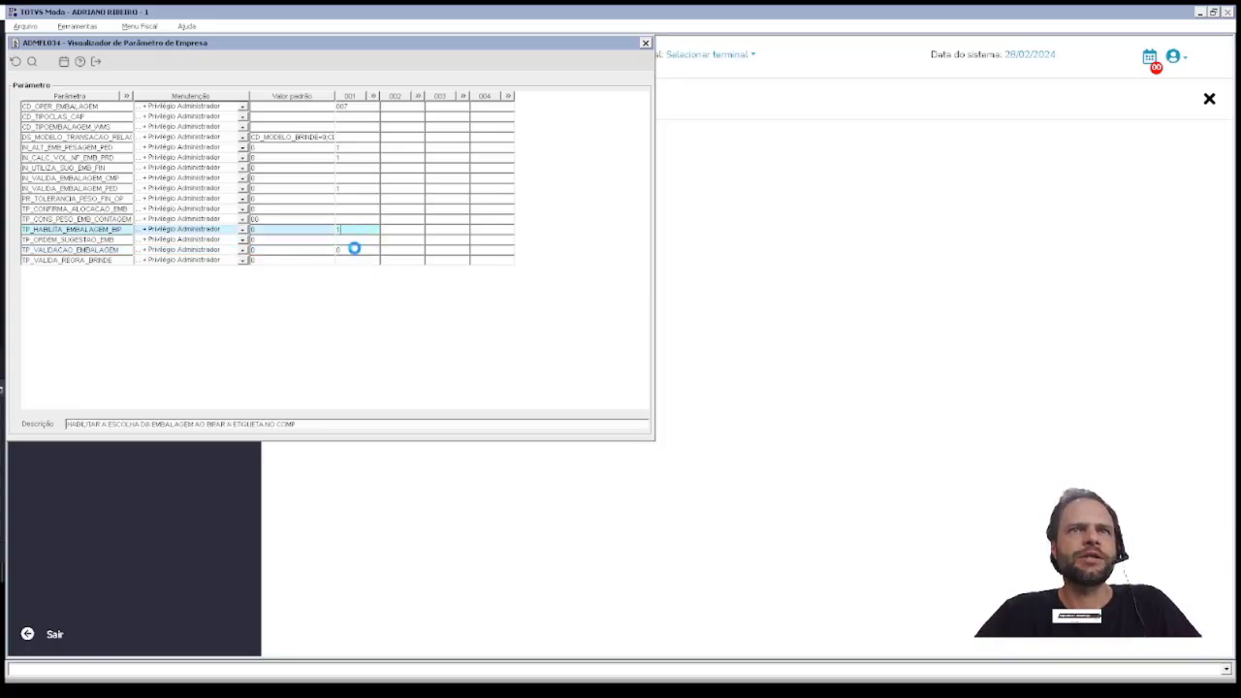
drag(59, 199, 160, 216)
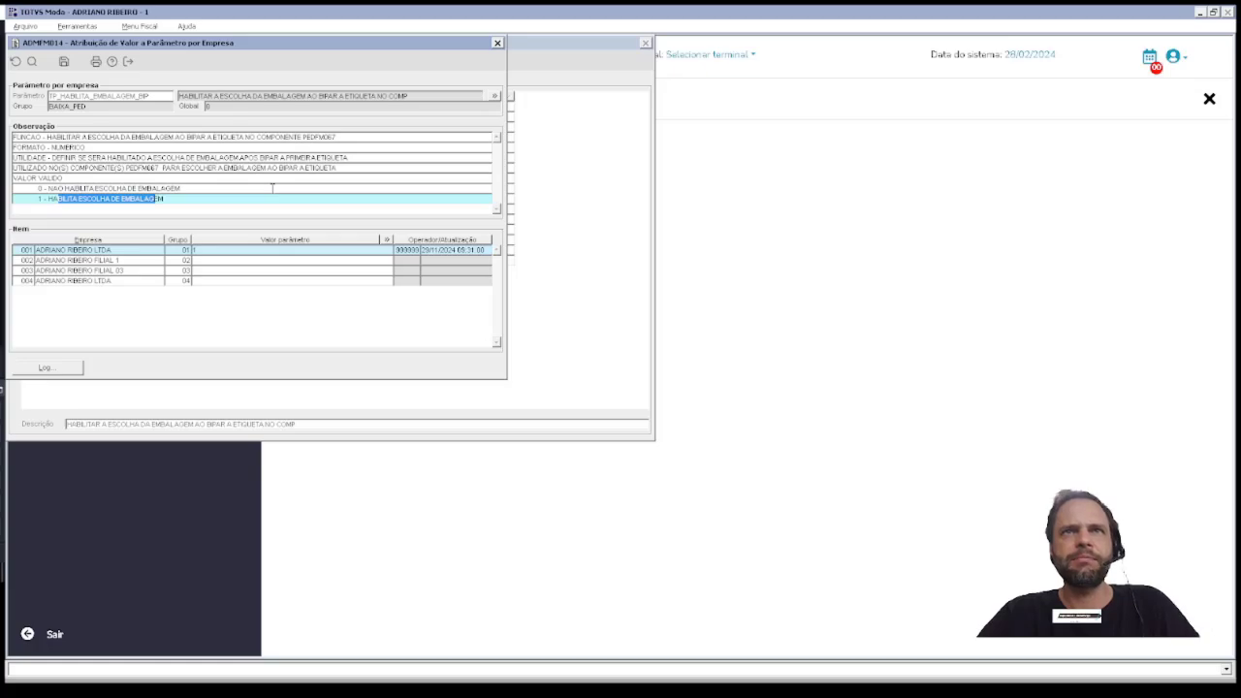
key(Escape)
click(344, 251)
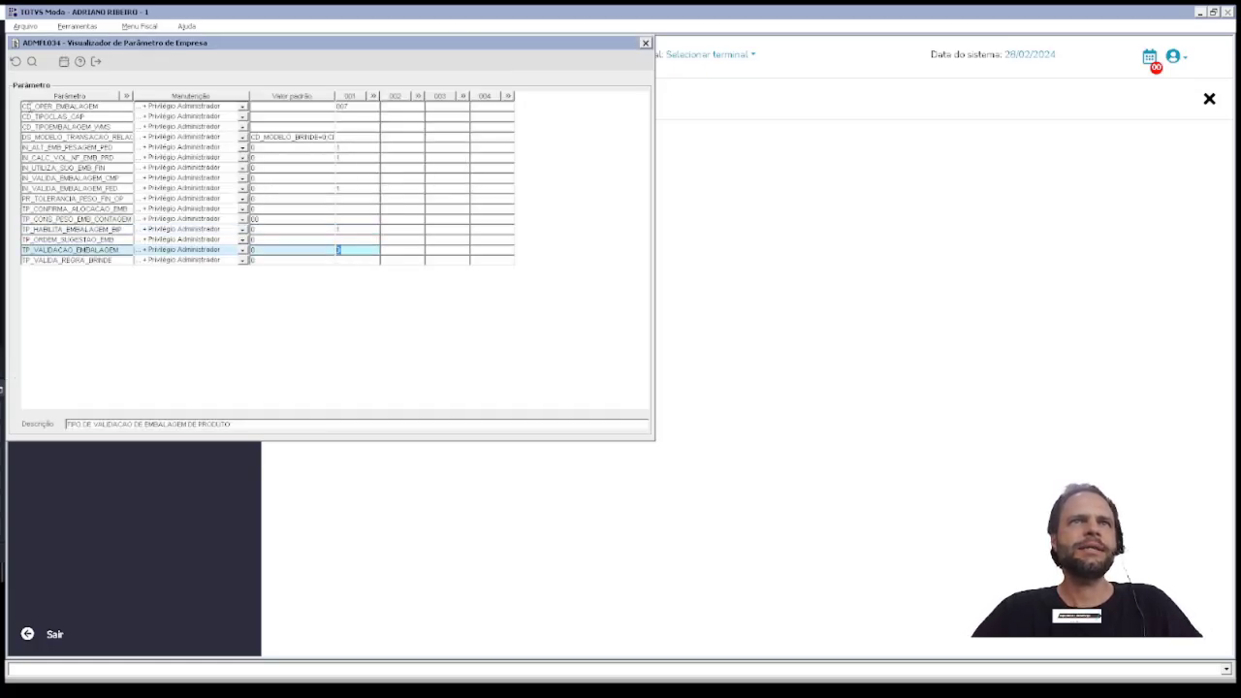
- Examine the descriptions and company 001 values of CD_OPER_EMBALAGEM, IN_ALT_EMB_PESAGEM_PED and IN_CALC_VOL_NF_EMB_PRD
drag(25, 107, 108, 113)
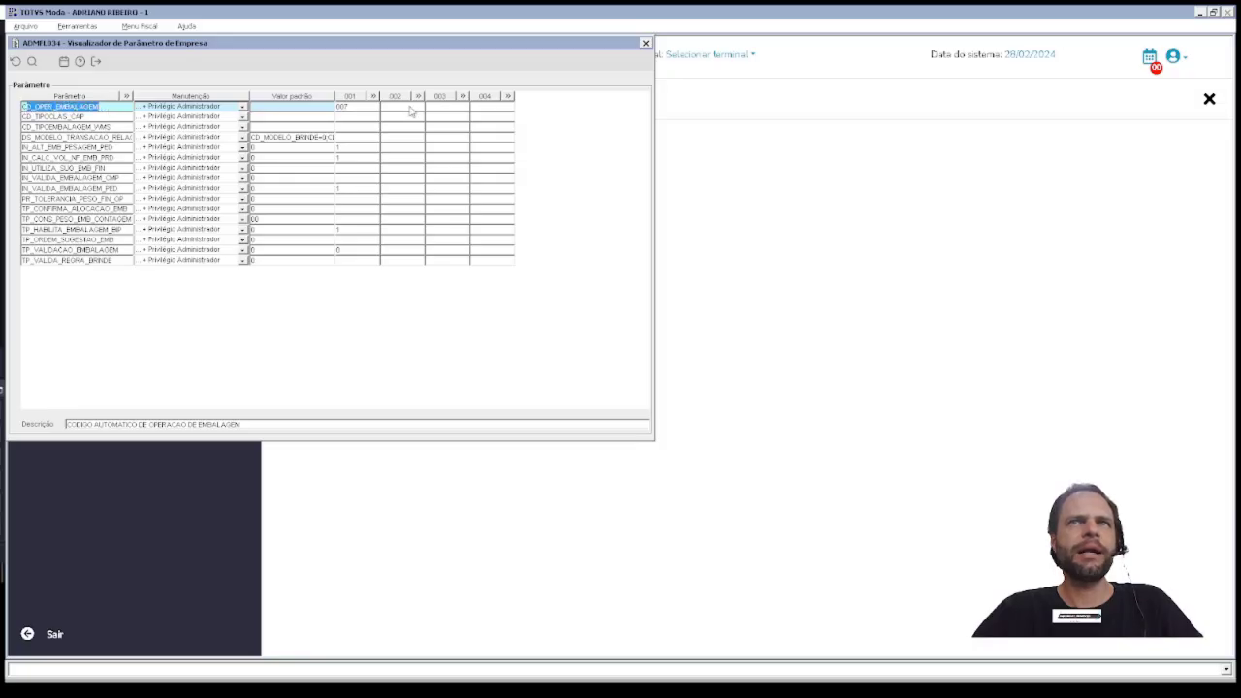
click(341, 107)
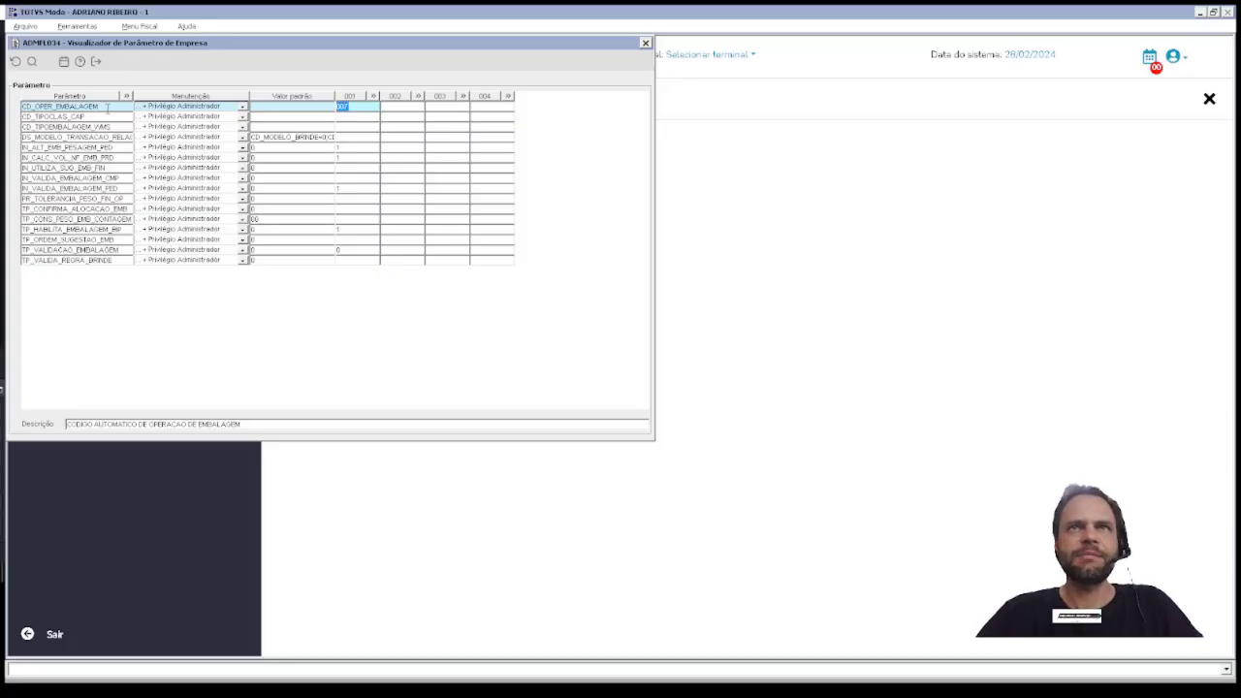
drag(101, 109, 39, 109)
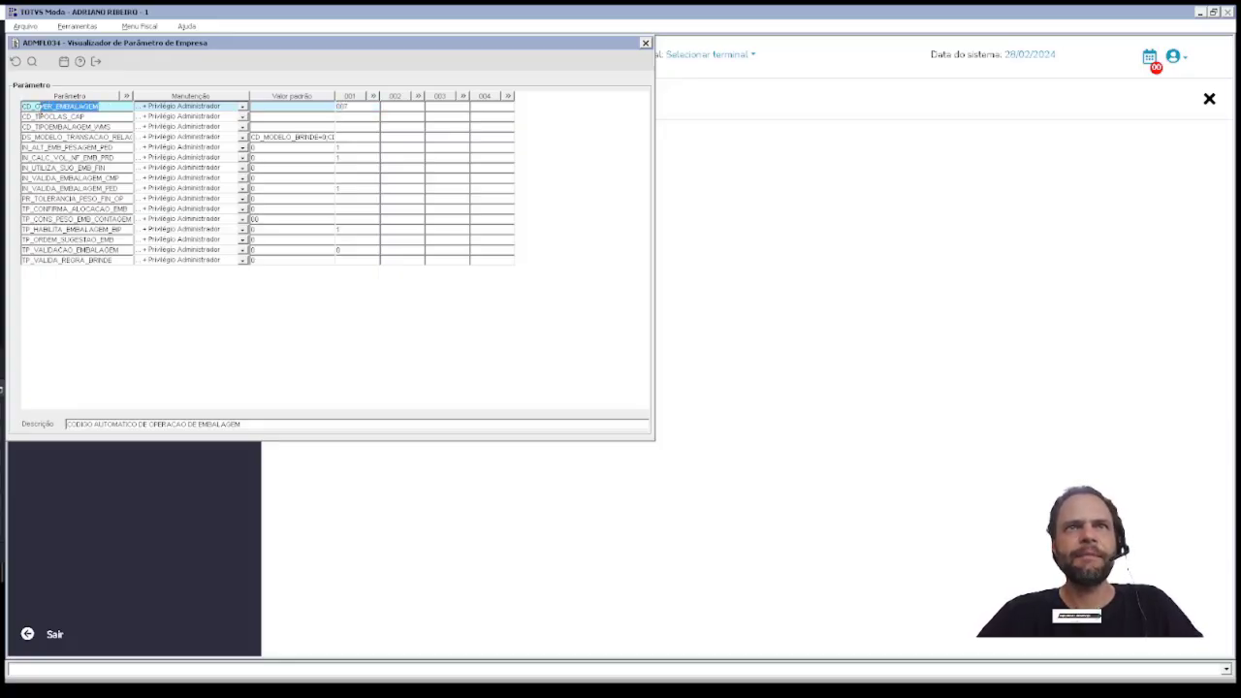
click(72, 148)
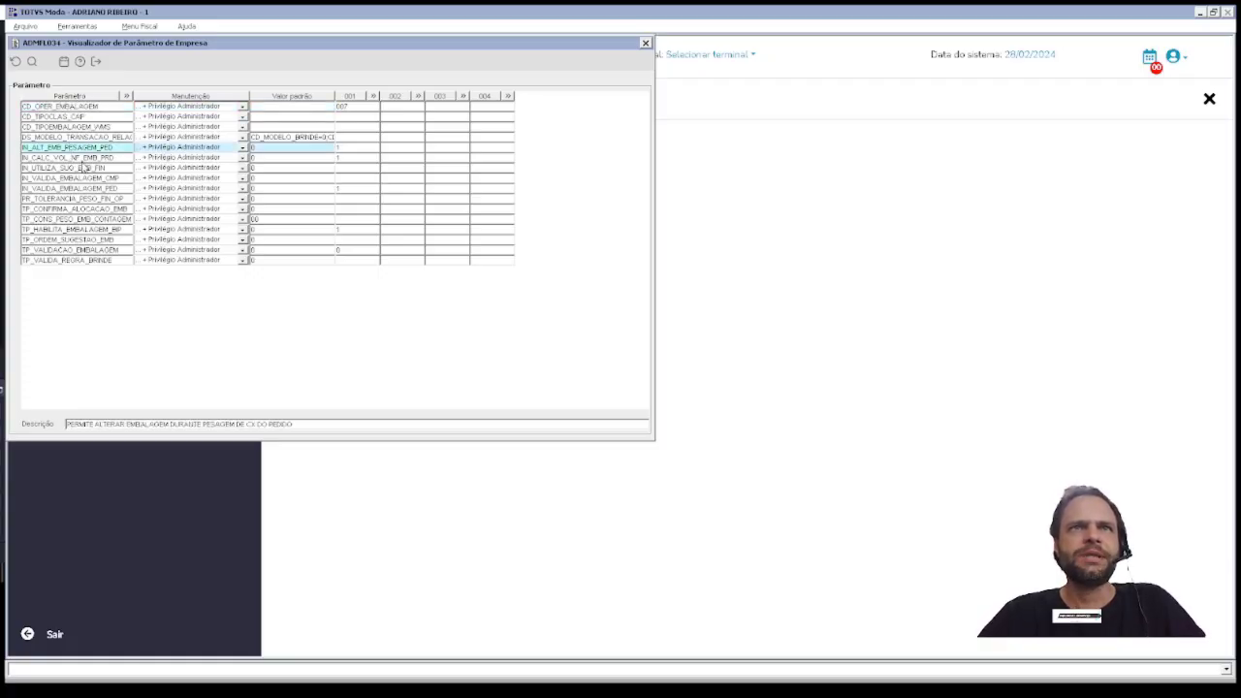
click(100, 157)
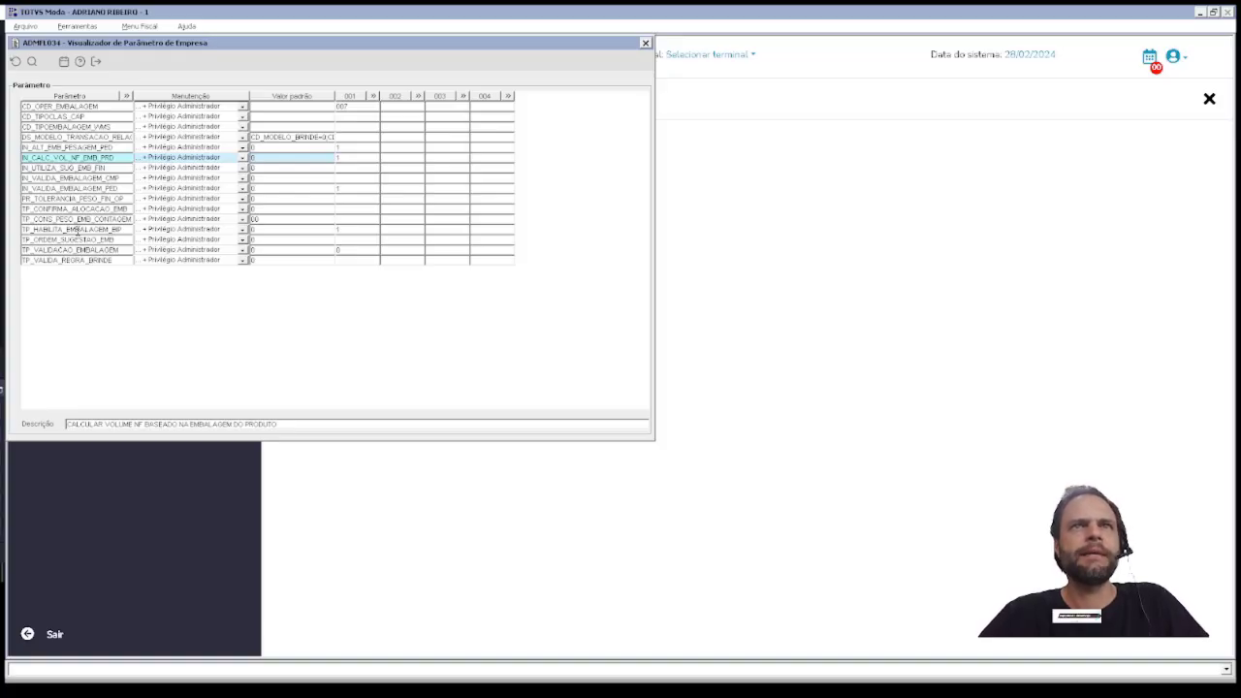
- Open the value assignment of IN_VALIDA_EMBALAGEM_PED for company 001, review its valid values, and return to the parameter list
click(64, 189)
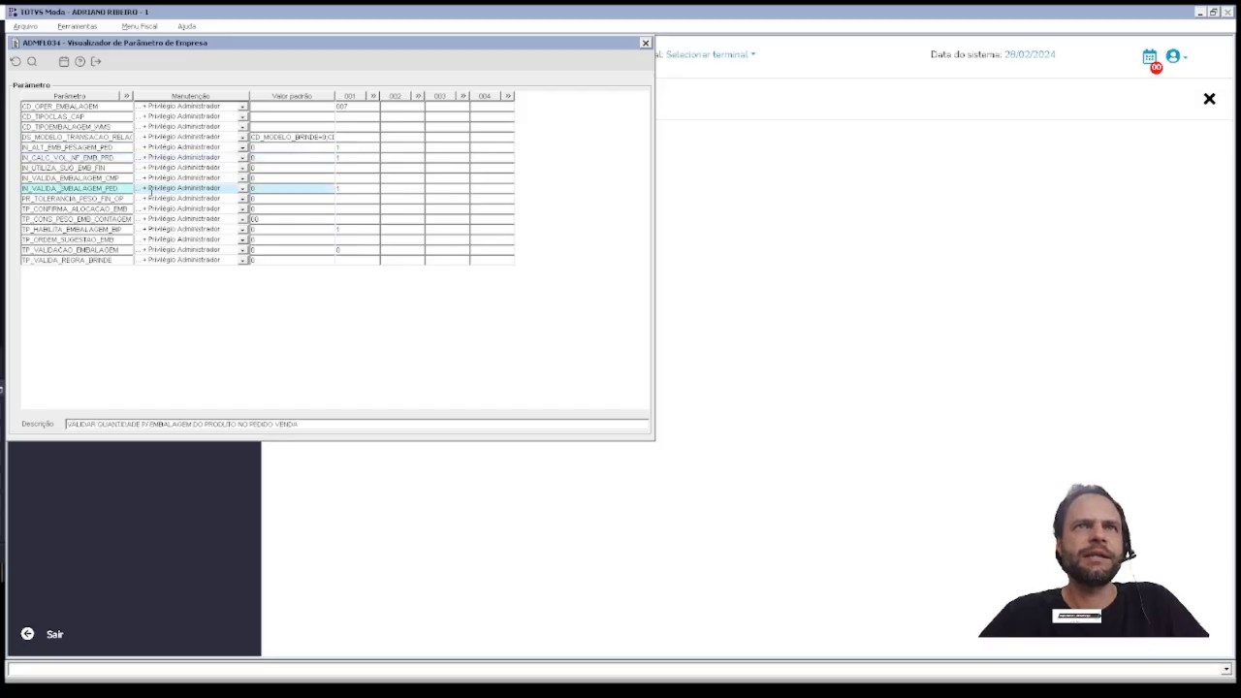
double_click(350, 186)
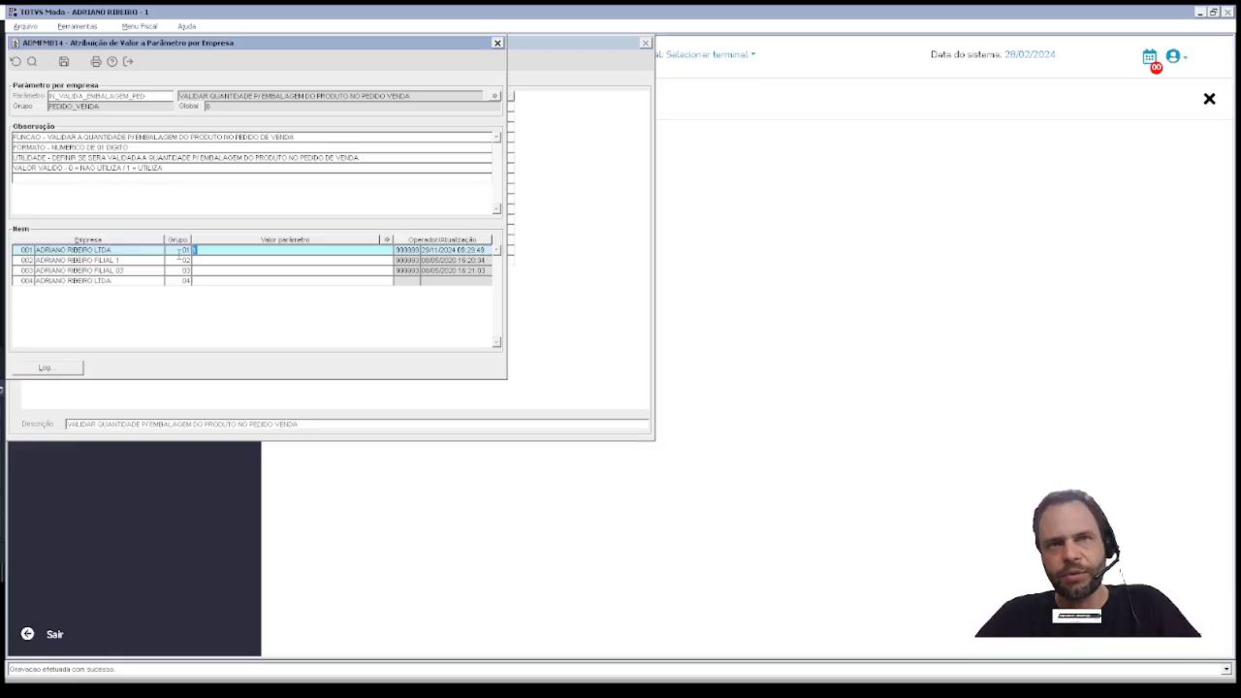
key(Escape)
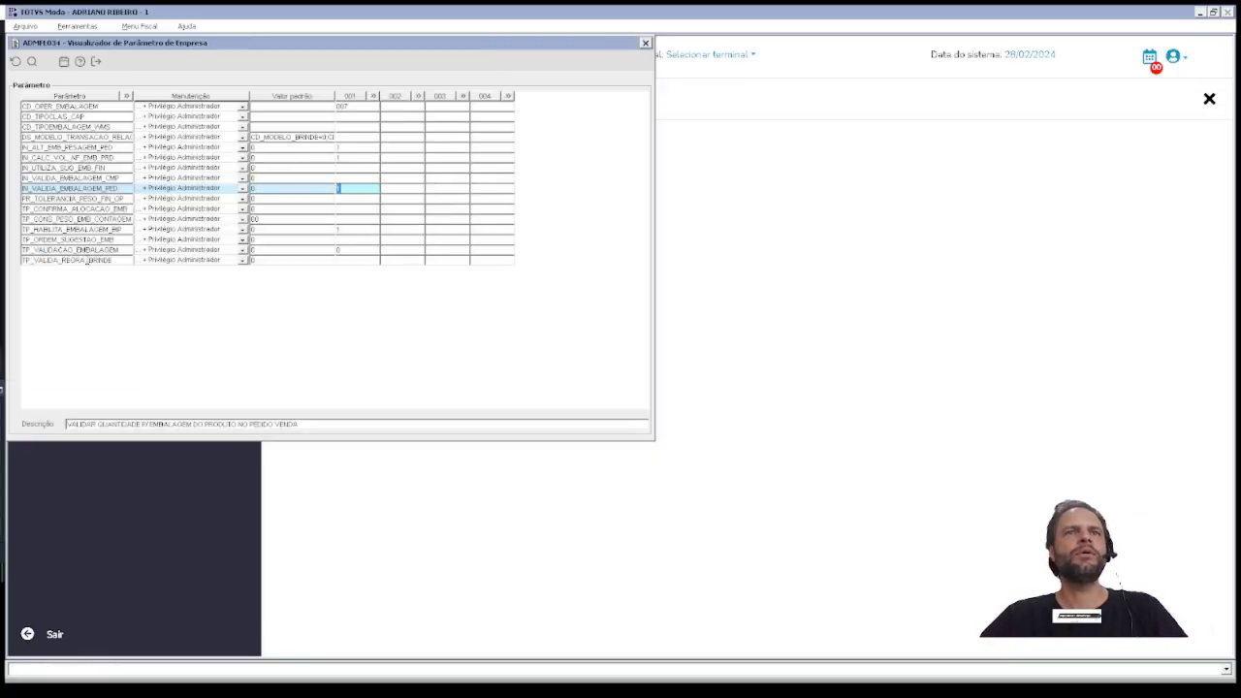
- Read the descriptions of TP_VALIDACAO_EMBALAGEM, IN_VALIDA_EMBALAGEM_PED and IN_VALIDA_EMBALAGEM_CMP, and leave the parameter viewer
click(125, 250)
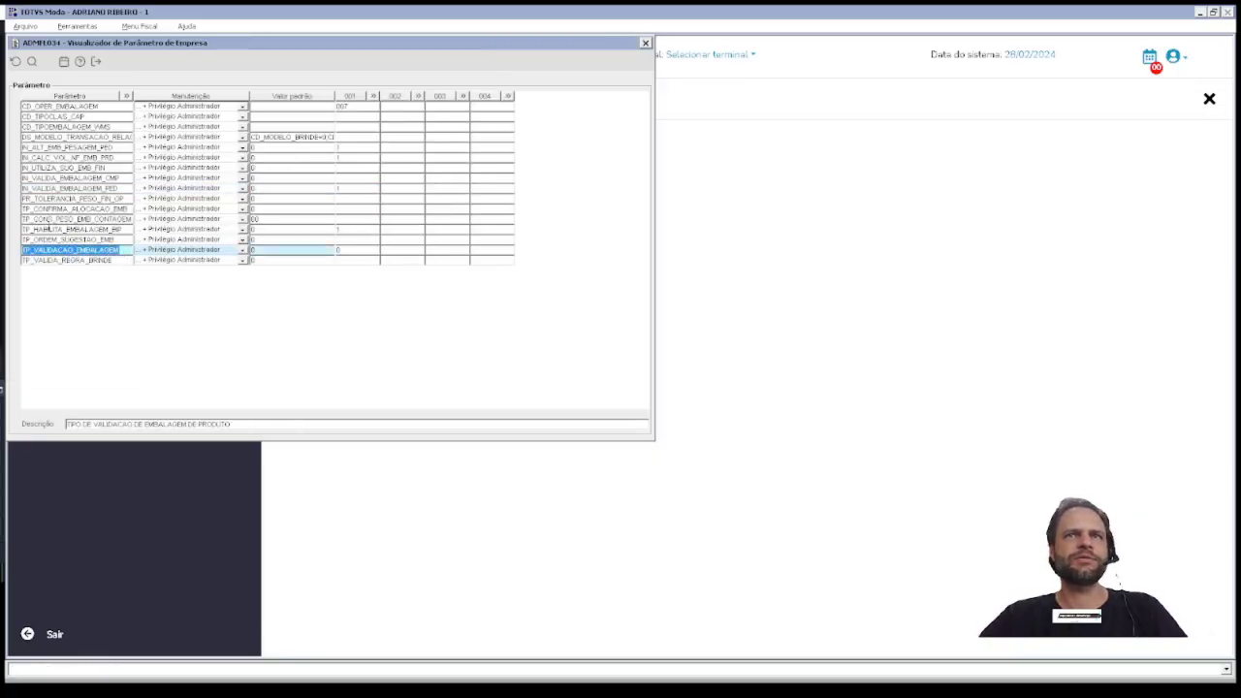
click(127, 188)
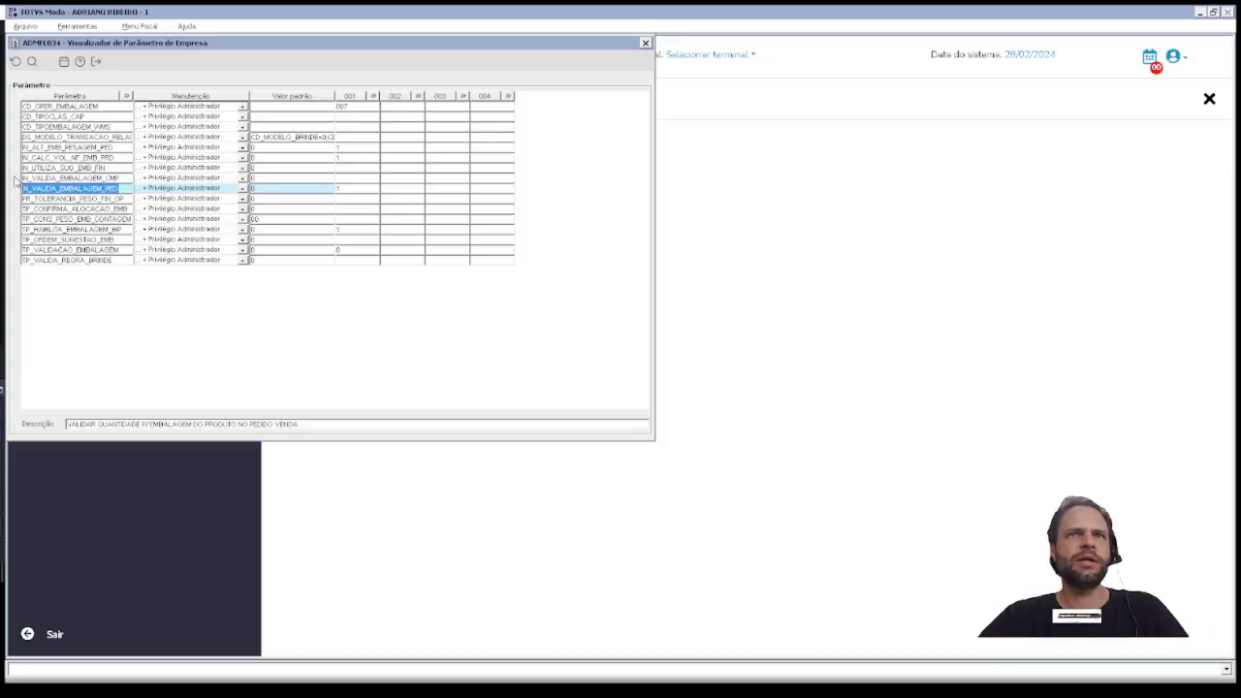
click(122, 179)
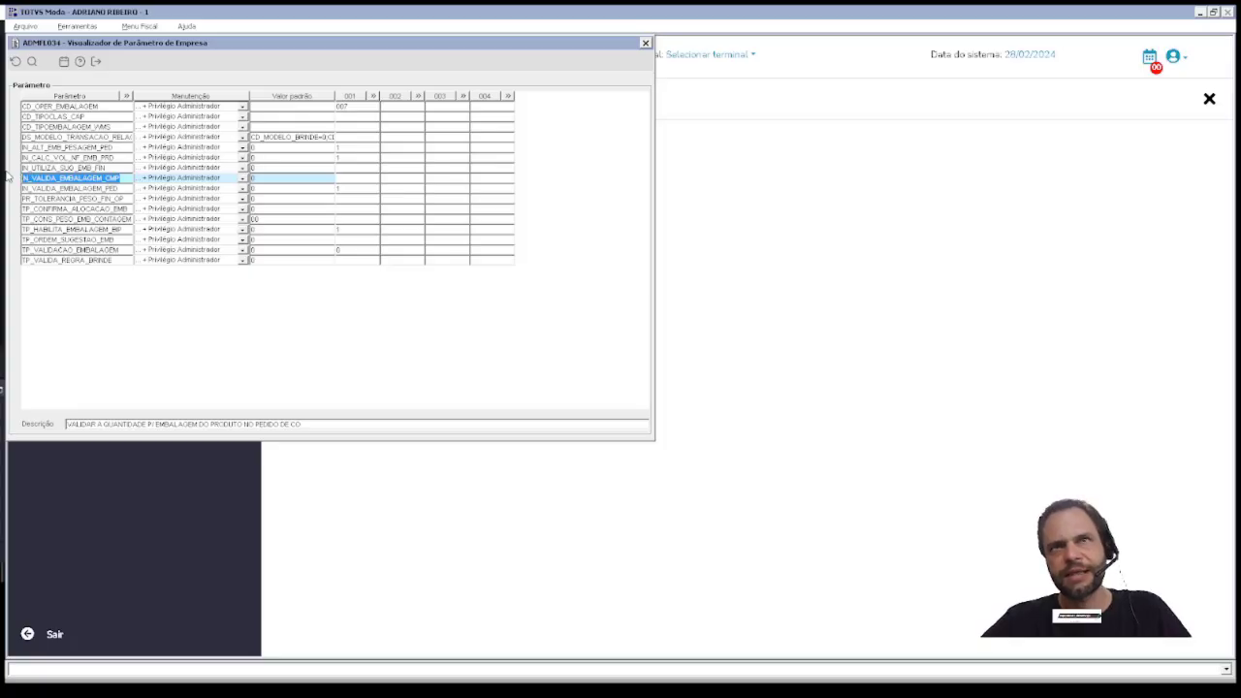
key(Escape)
- Open component PEDFM001, Manutenção de Pedido de Venda
text(P)
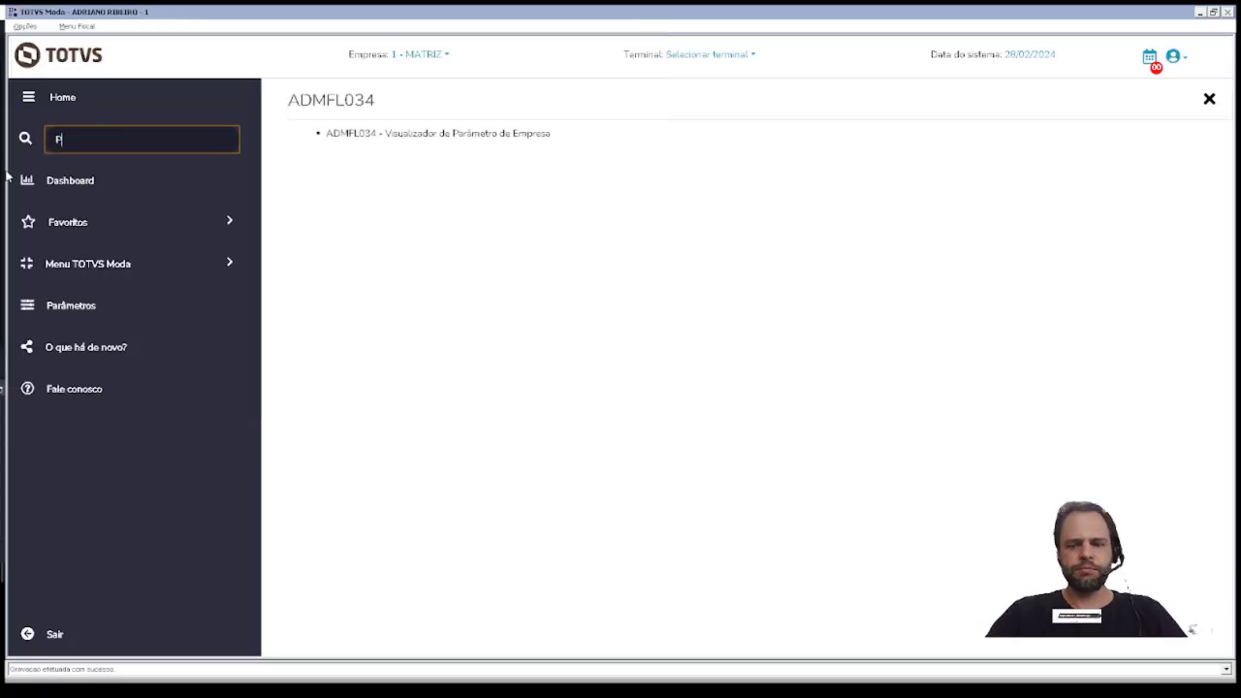
text(EDFM001)
key(Return)
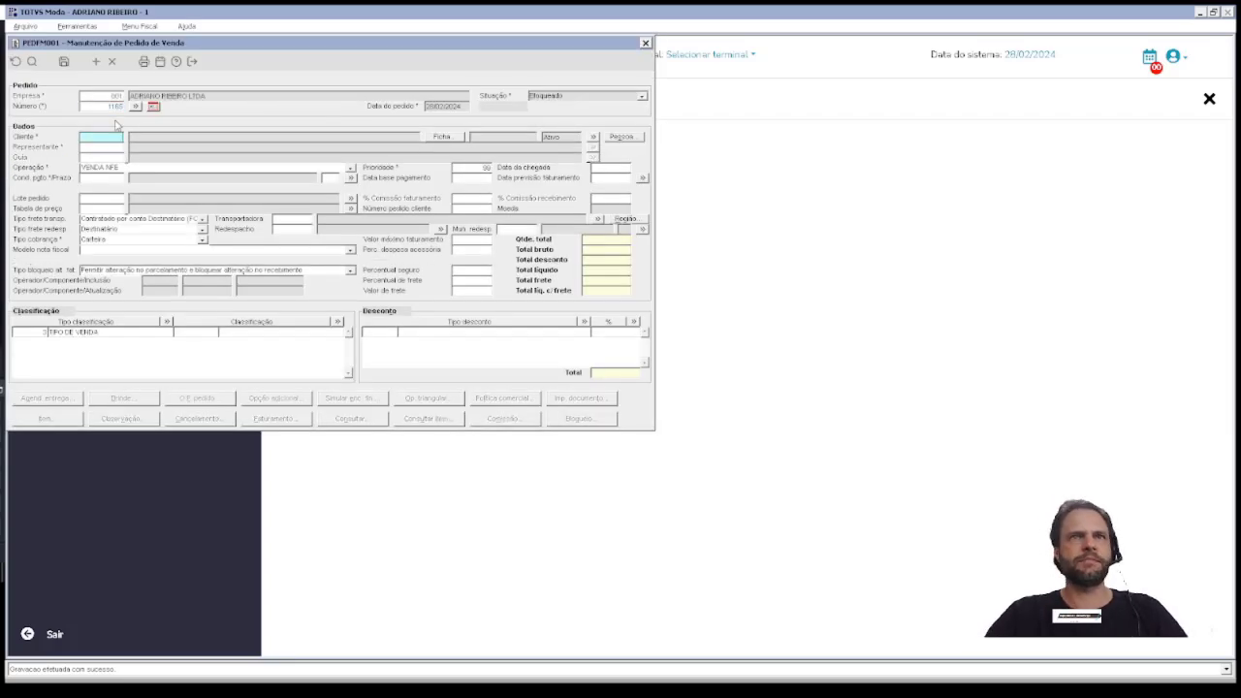
- Create a sales order with the customer's code and payment condition 001 A VISTA, and recalculate the representative's commission
text(26)
key(Tab)
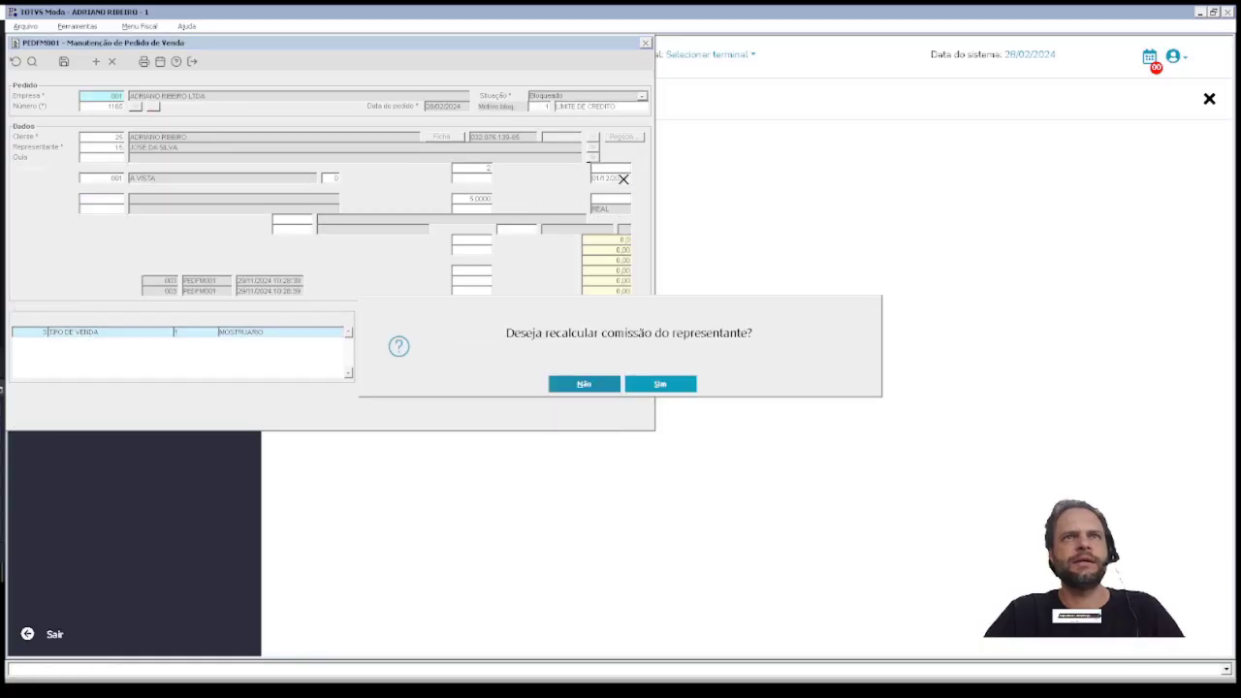
click(662, 388)
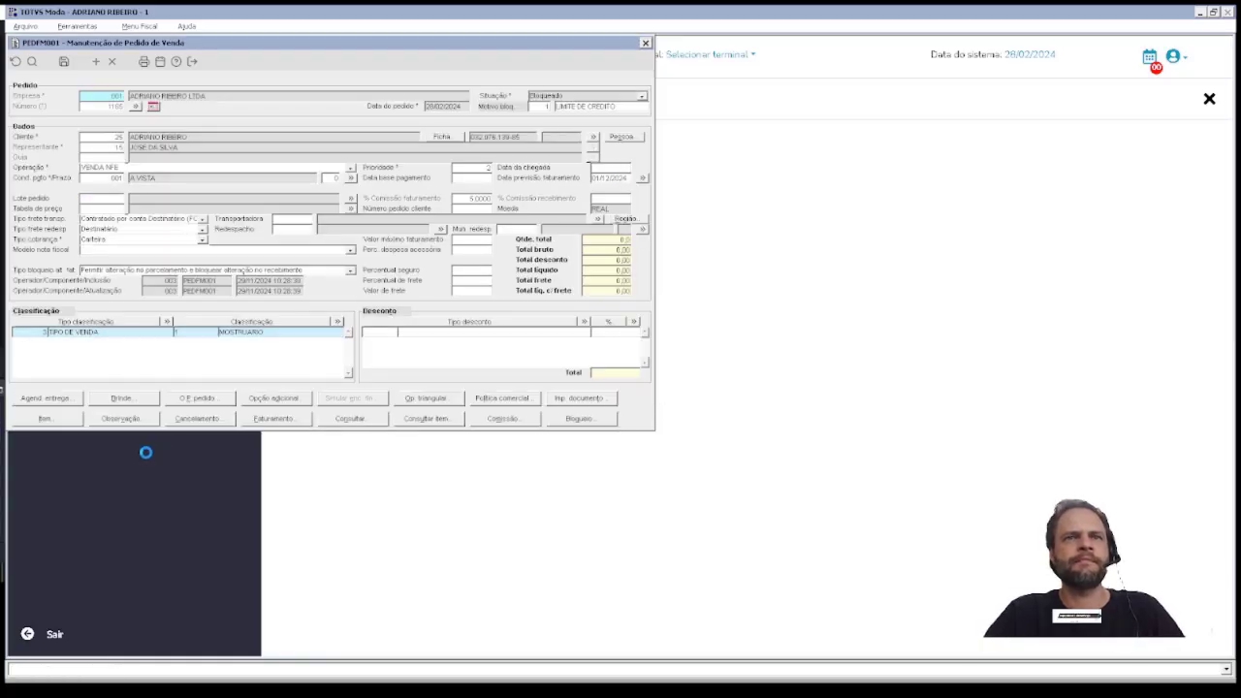
- Try to include the BERM MASC TESTE group in the order items using the copied product code, and leave the size grid
click(49, 416)
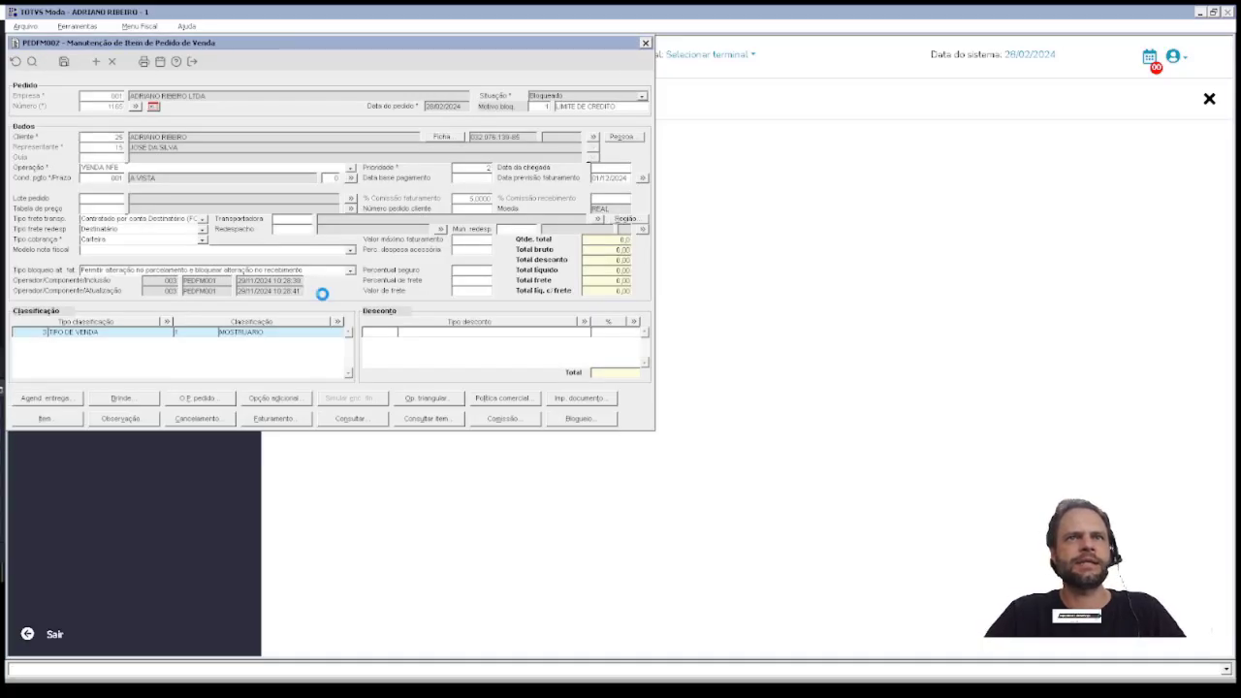
click(61, 438)
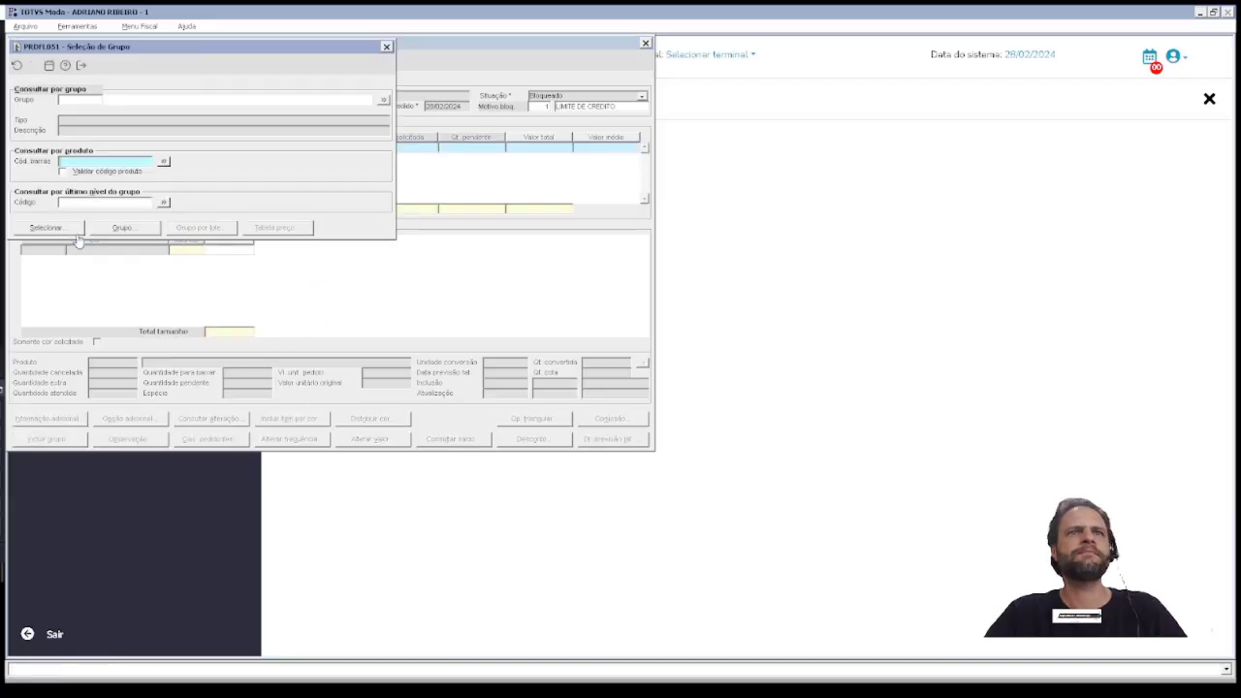
click(63, 172)
click(63, 162)
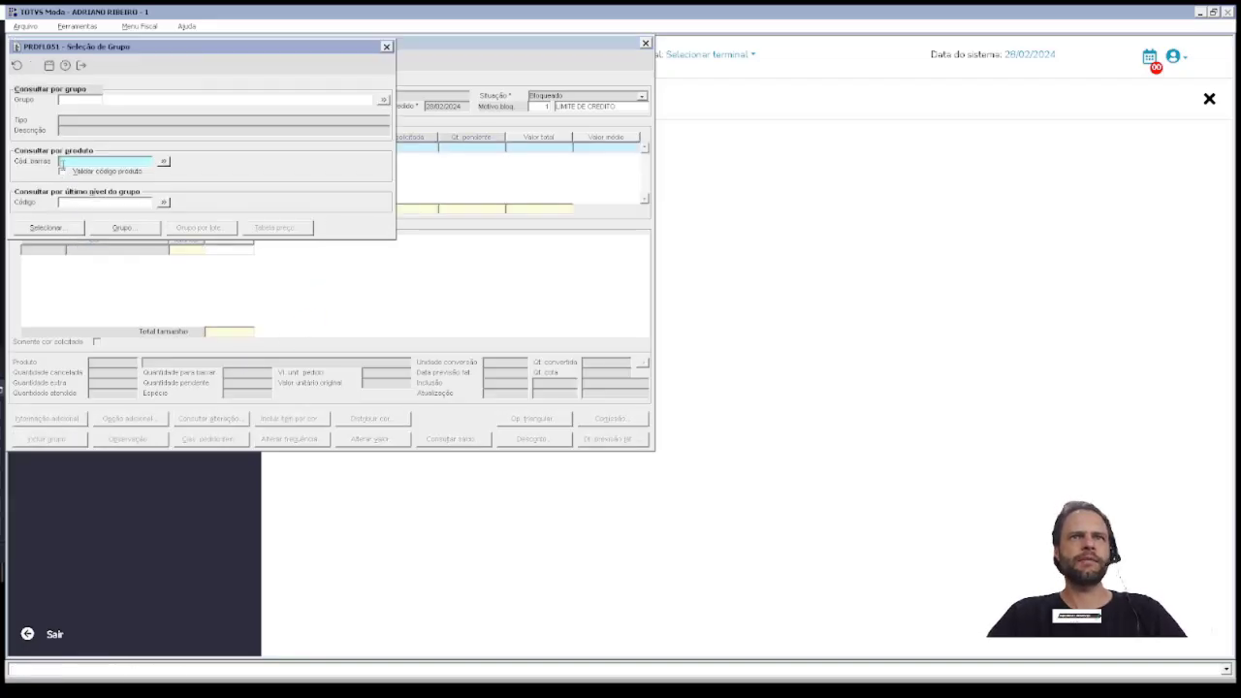
key(ctrl+v)
key(Return)
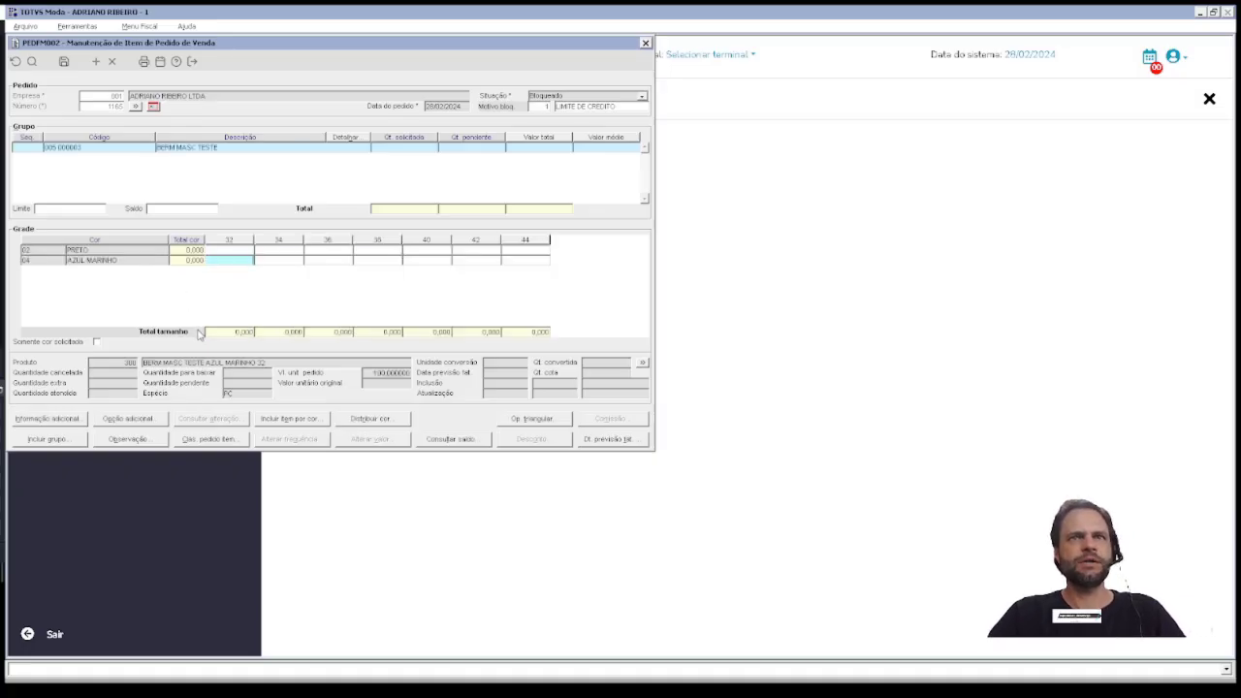
key(Escape)
key(Return)
- Add BERM MASC TESTE AZUL MARINHO 32 to the order by entering the copied barcode in PEDFM030, and return to the order
click(49, 418)
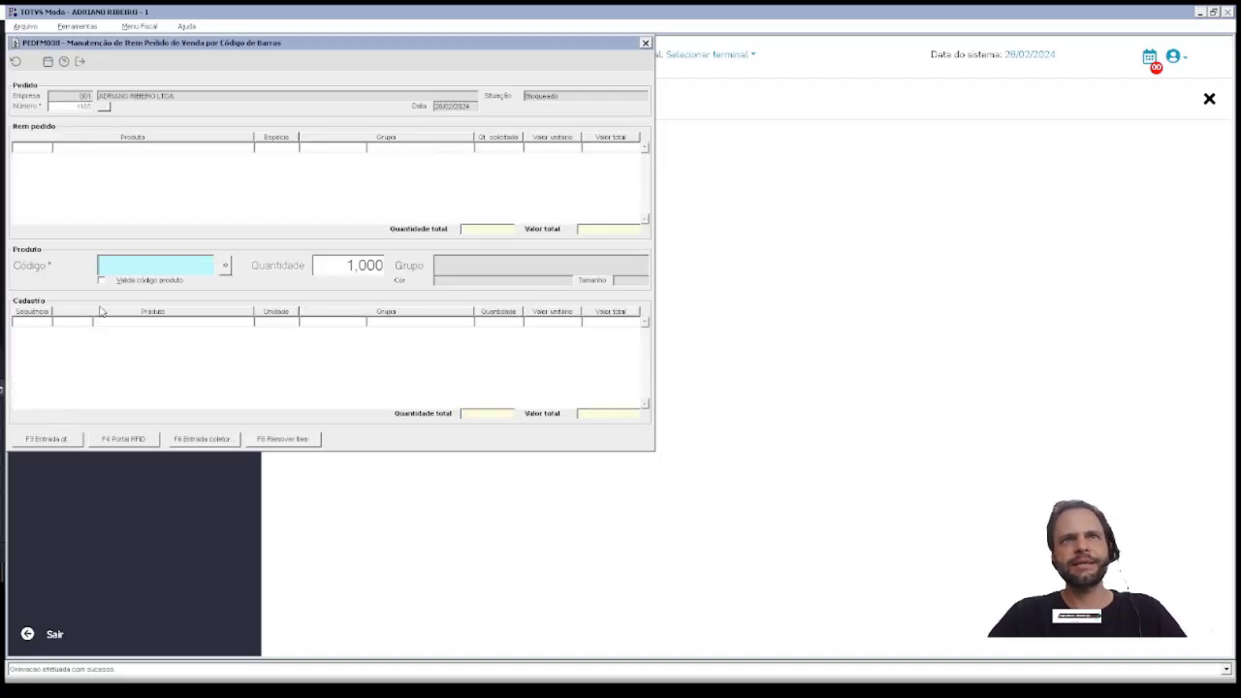
key(ctrl+v)
click(188, 288)
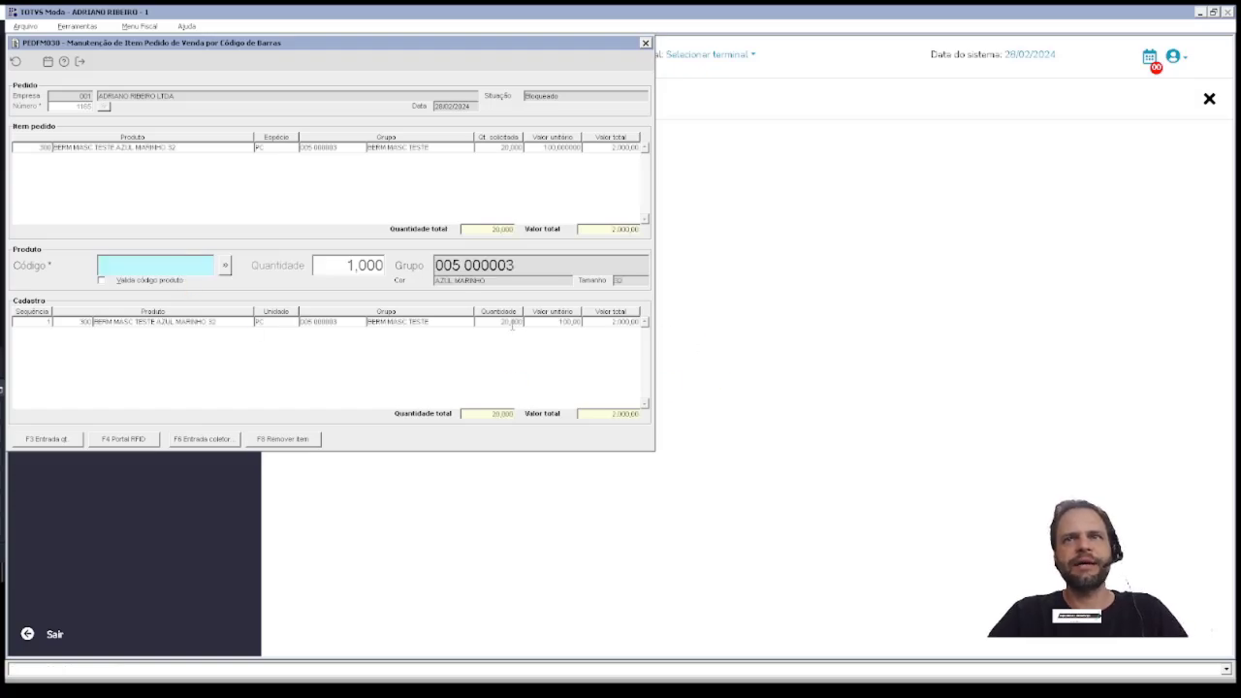
click(511, 321)
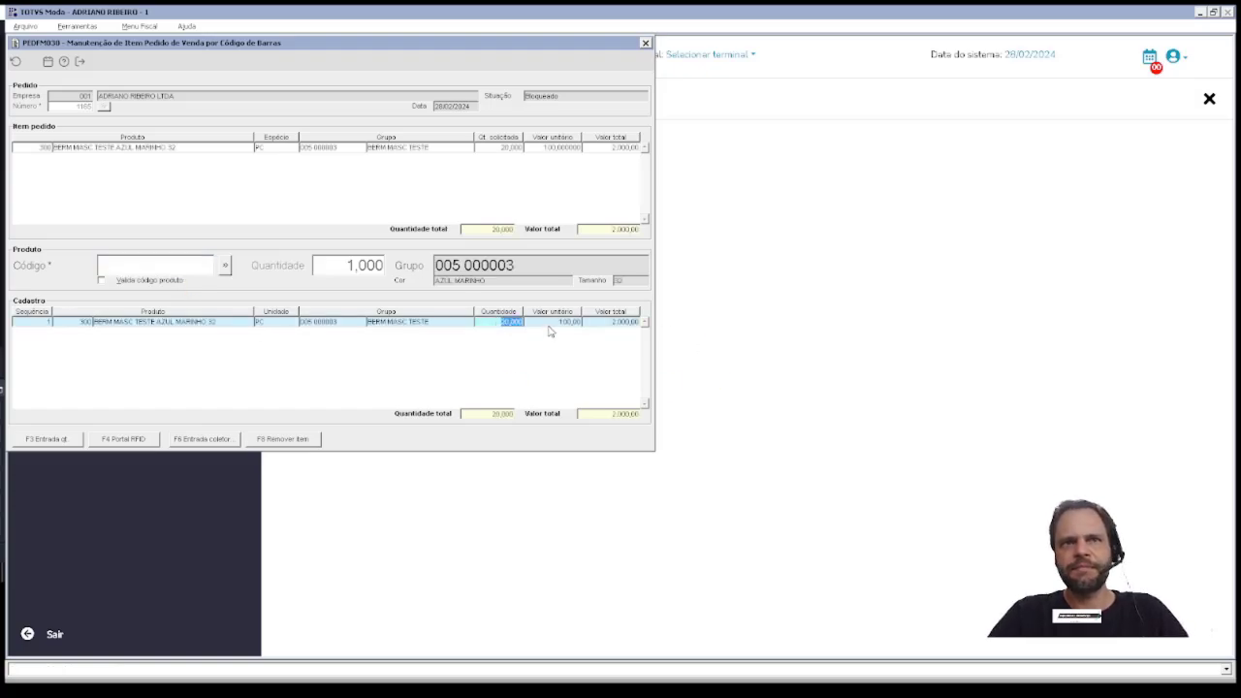
key(Escape)
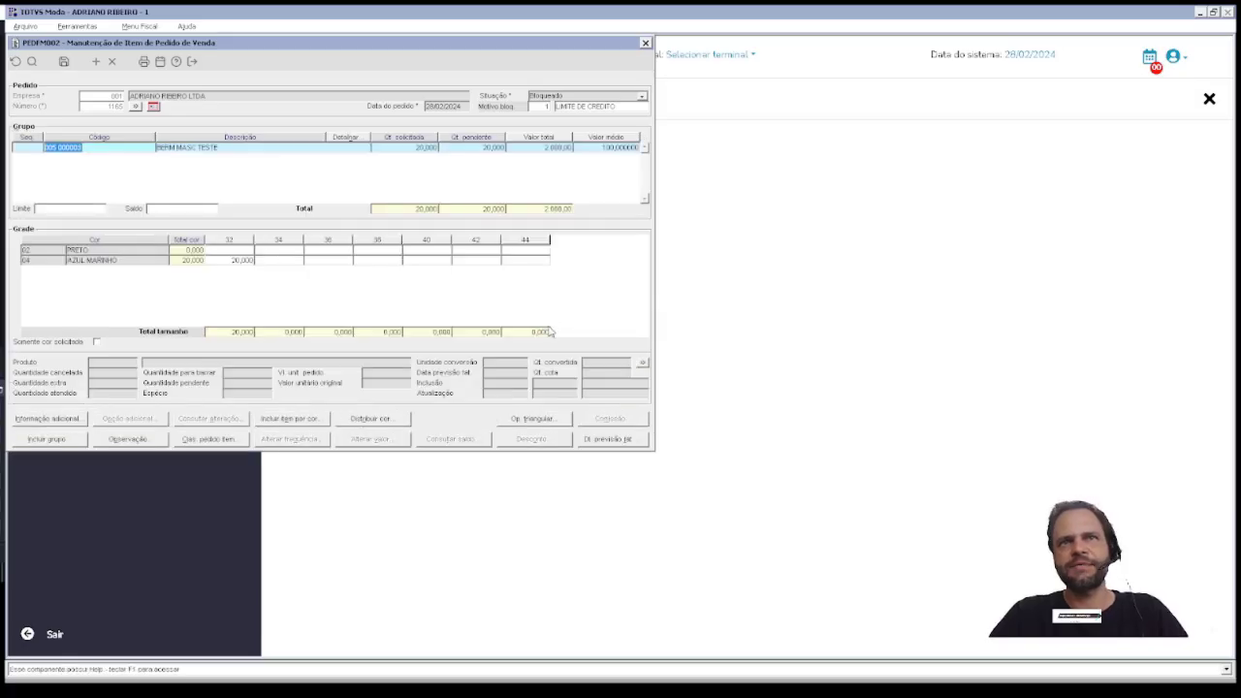
key(Escape)
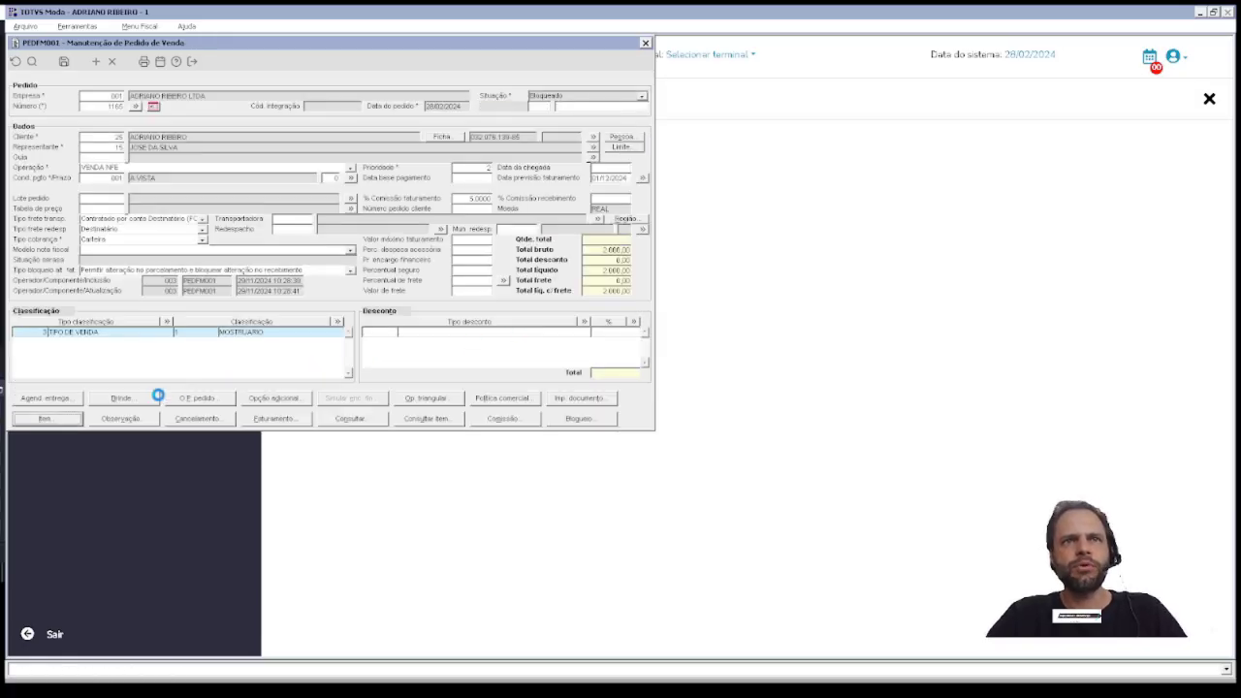
- Remove the BERM MASC TESTE item from the order and include its group again using the copied product code
click(55, 420)
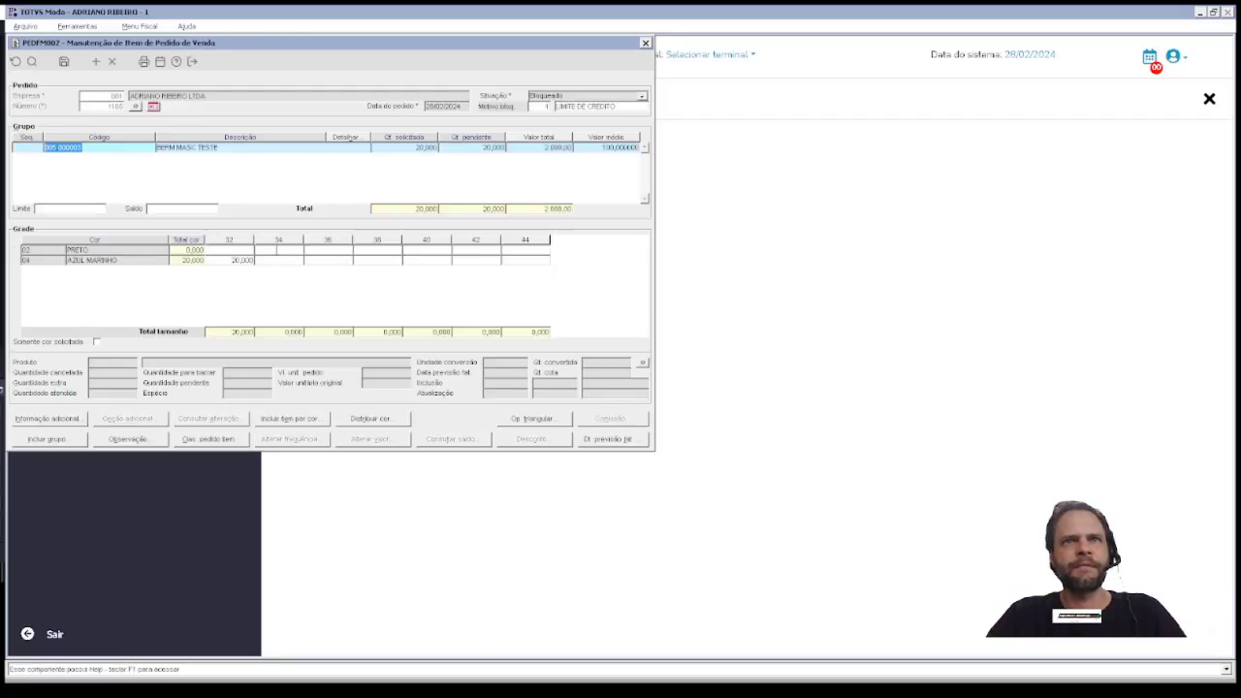
key(F6)
key(Return)
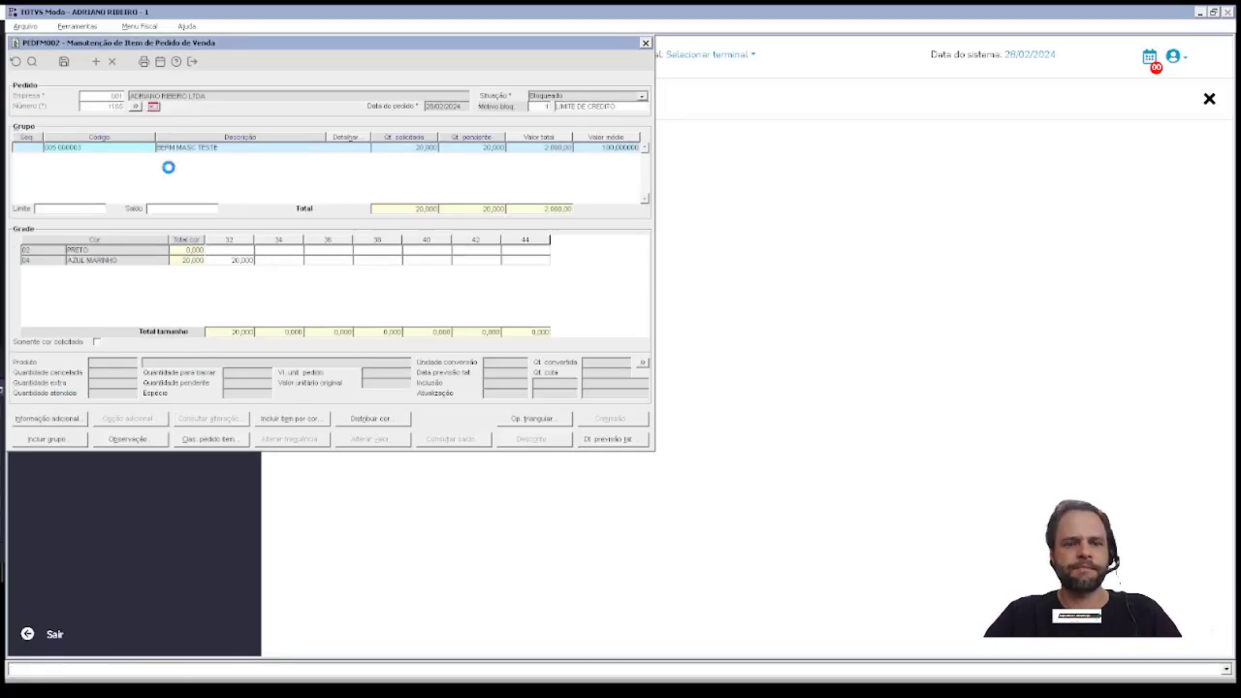
click(40, 440)
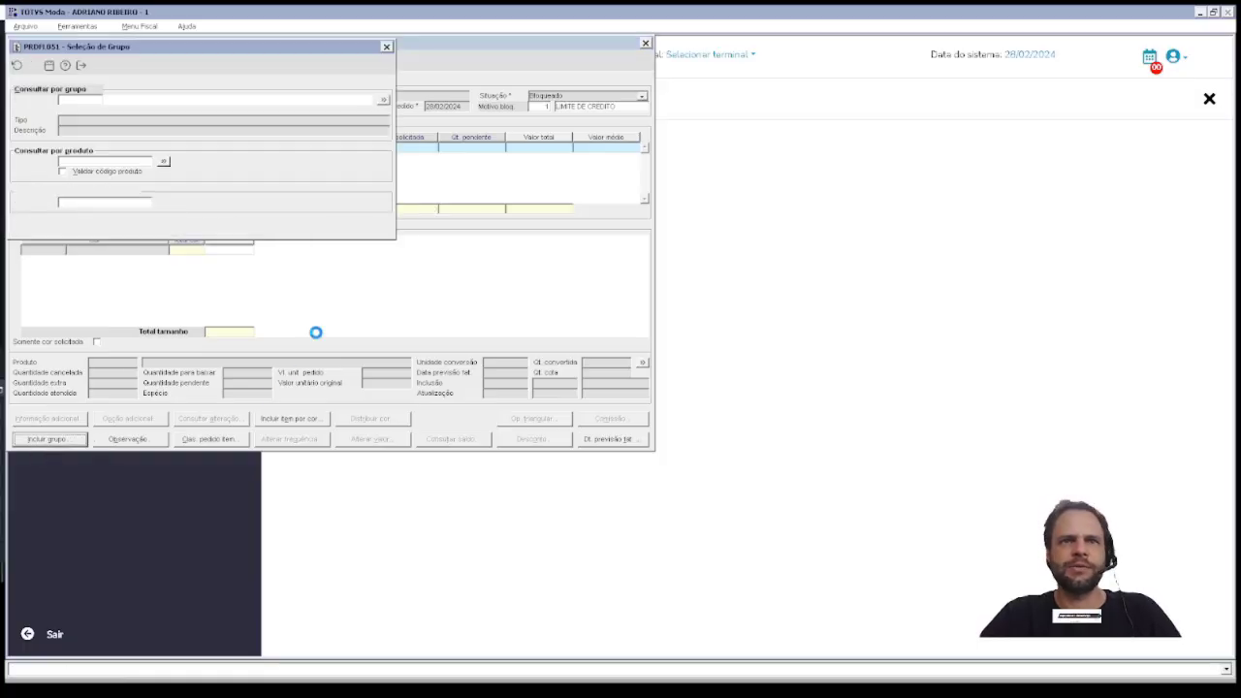
click(64, 163)
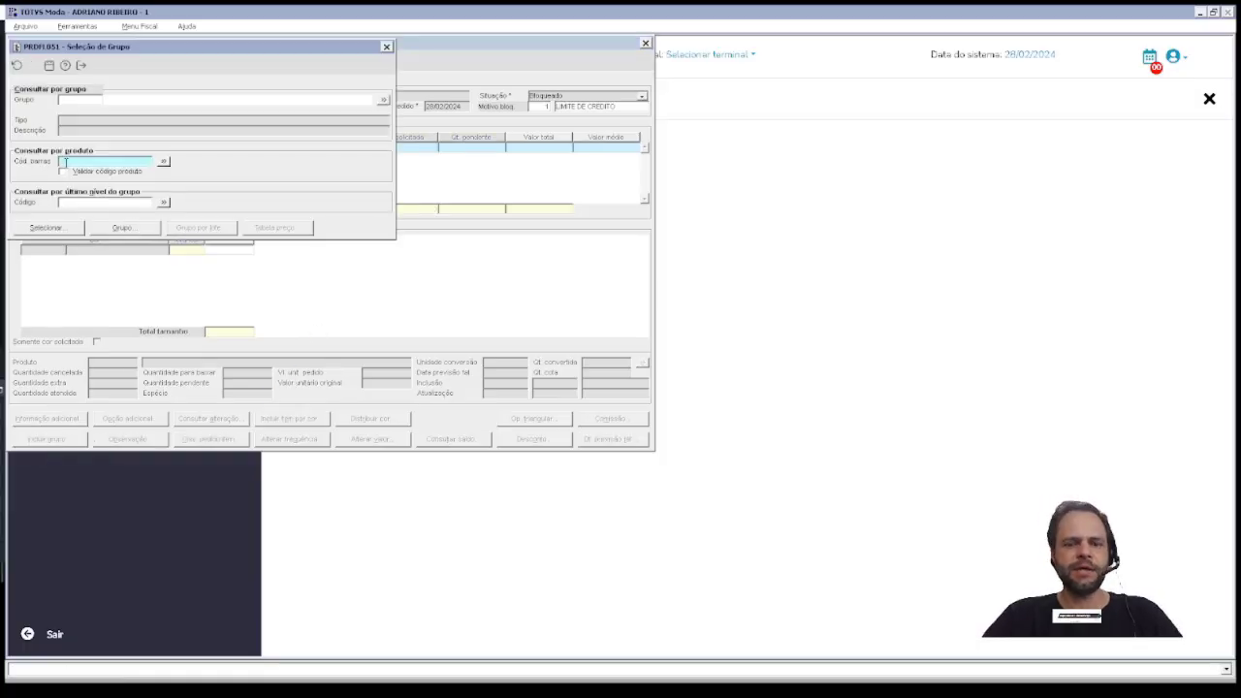
key(ctrl+v)
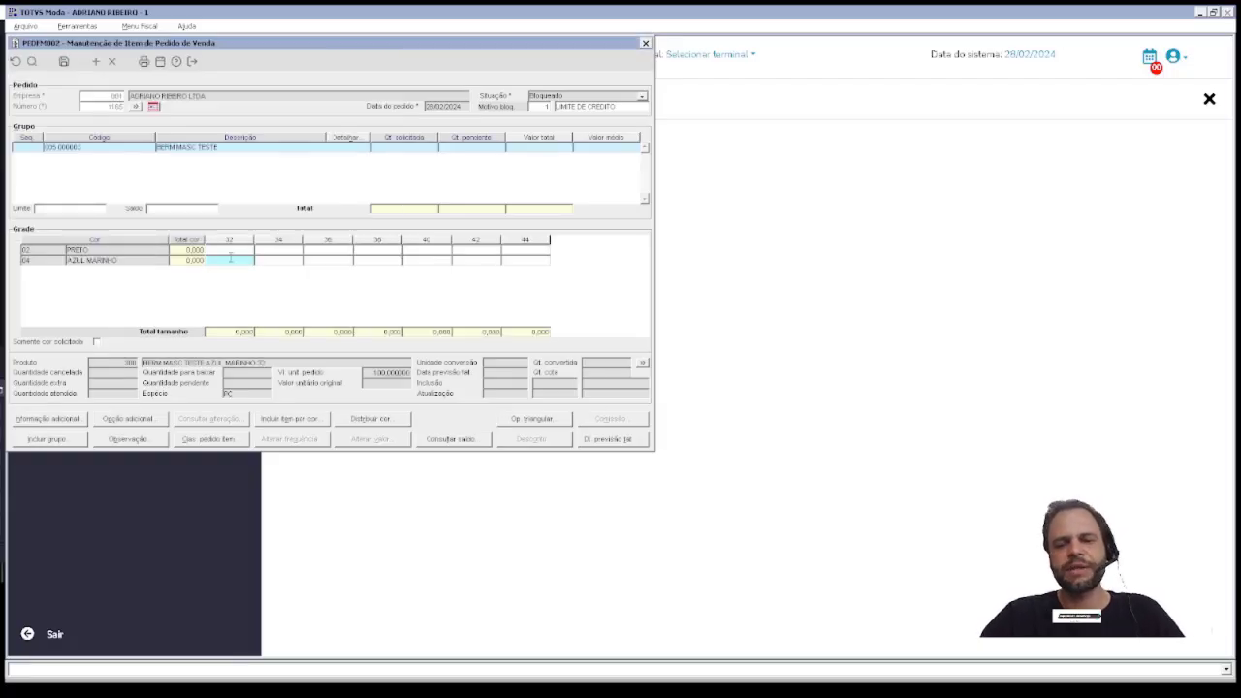
- Try to order a quantity of 1 for AZUL MARINHO in size 32
text(1)
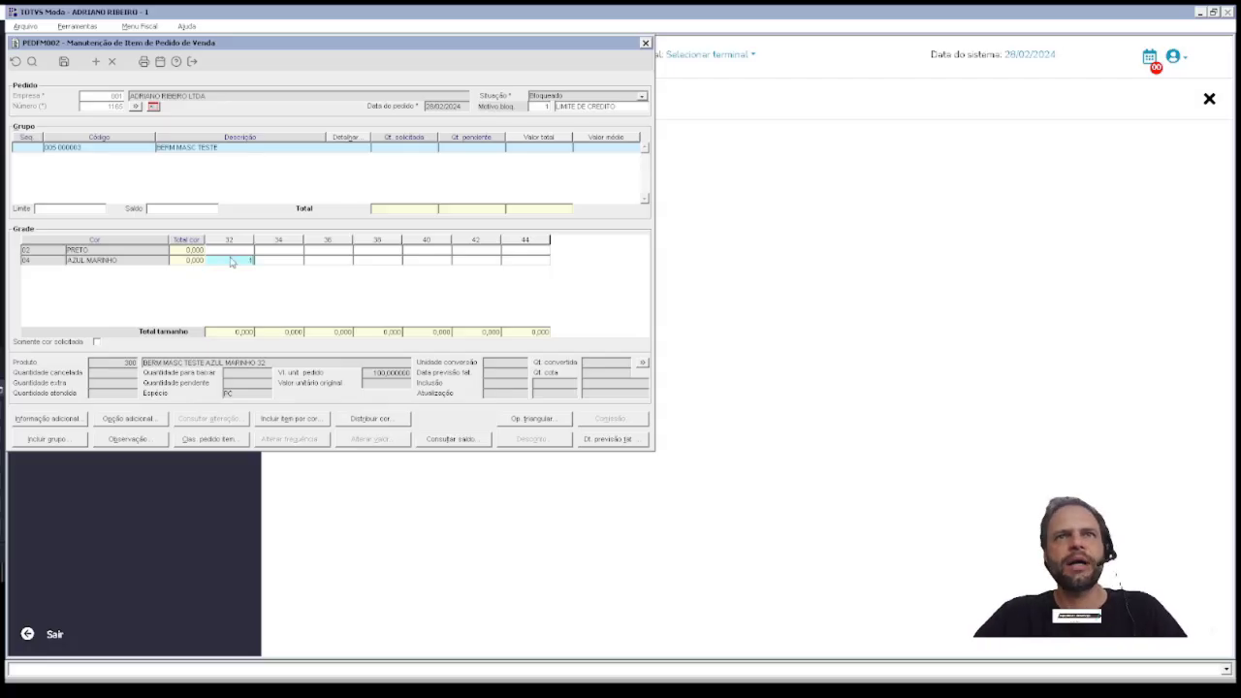
key(Return)
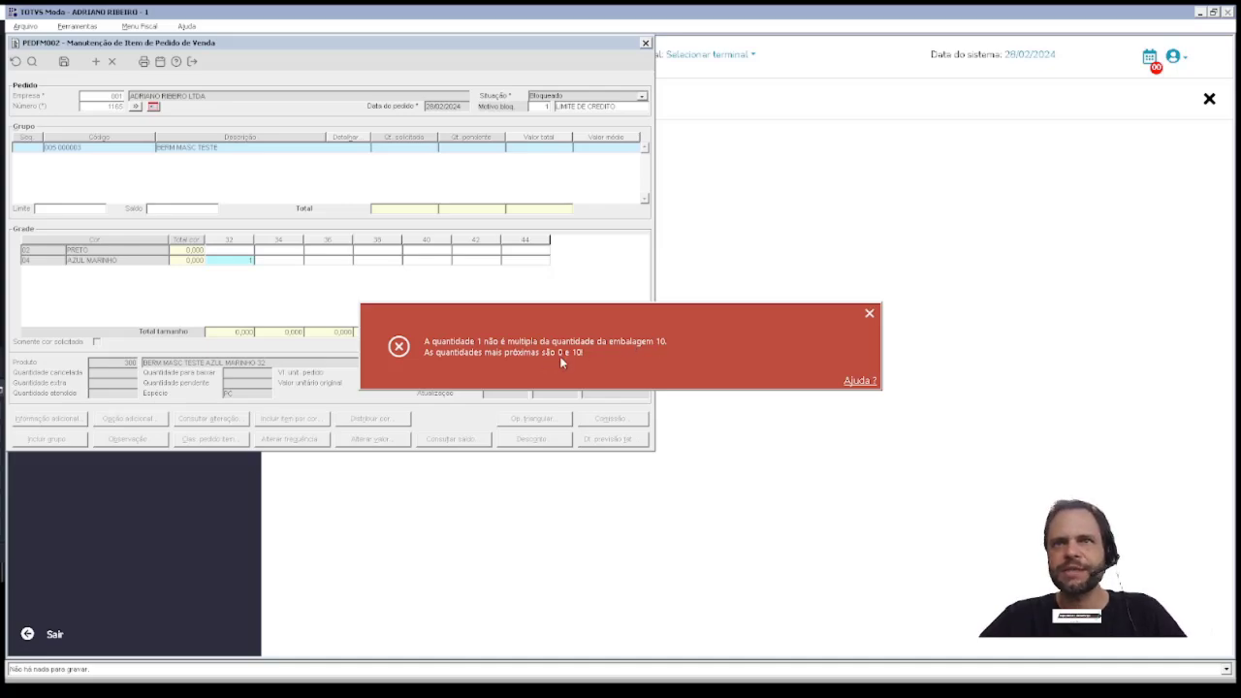
click(868, 313)
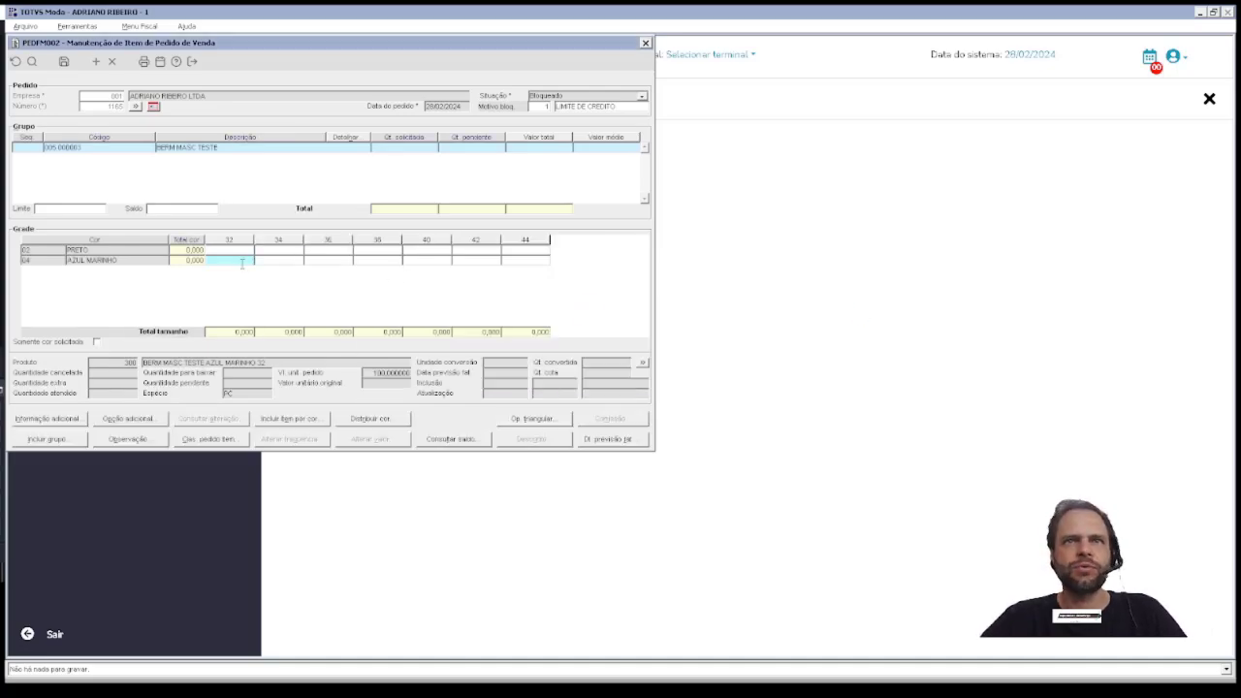
- Order a quantity of 20 for AZUL MARINHO in size 32 and confirm the item price
text(20)
key(Return)
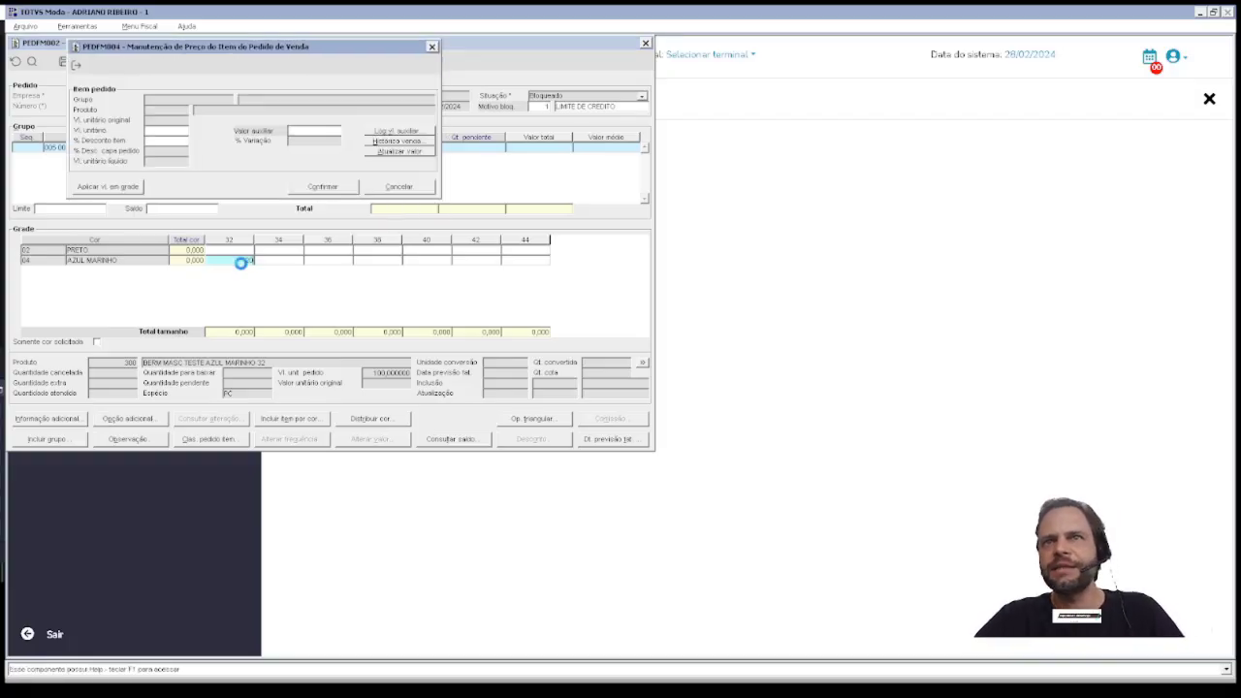
click(356, 185)
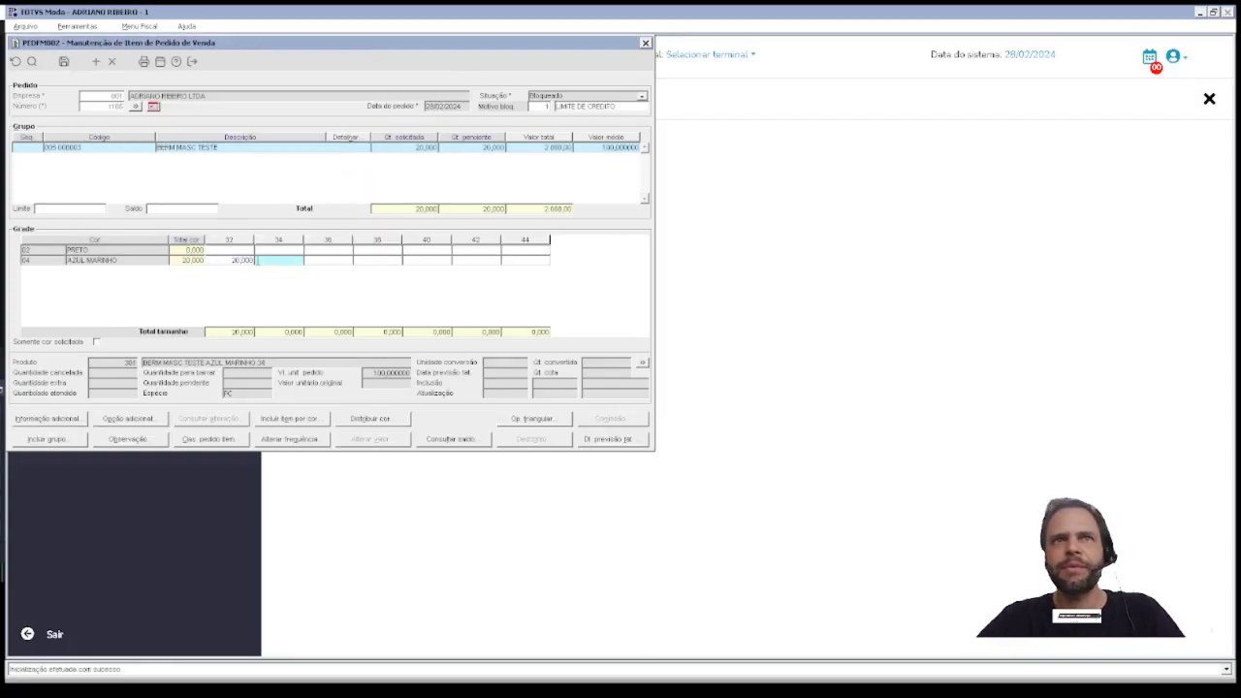
- Try to change the AZUL MARINHO size 32 quantity to 33
click(230, 260)
double_click(233, 260)
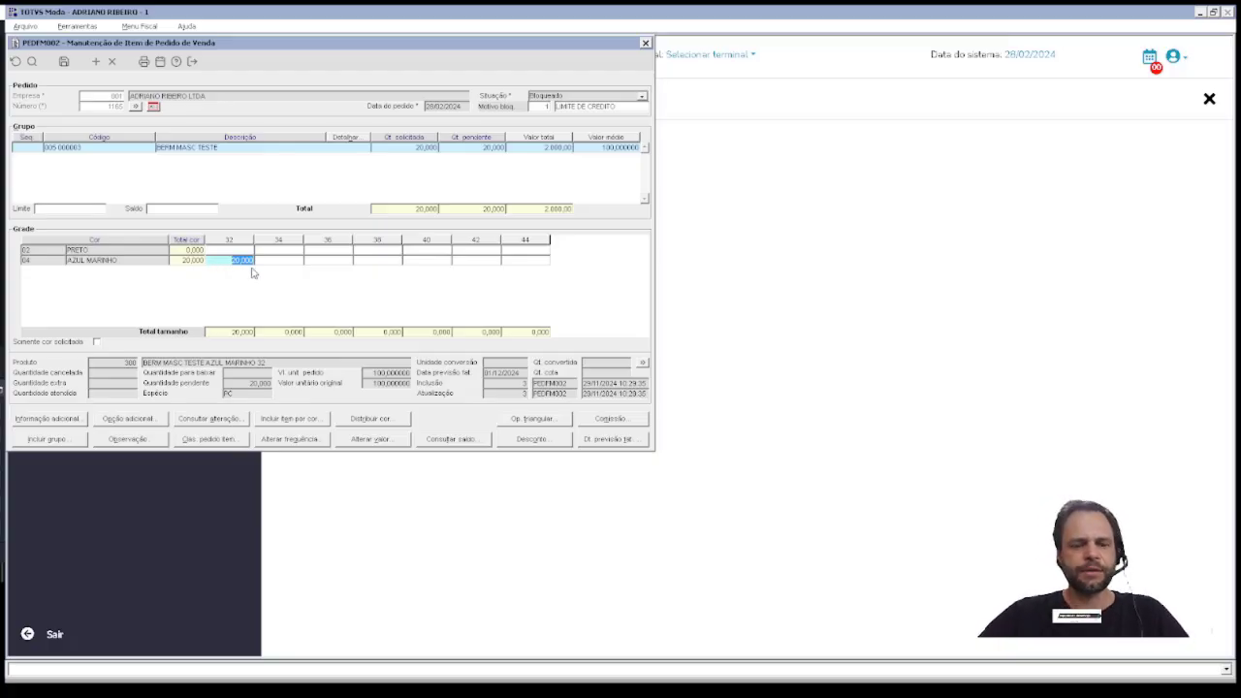
text(33)
key(Return)
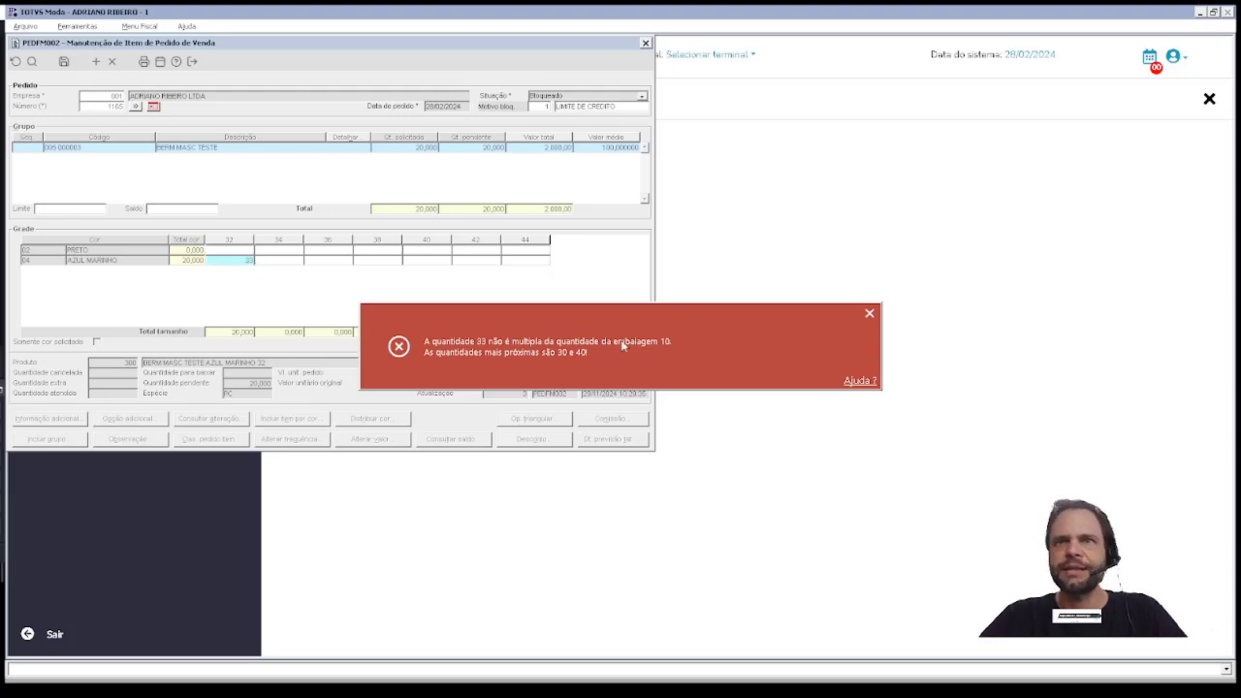
click(870, 314)
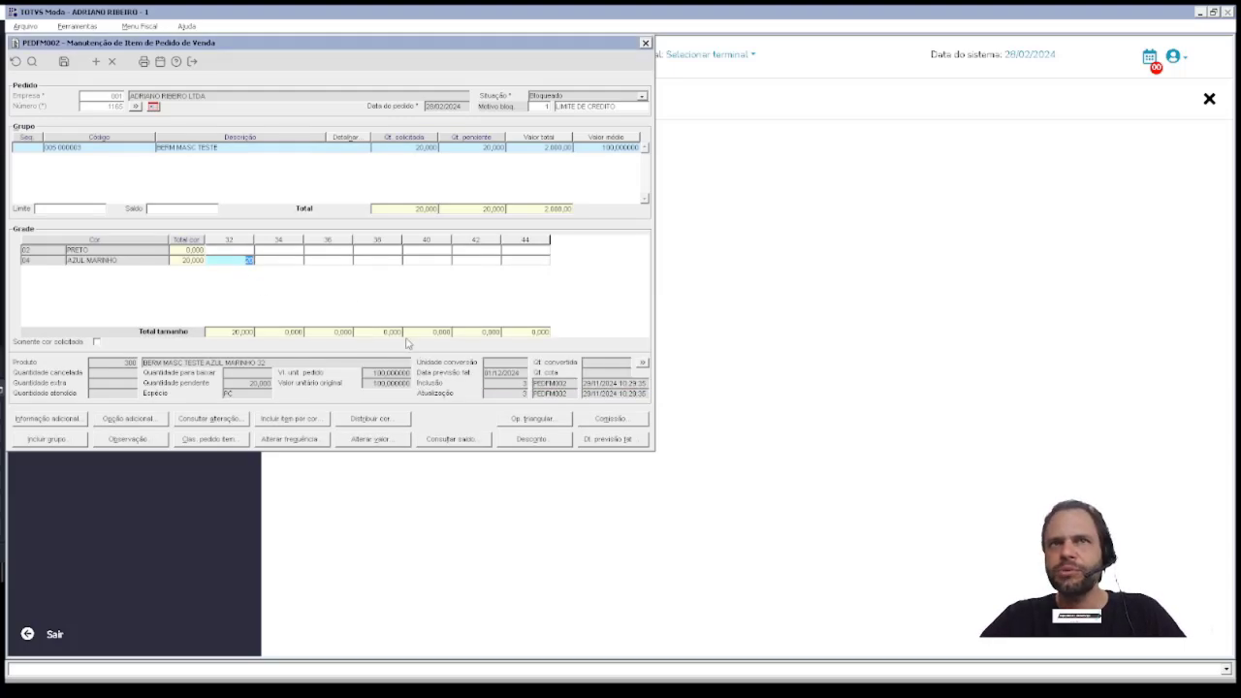
- Leave the order items, open component ADMFL034 and list the company parameters matching the description *EMBALAGEM*
key(Escape)
key(Return)
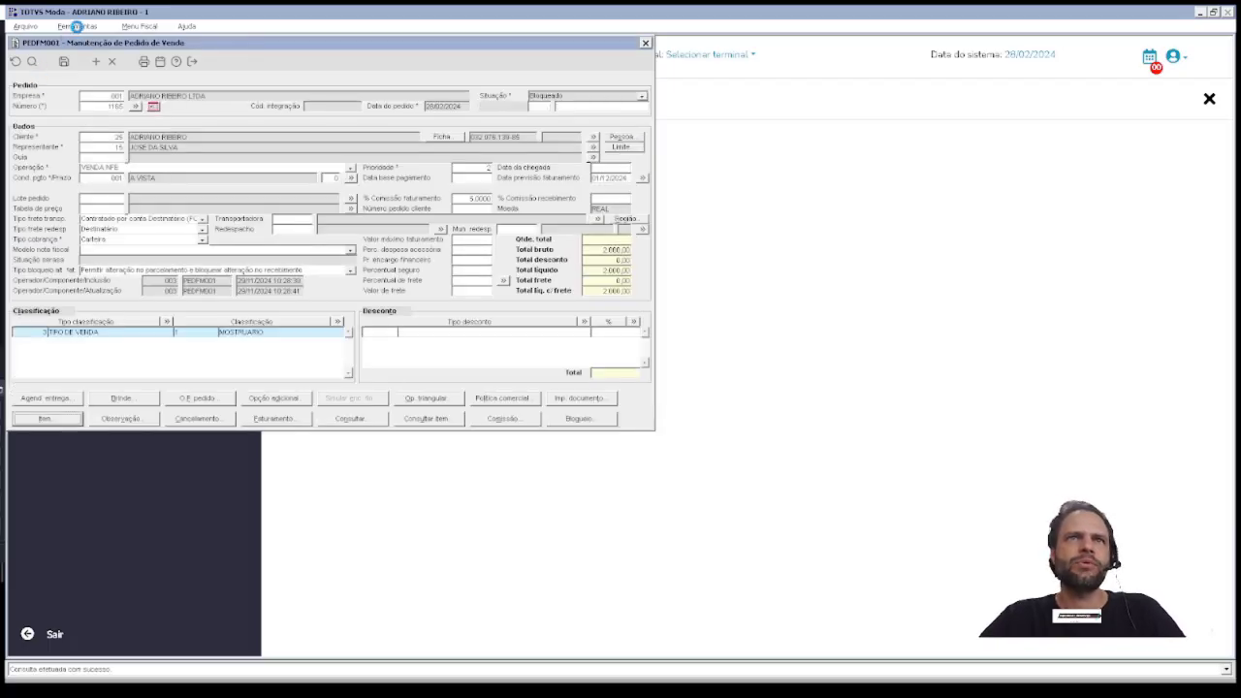
click(78, 27)
click(90, 55)
text(ADMFL034)
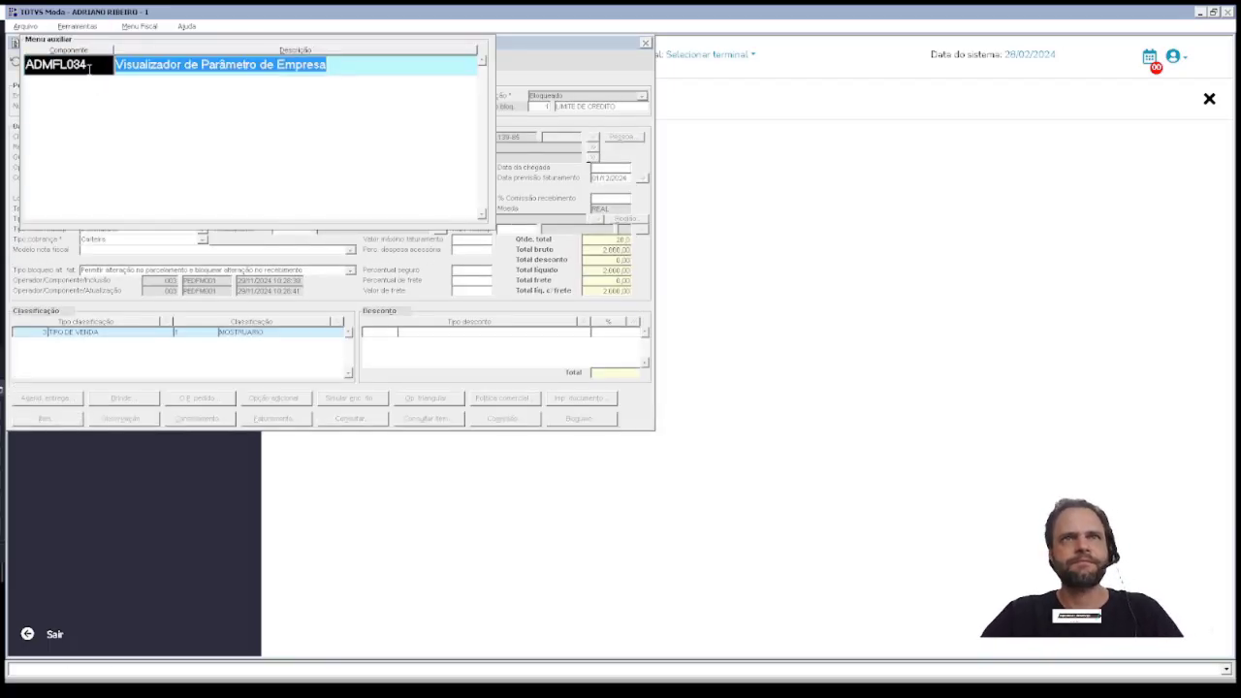
key(Return)
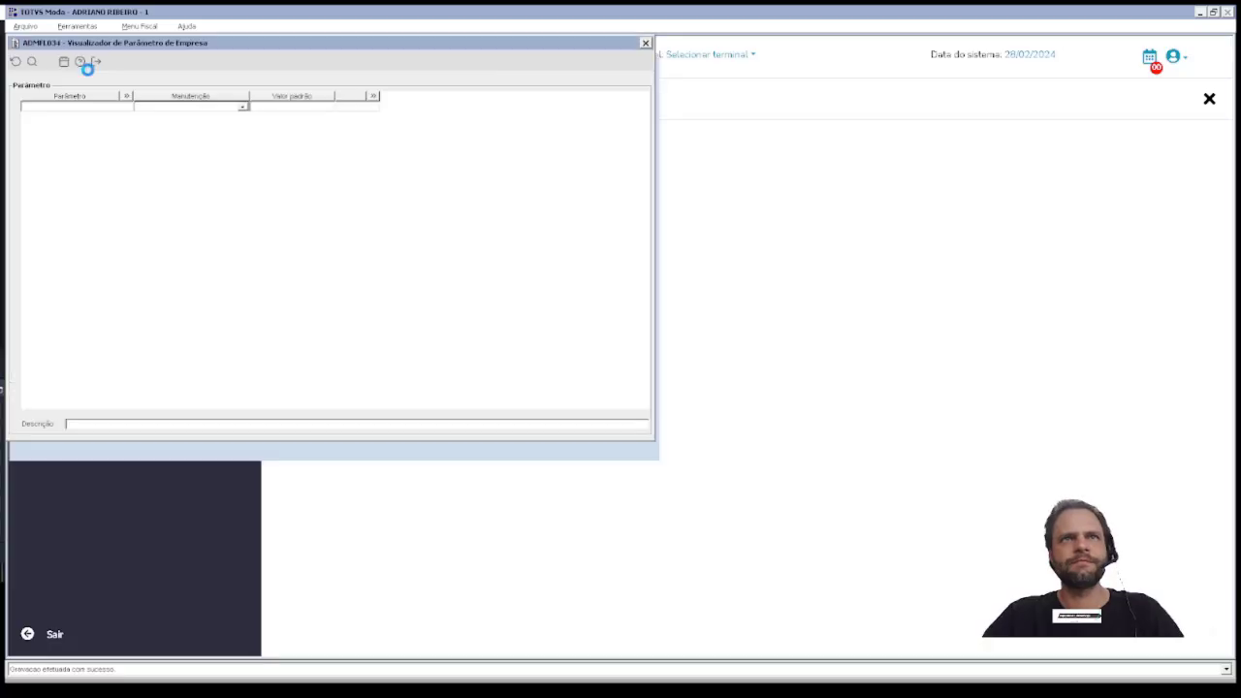
click(154, 425)
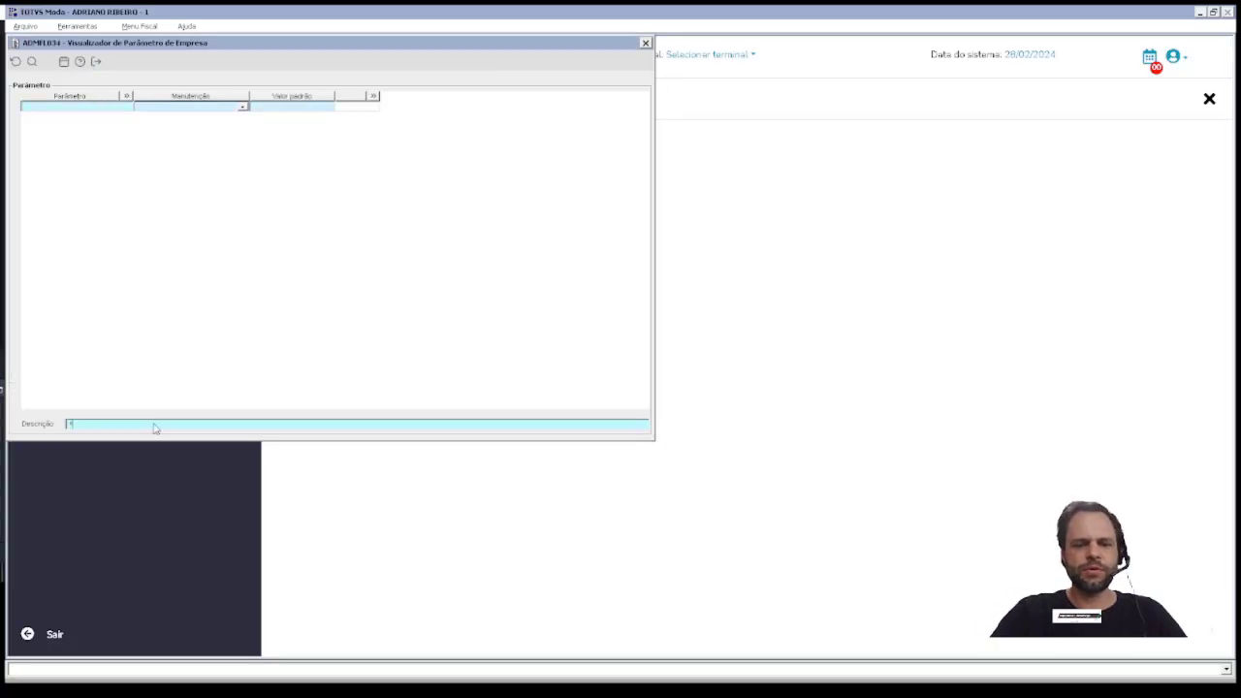
text(*ENBALAGEM*)
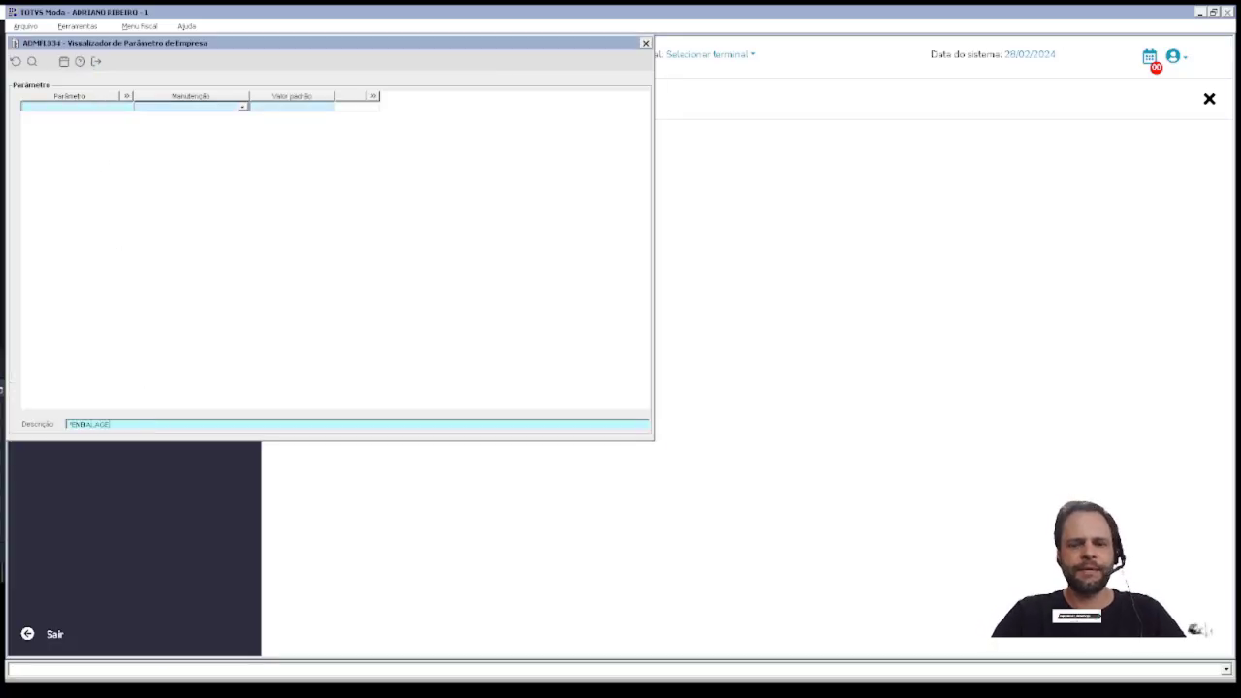
key(Return)
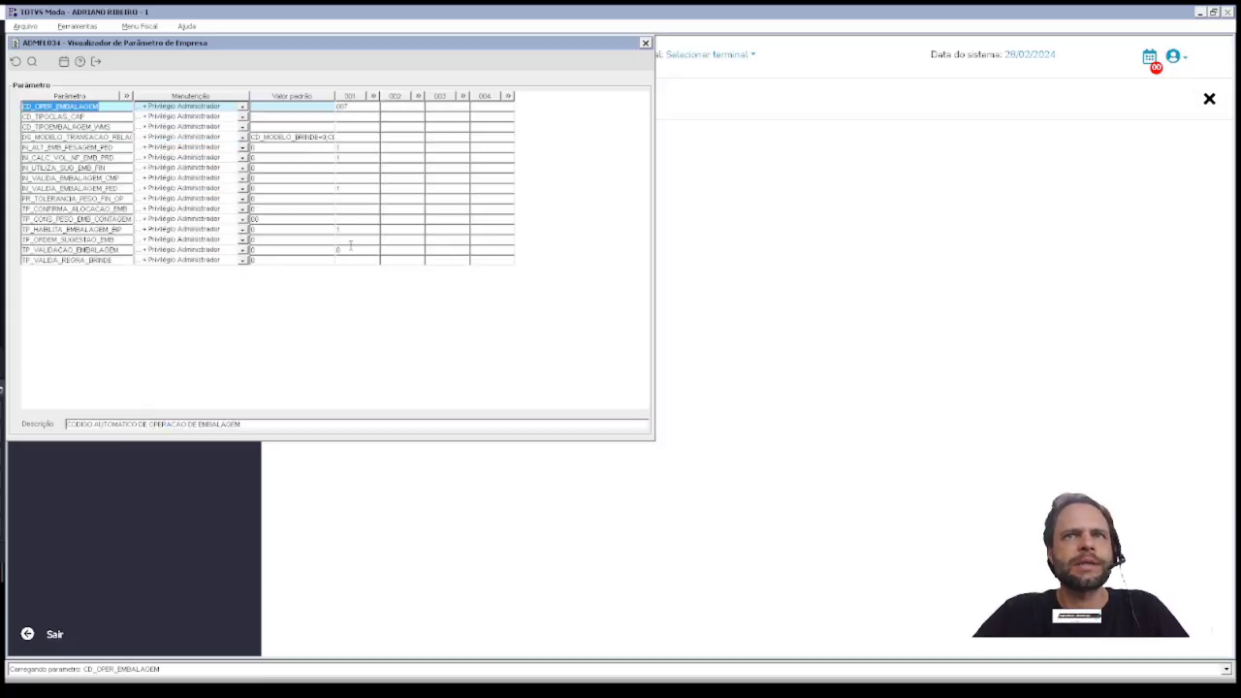
- Set parameter TP_VALIDACAO_EMBALAGEM to 1 for company 001, save it and close the parameter windows
click(347, 250)
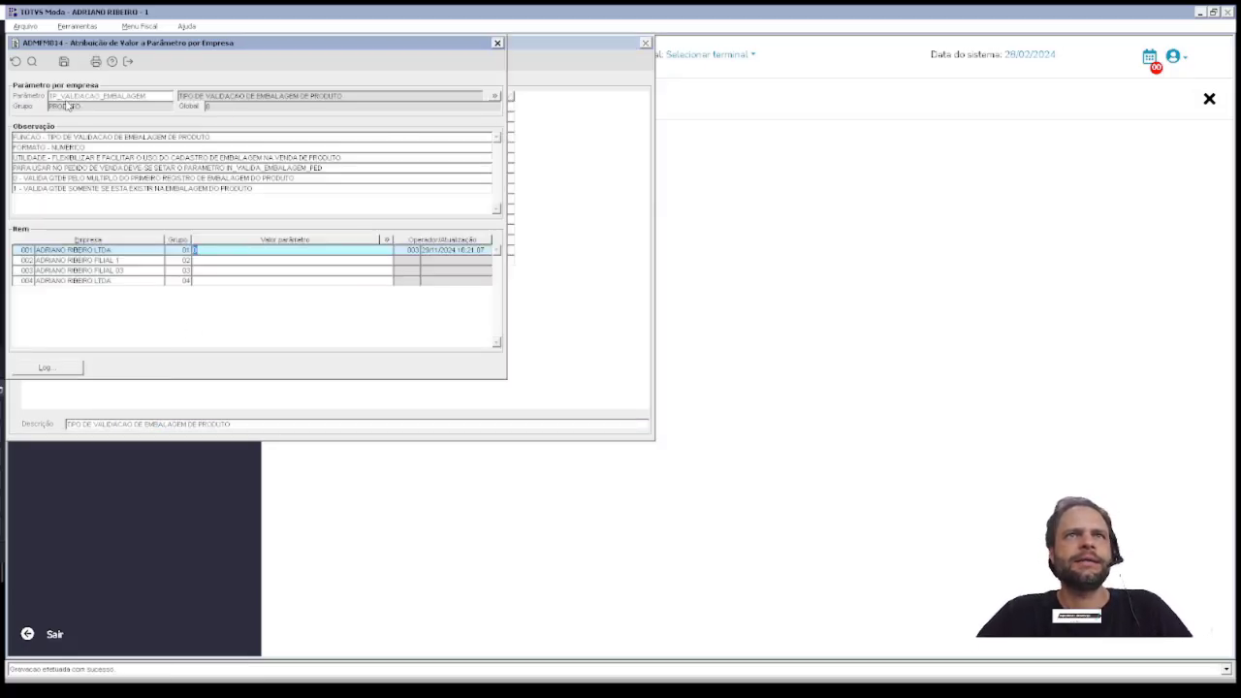
drag(32, 169, 345, 175)
click(334, 179)
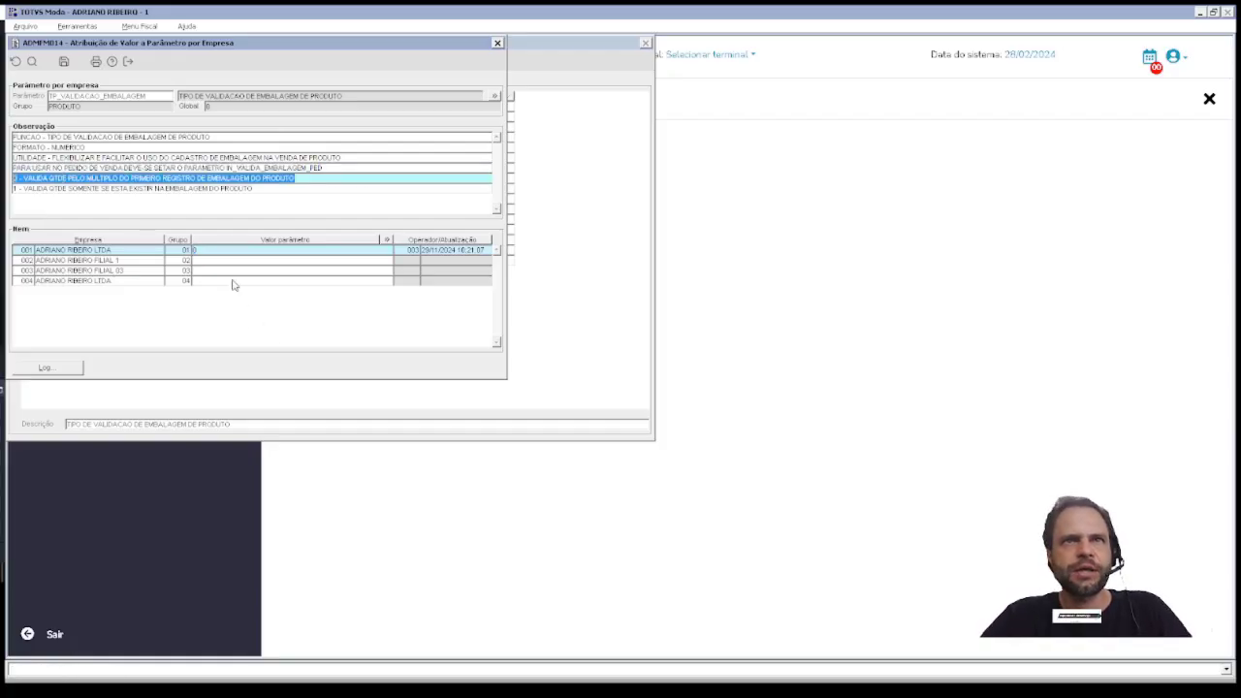
drag(211, 251, 188, 251)
text(1)
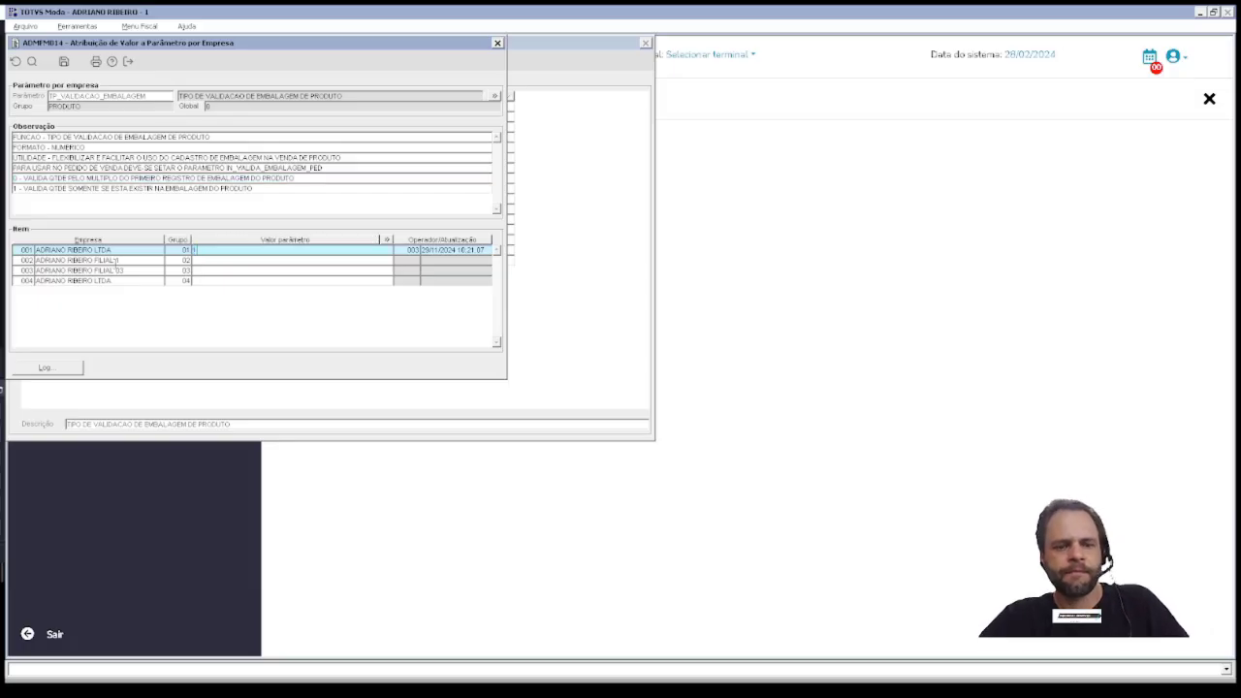
key(F4)
key(Escape)
key(Escape)
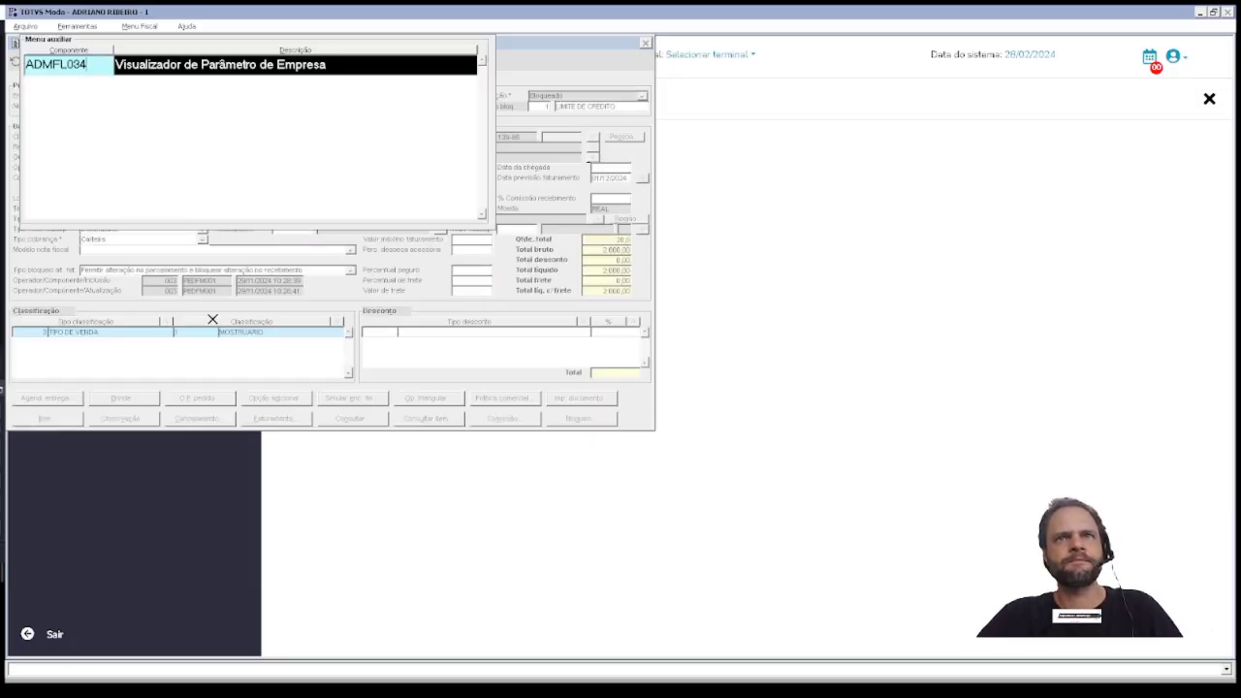
- Return to the order items, leaving the barcode entry, and remove the BERM MASC TESTE item
click(38, 419)
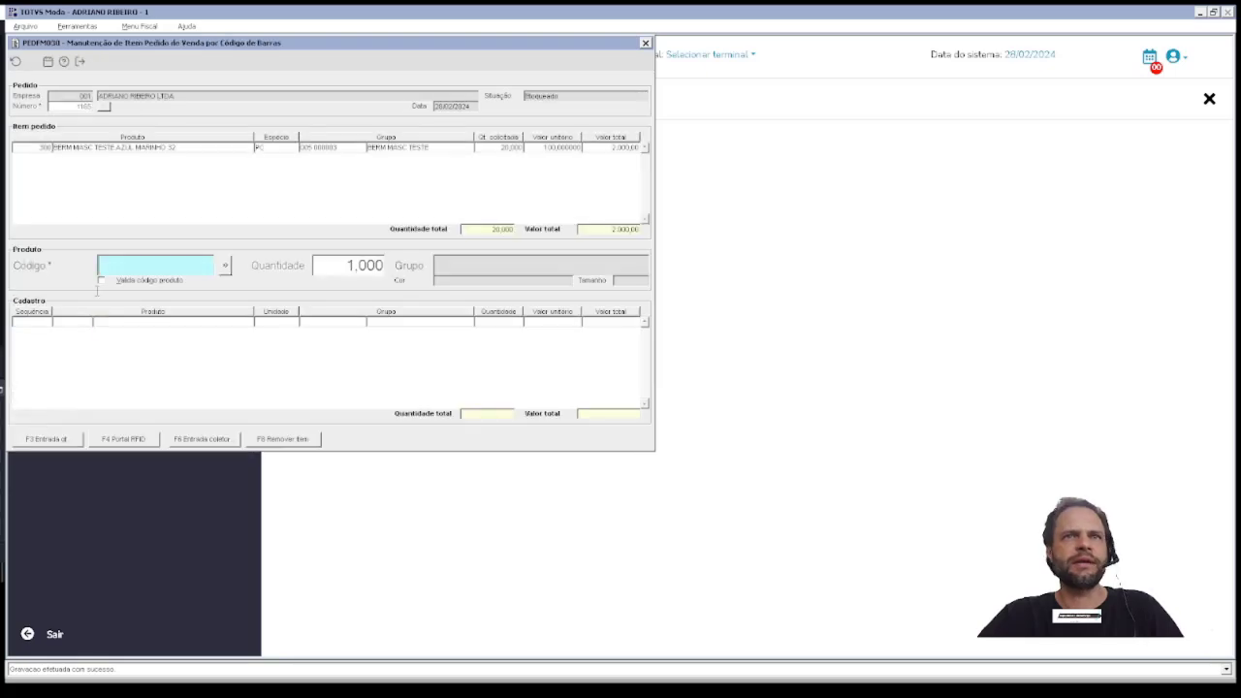
key(Escape)
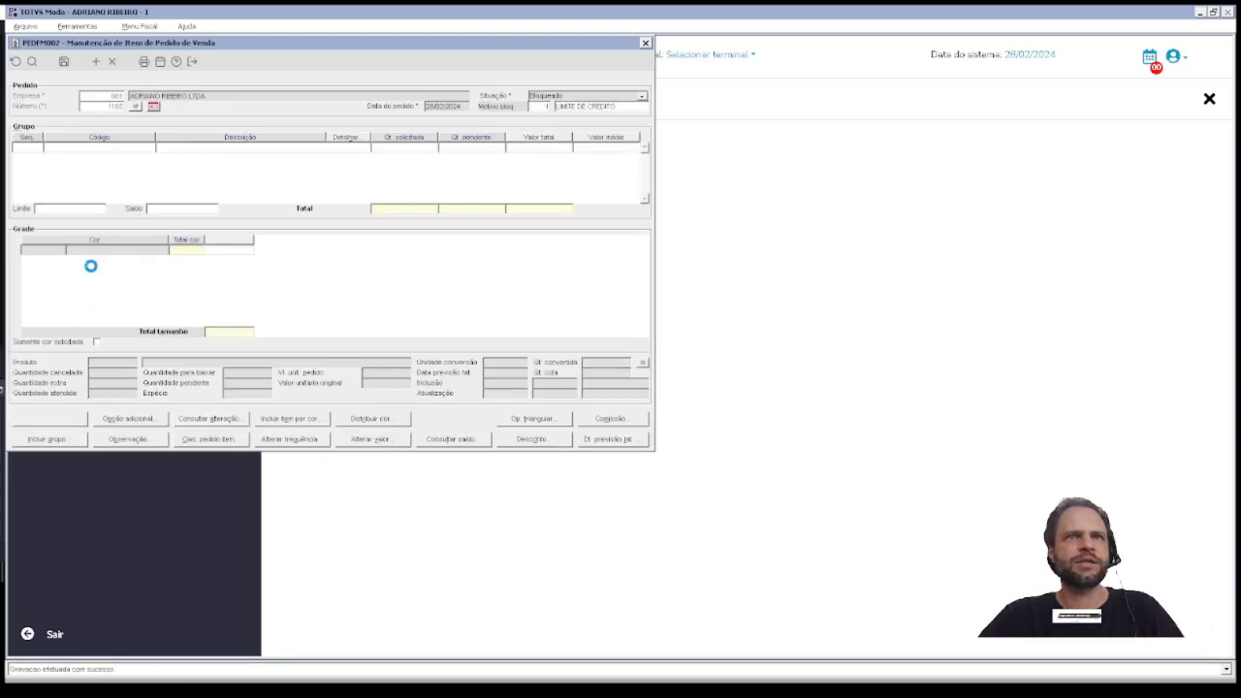
key(F4)
key(Return)
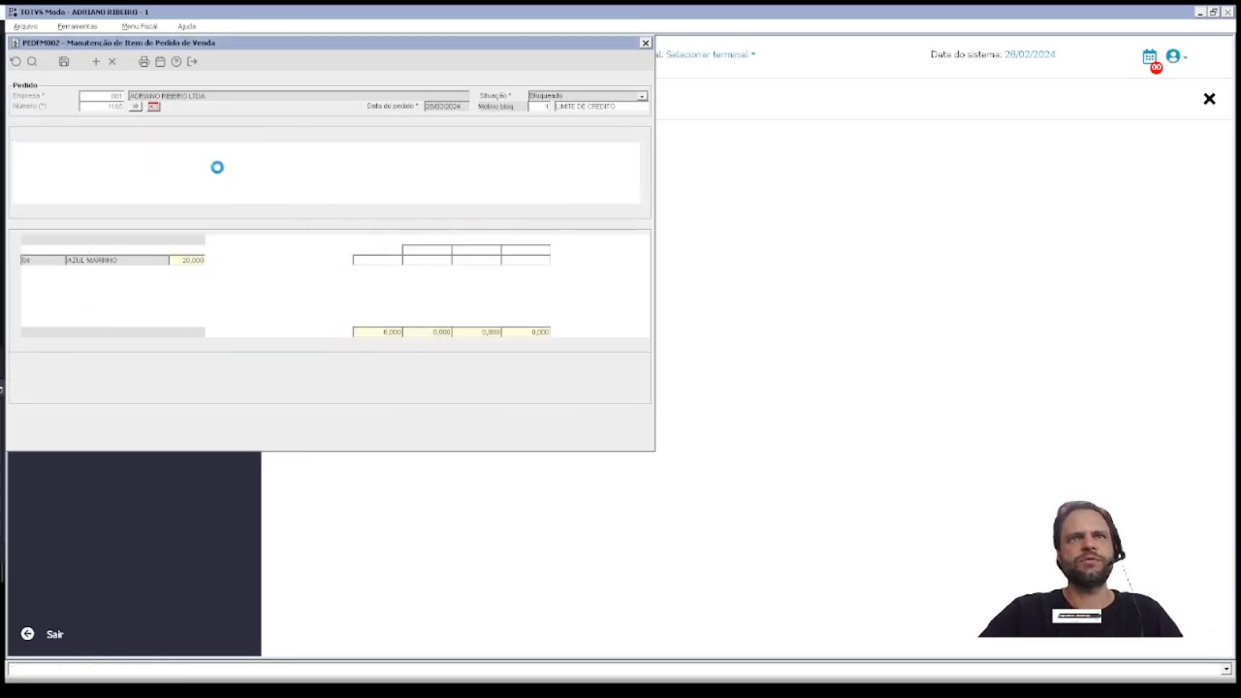
- Include the BERM MASC TESTE group again with product code 300 and try a quantity of 1 for AZUL MARINHO size 32
click(46, 439)
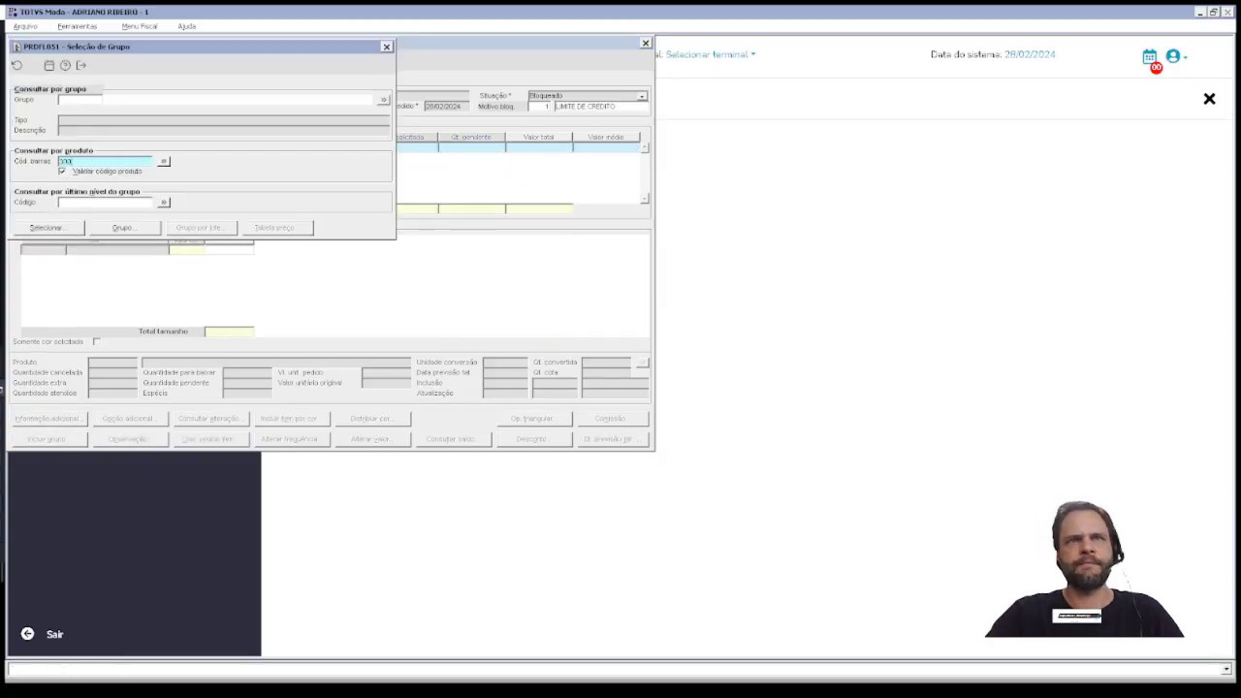
key(Return)
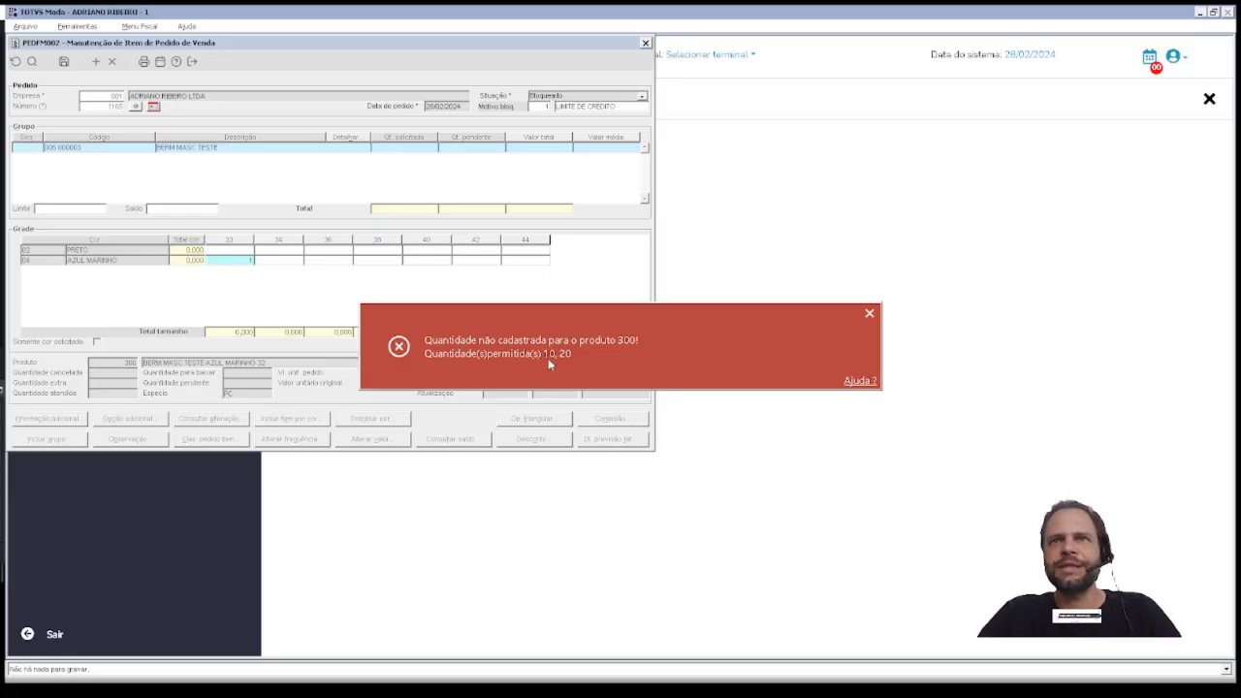
click(870, 316)
- Open component ADMFL034 from the order items and list the packaging parameters by description
key(F3)
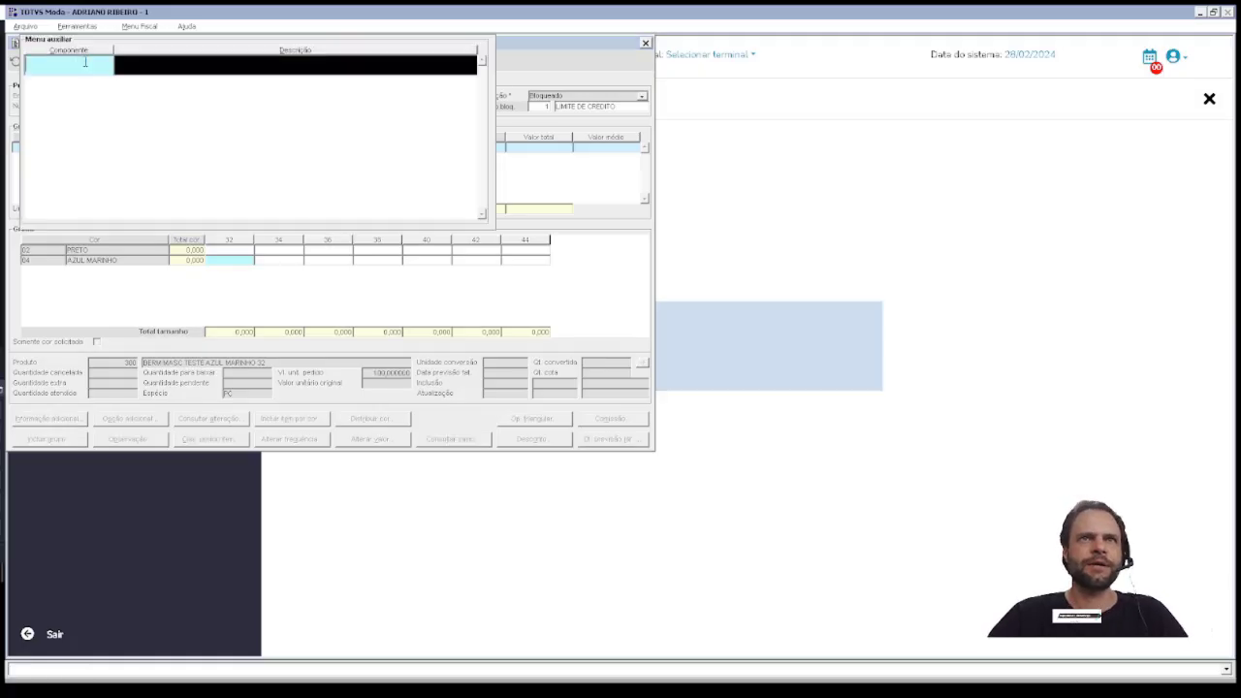
text(ADMFL034)
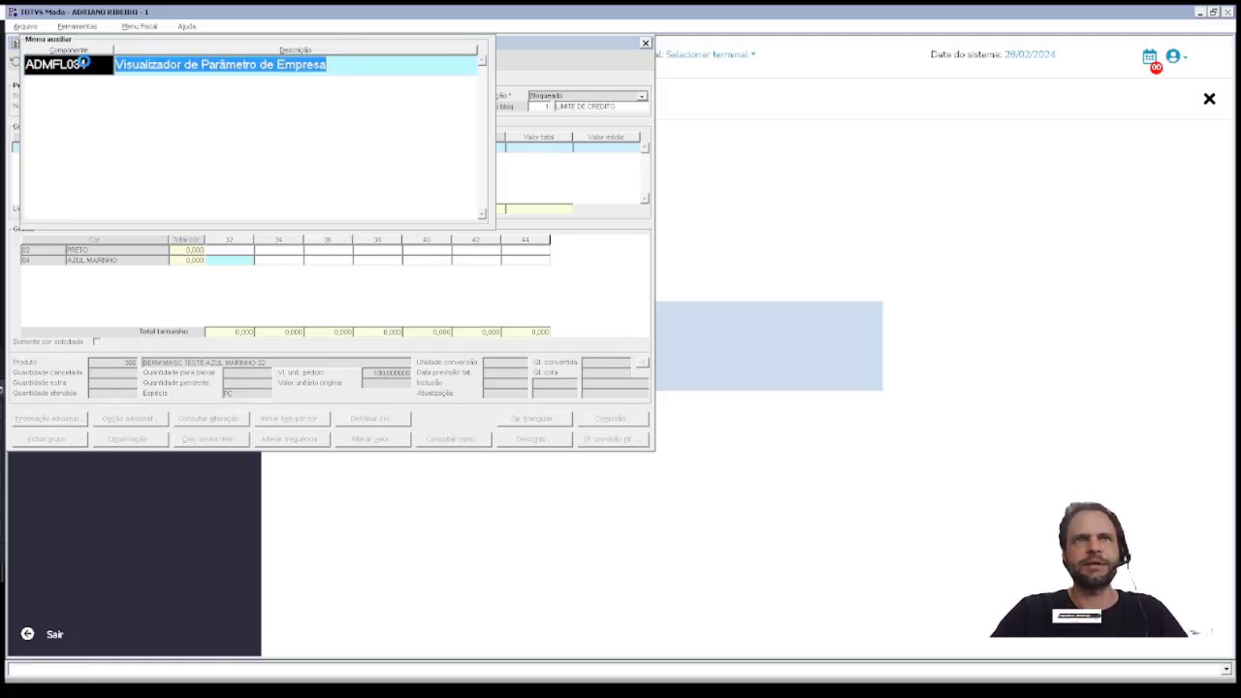
key(Return)
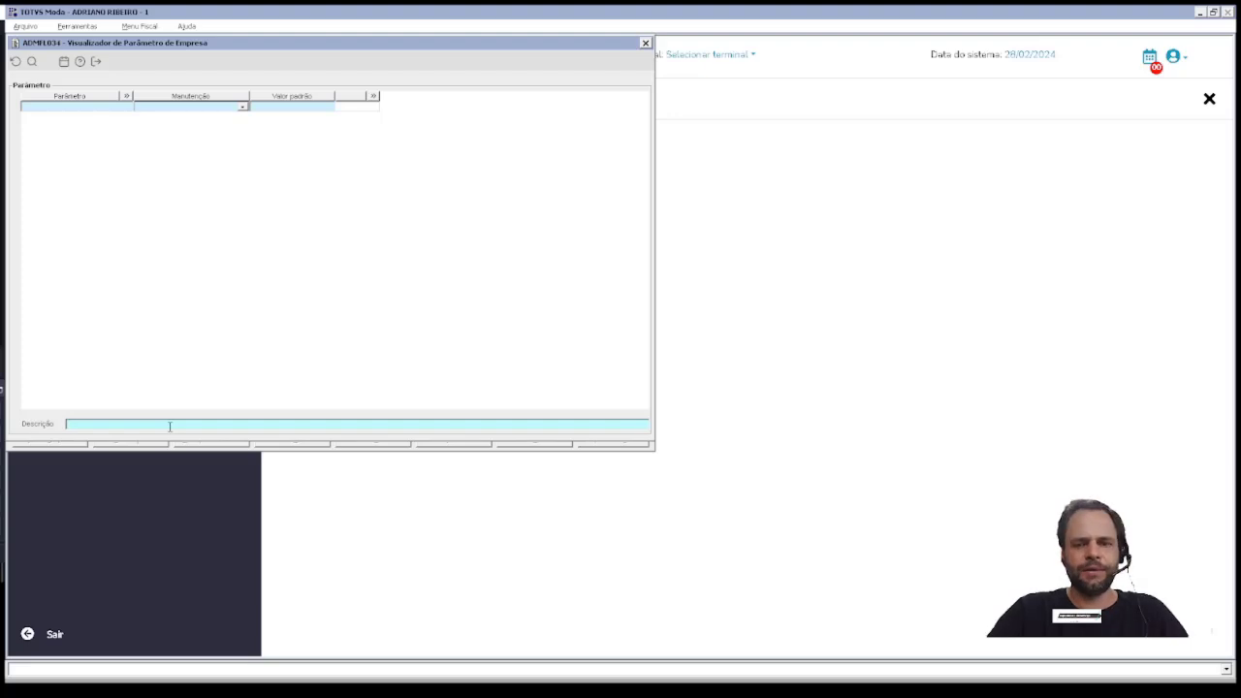
text(*EMBALA)
key(Return)
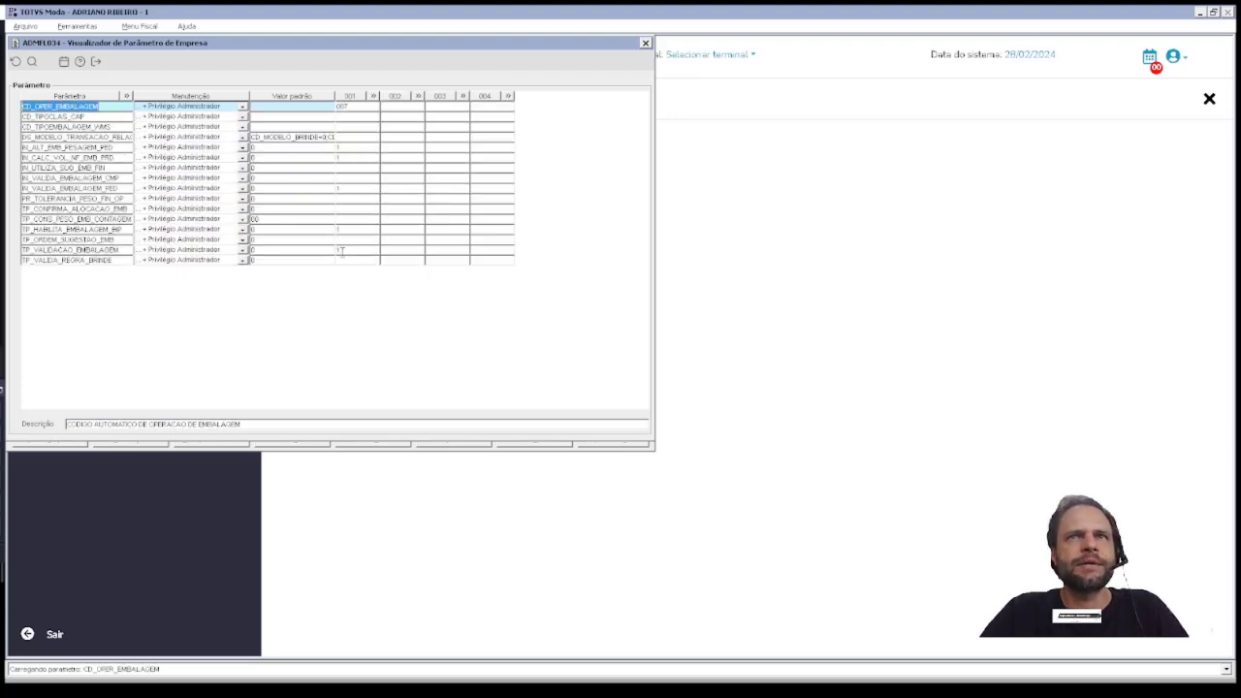
- Open parameter TP_VALIDACAO_EMBALAGEM for company 001 and examine the descriptions of options 0 and 1
double_click(344, 250)
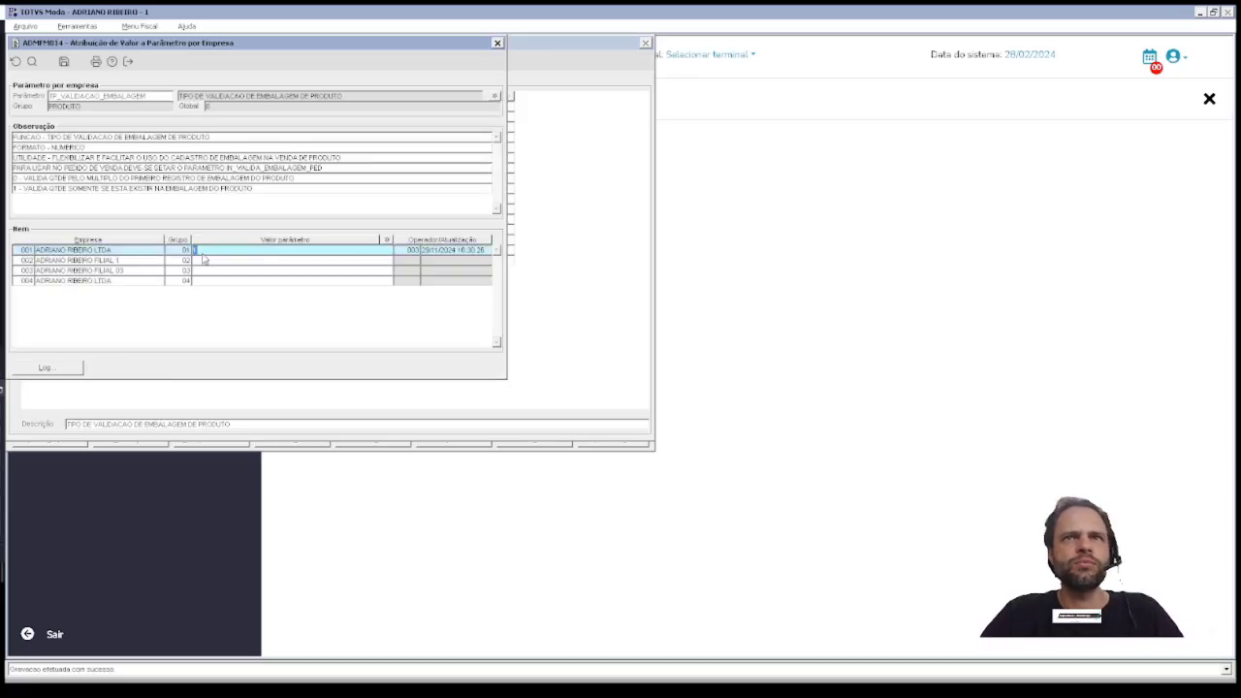
drag(35, 178, 273, 185)
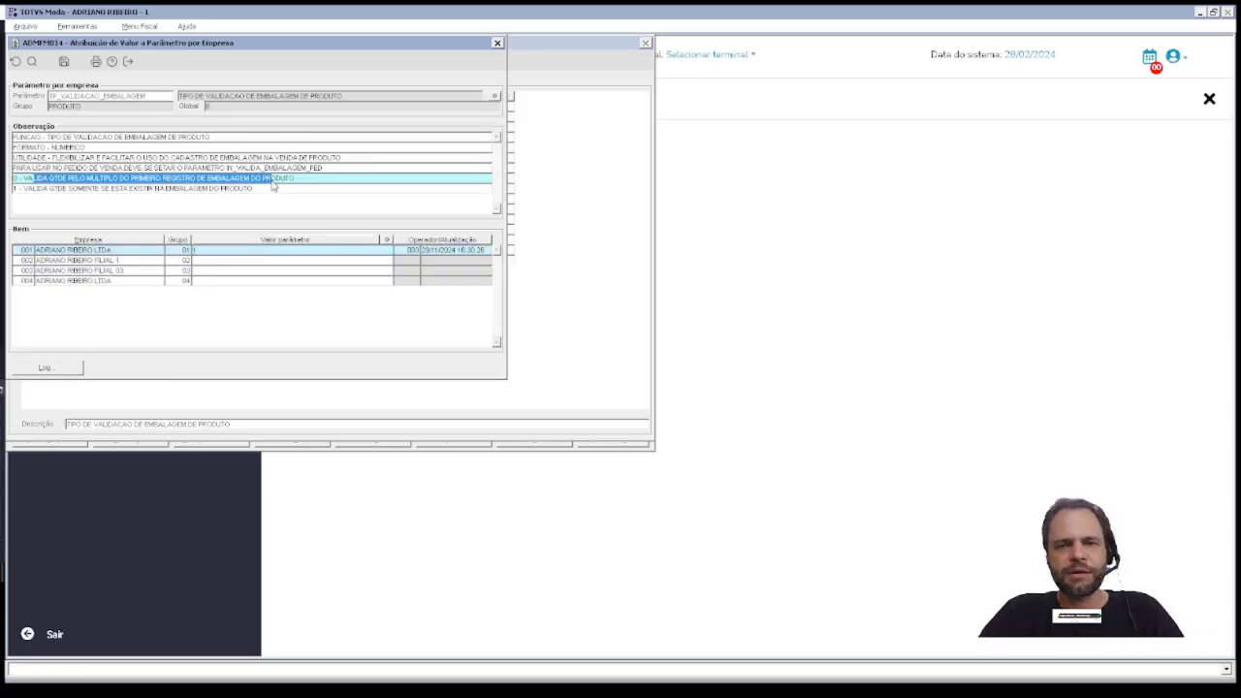
click(60, 189)
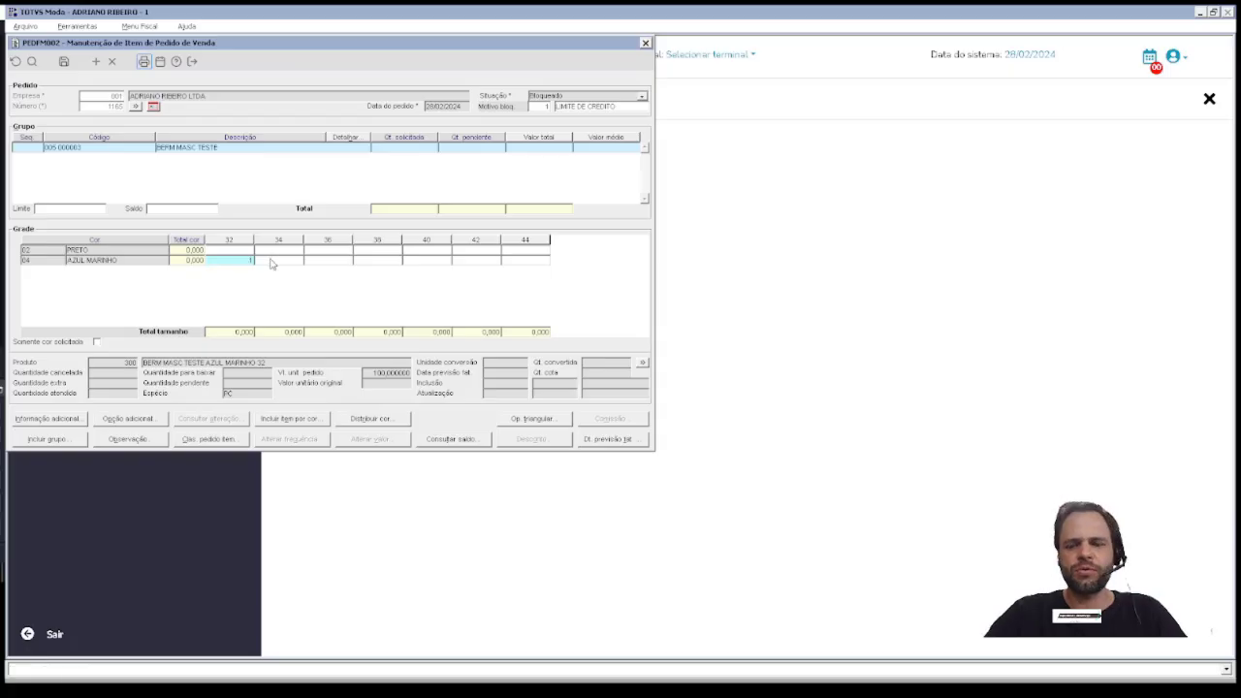
- Set AZUL MARINHO size 32 to a quantity of 10, confirming its price, and try changing the quantity to 11
text(0)
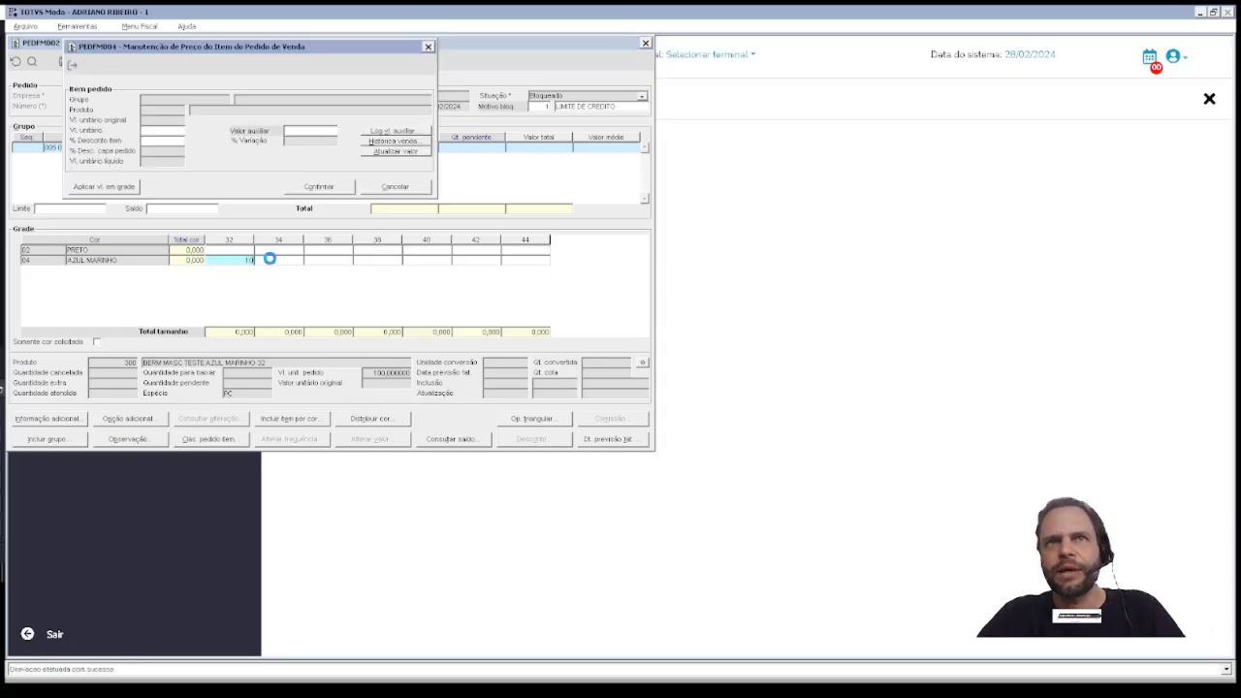
click(296, 187)
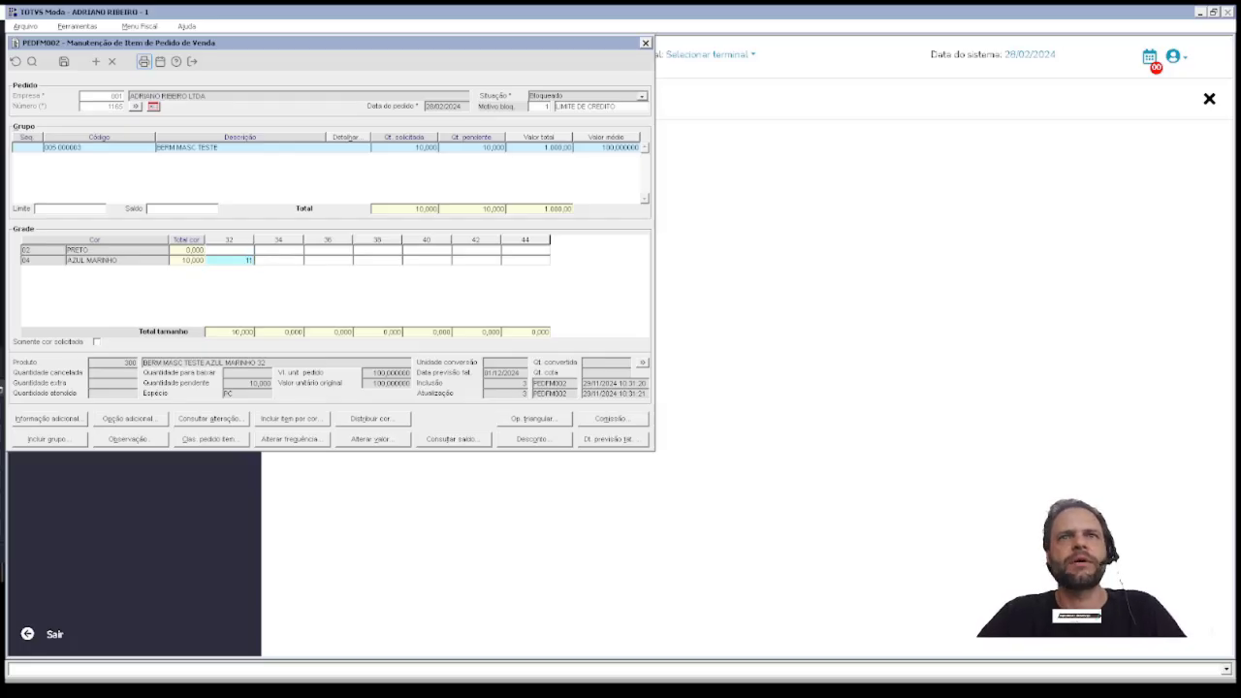
text(11)
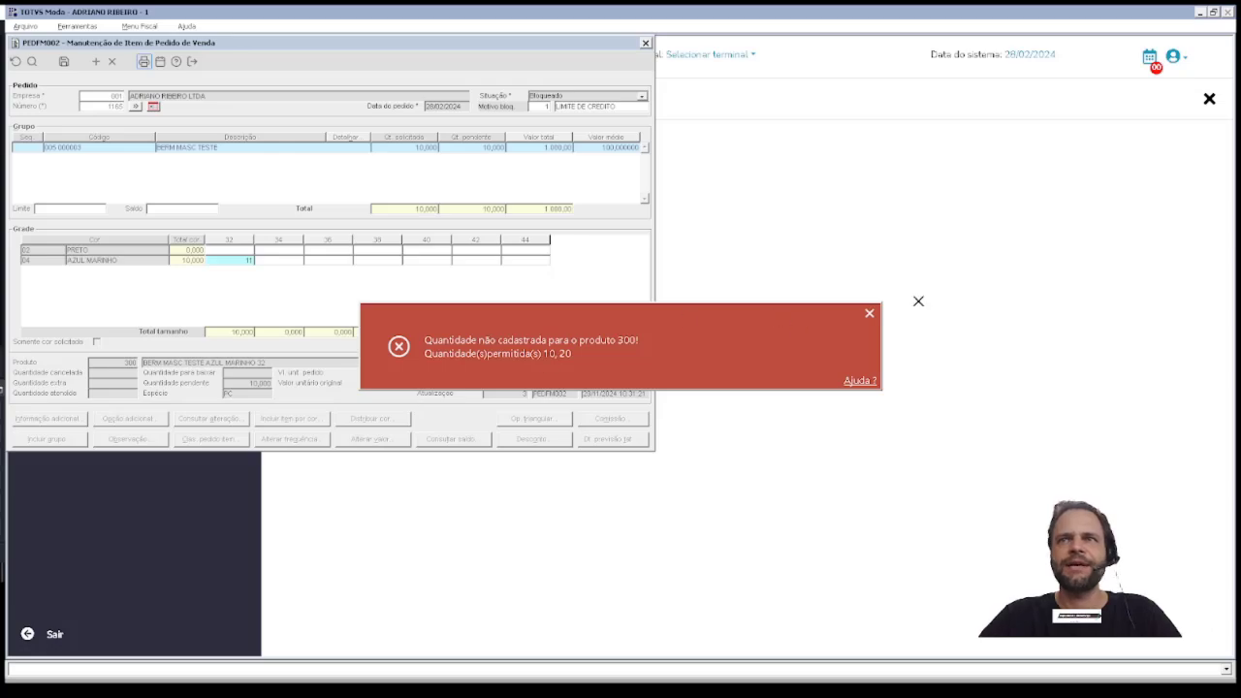
click(869, 315)
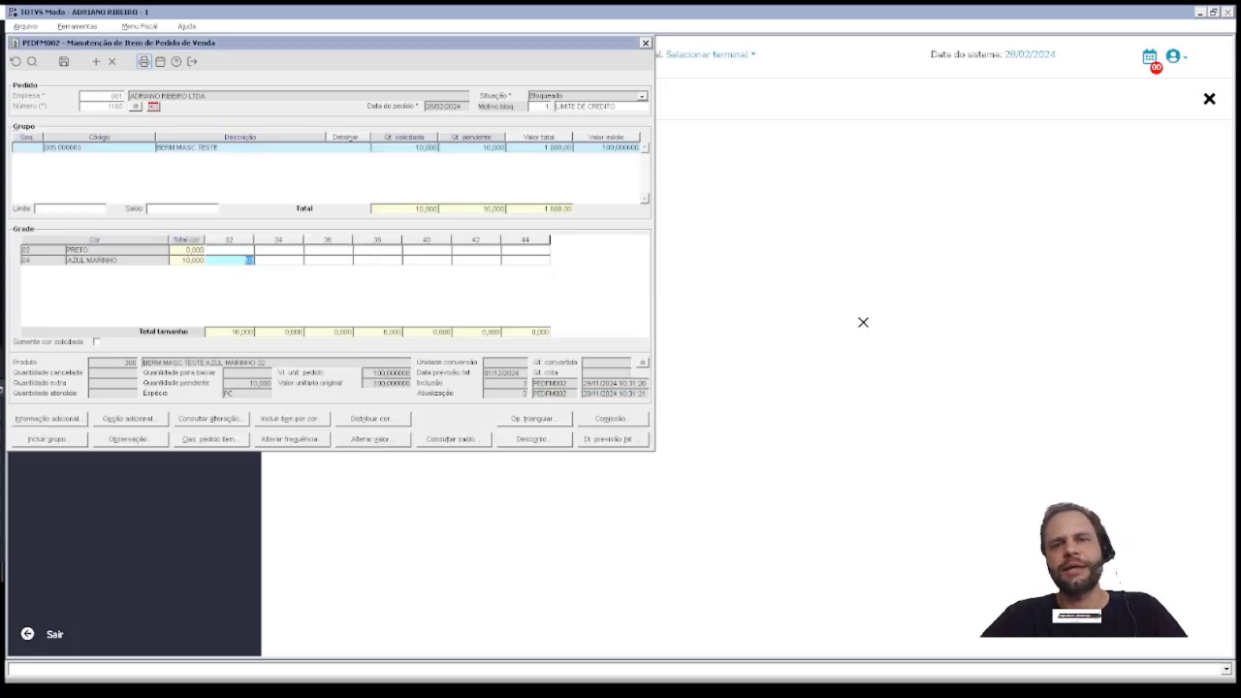
- View the order's items in the barcode item entry and close the sales order maintenance
click(293, 418)
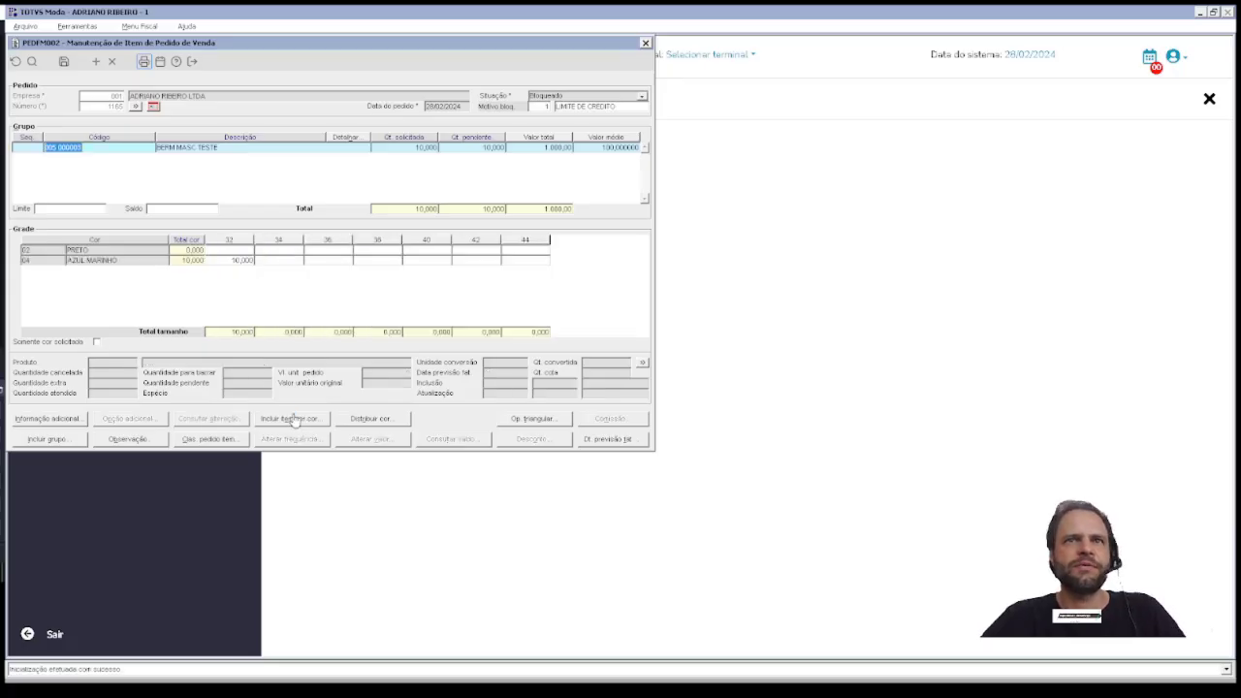
key(Escape)
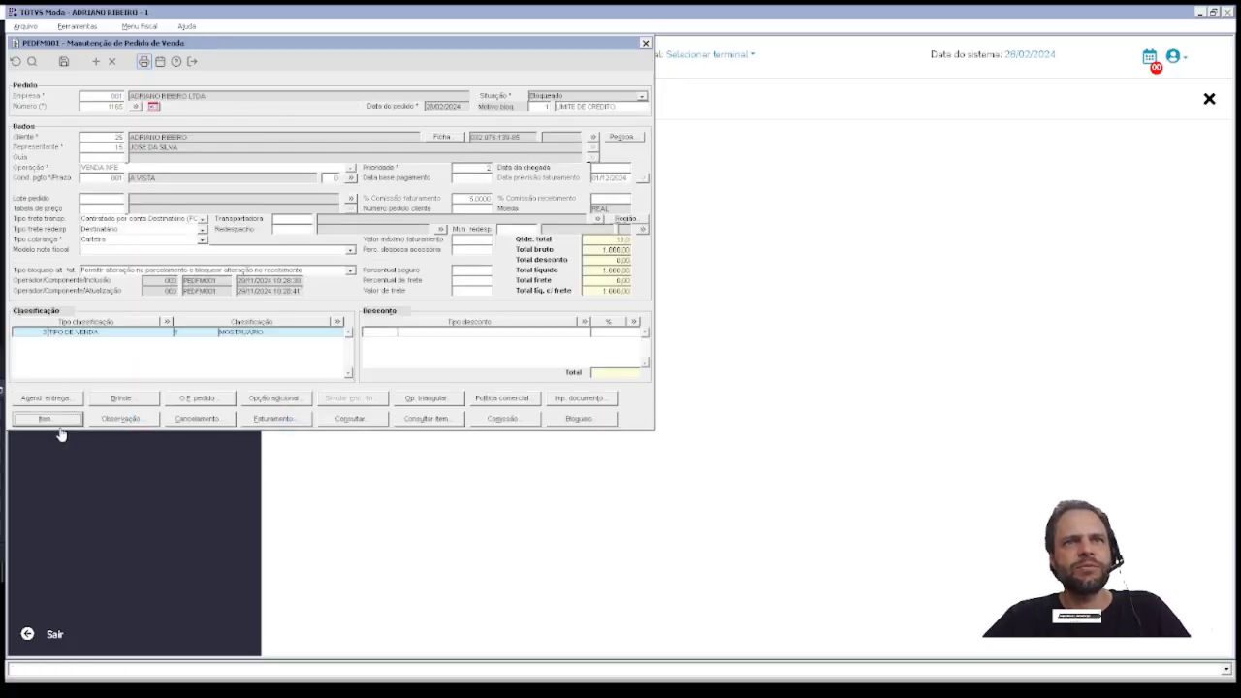
click(46, 419)
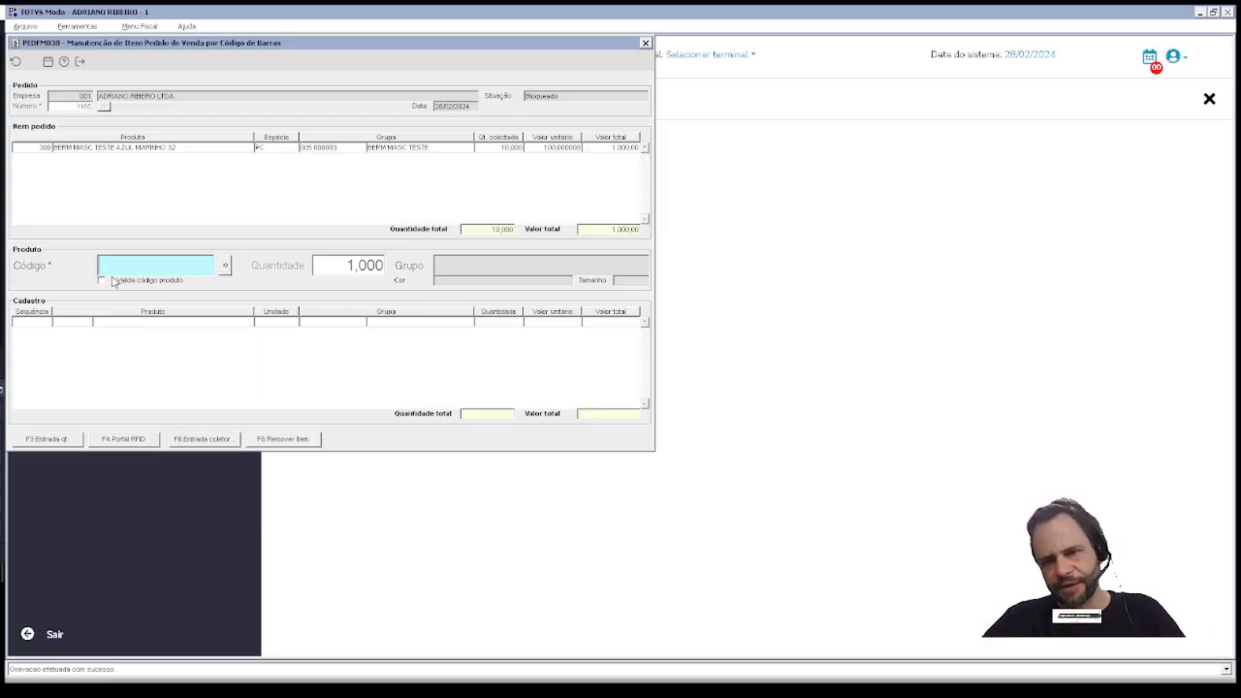
key(Escape)
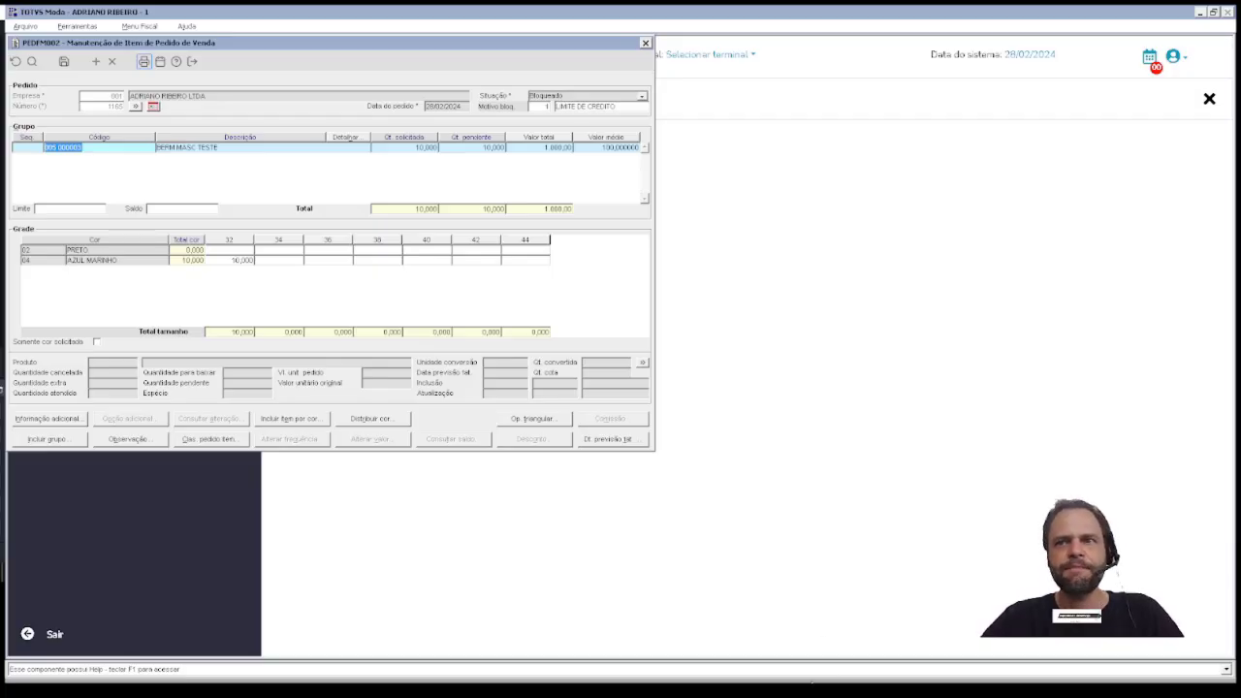
key(Escape)
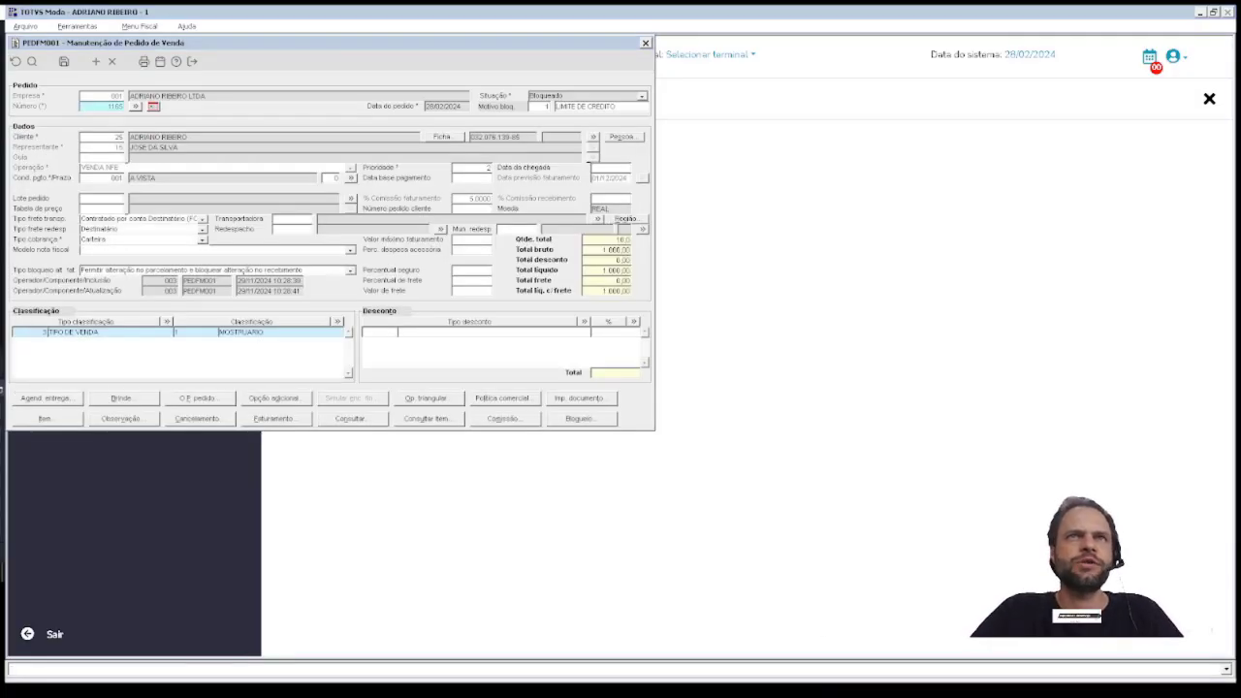
click(192, 61)
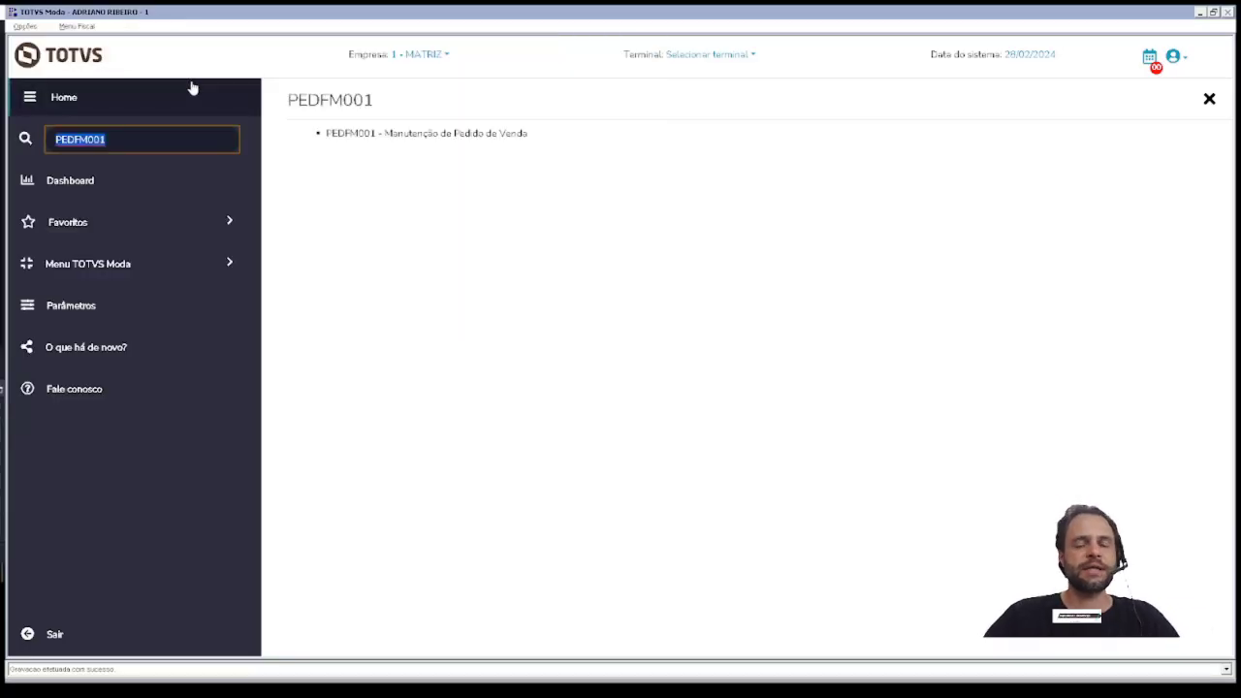
- Open component PRDFM009 and load the BERM MASC TESTE group by product code 300
text(prdfm009)
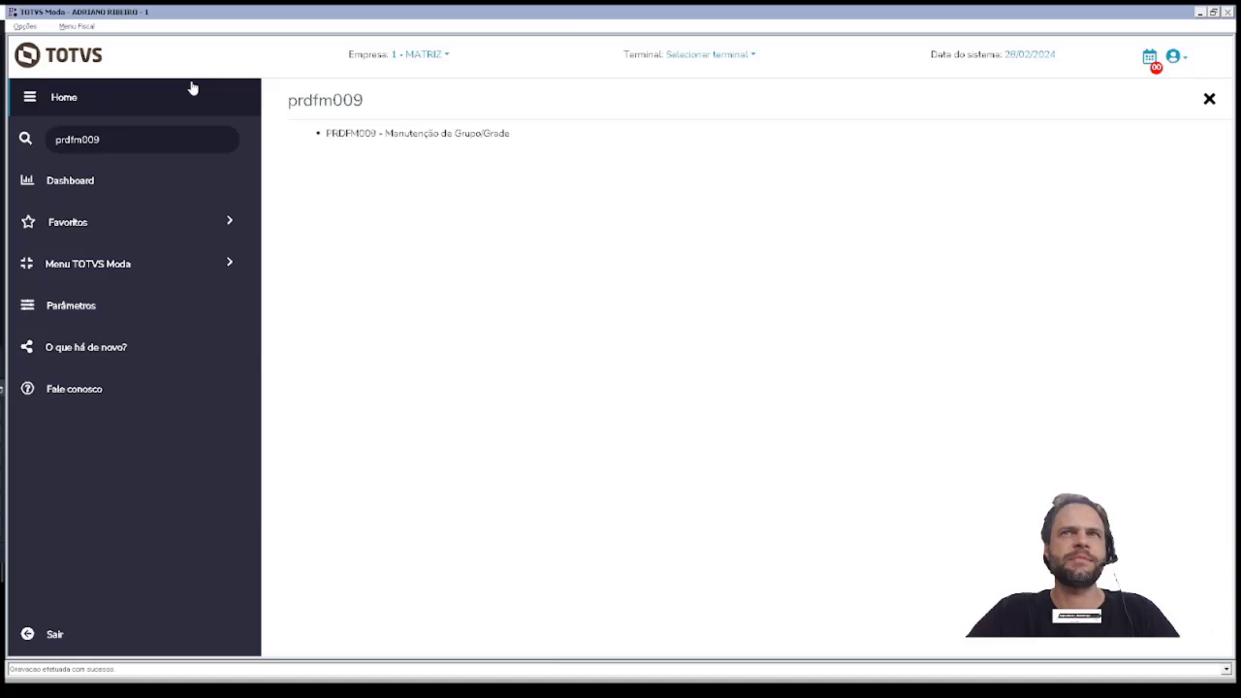
key(Return)
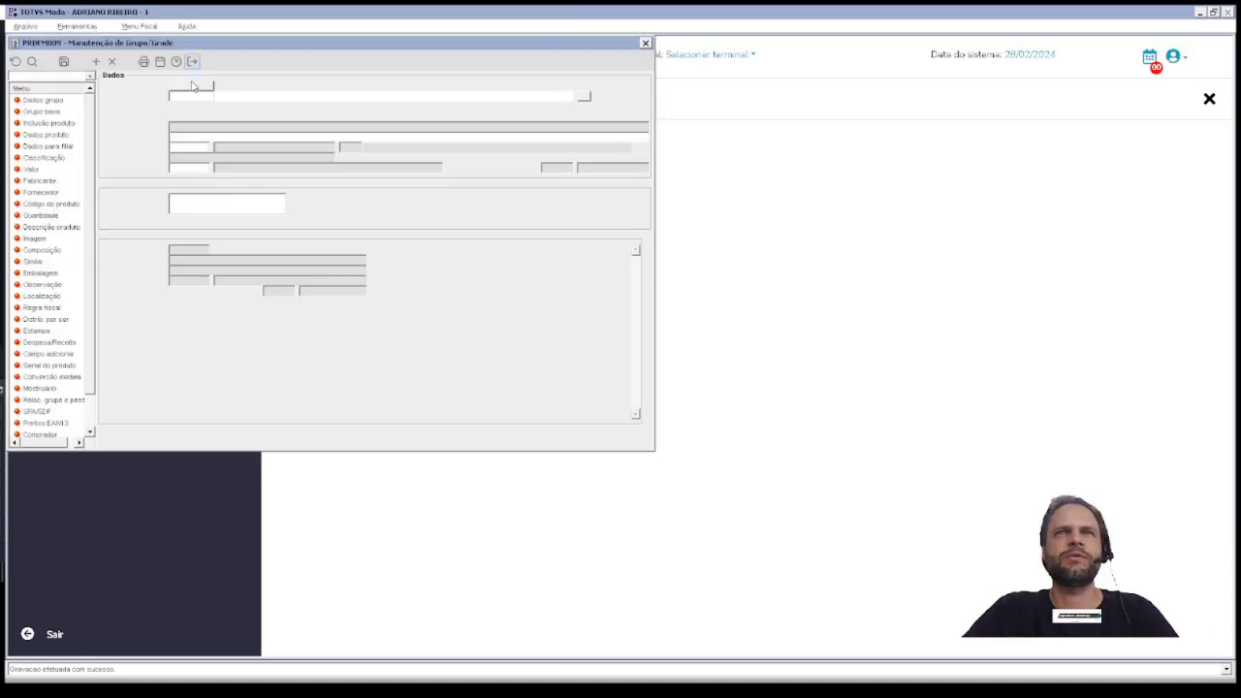
text(30)
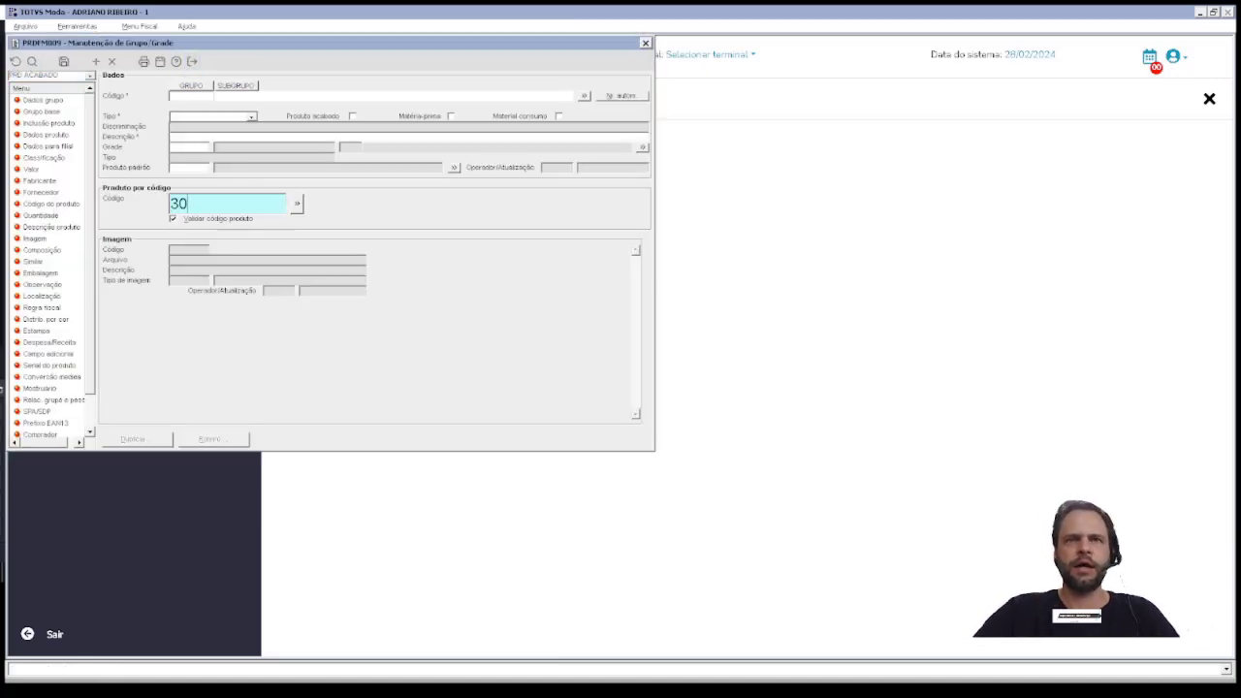
key(Return)
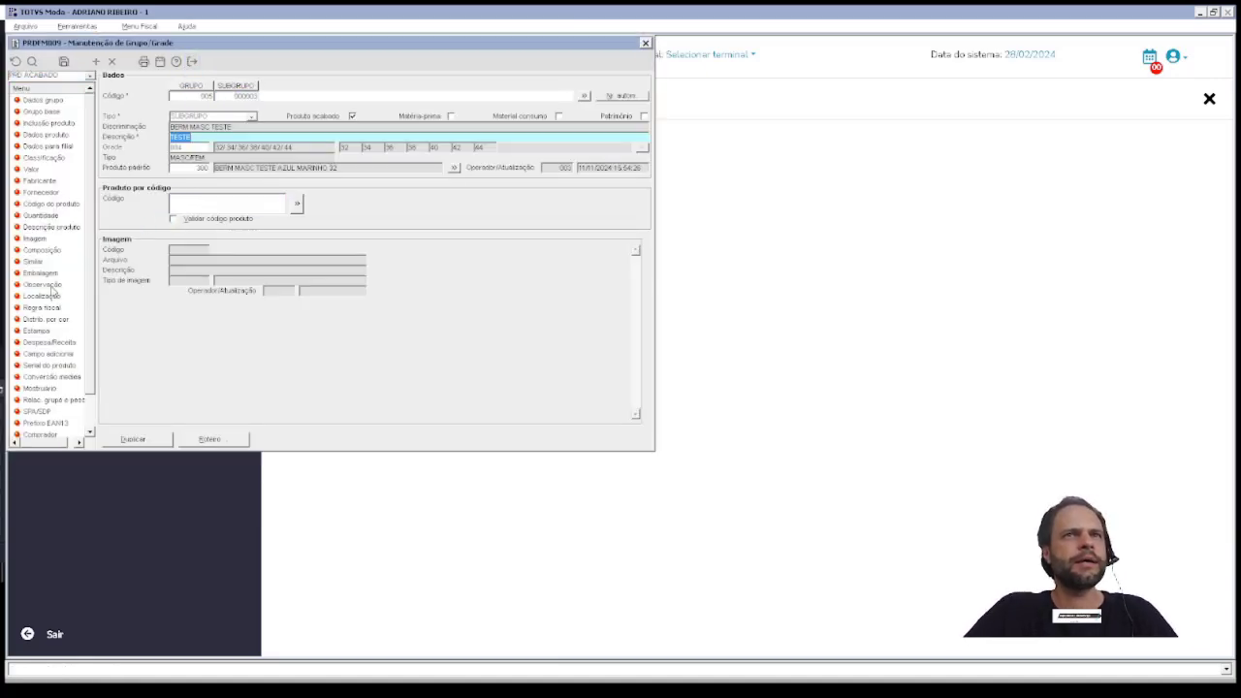
- Examine the packaging quantities of EMBALAGEM BERMUDA and EMBALAGEM BERMUDA 2, check the first one's grade, and close the group maintenance
click(44, 274)
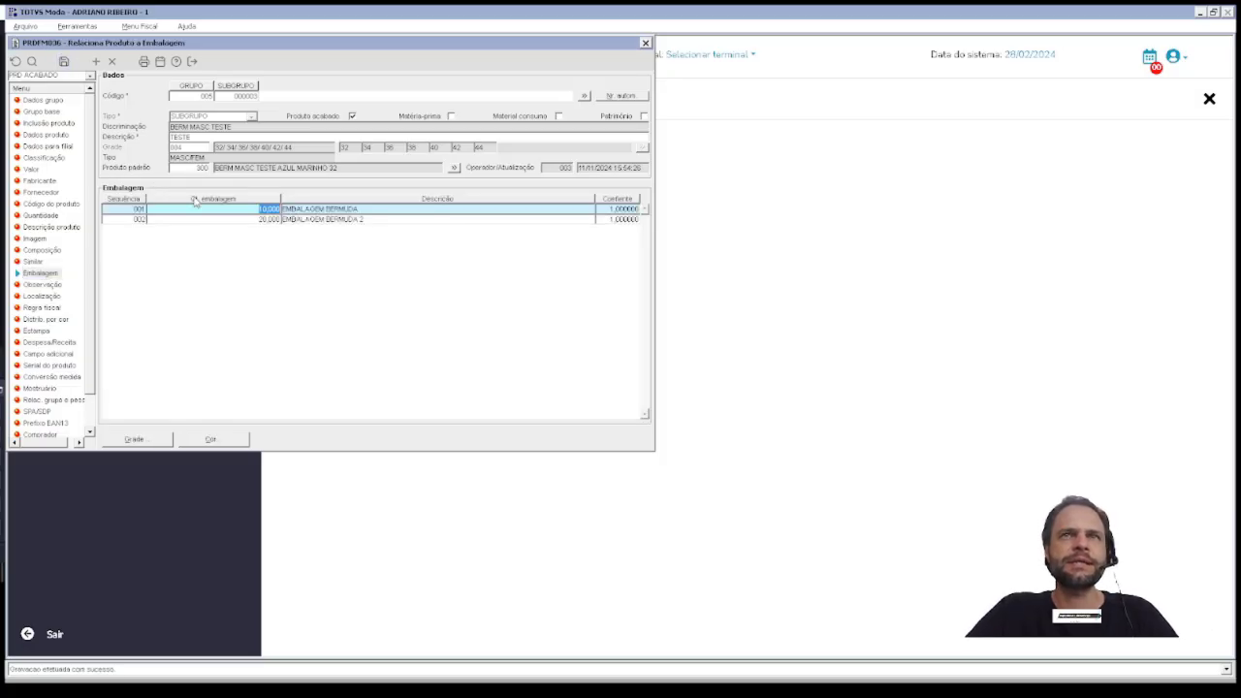
click(266, 220)
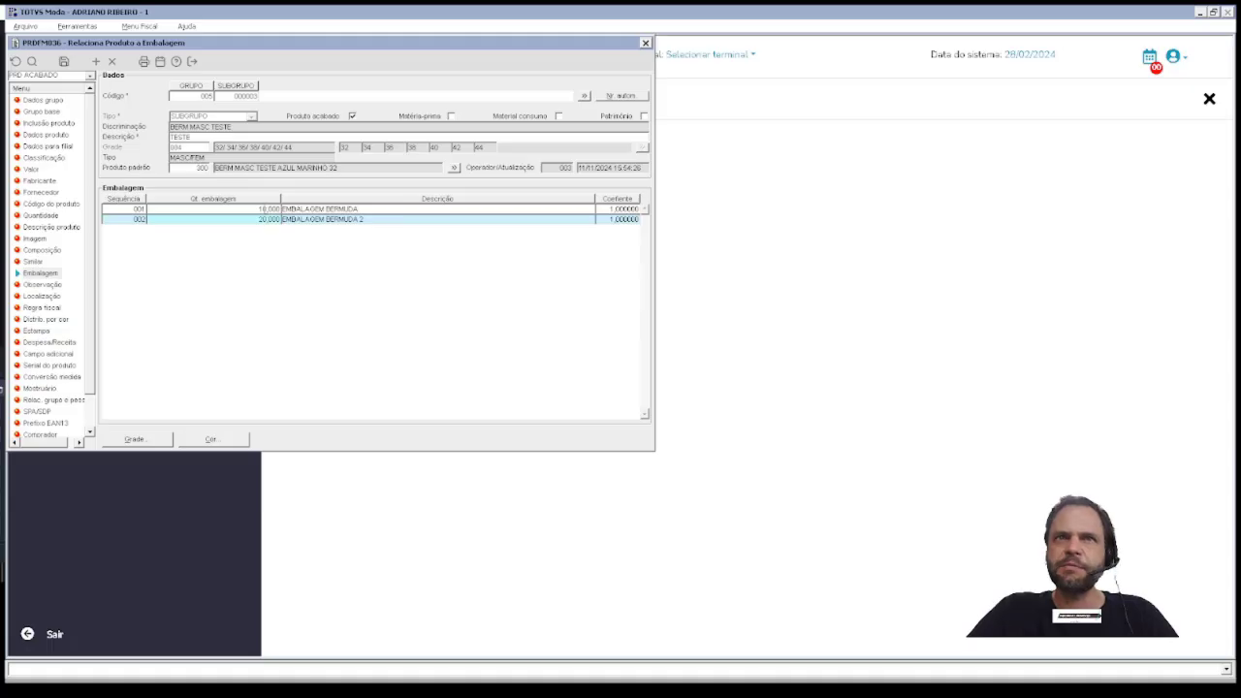
key(Up)
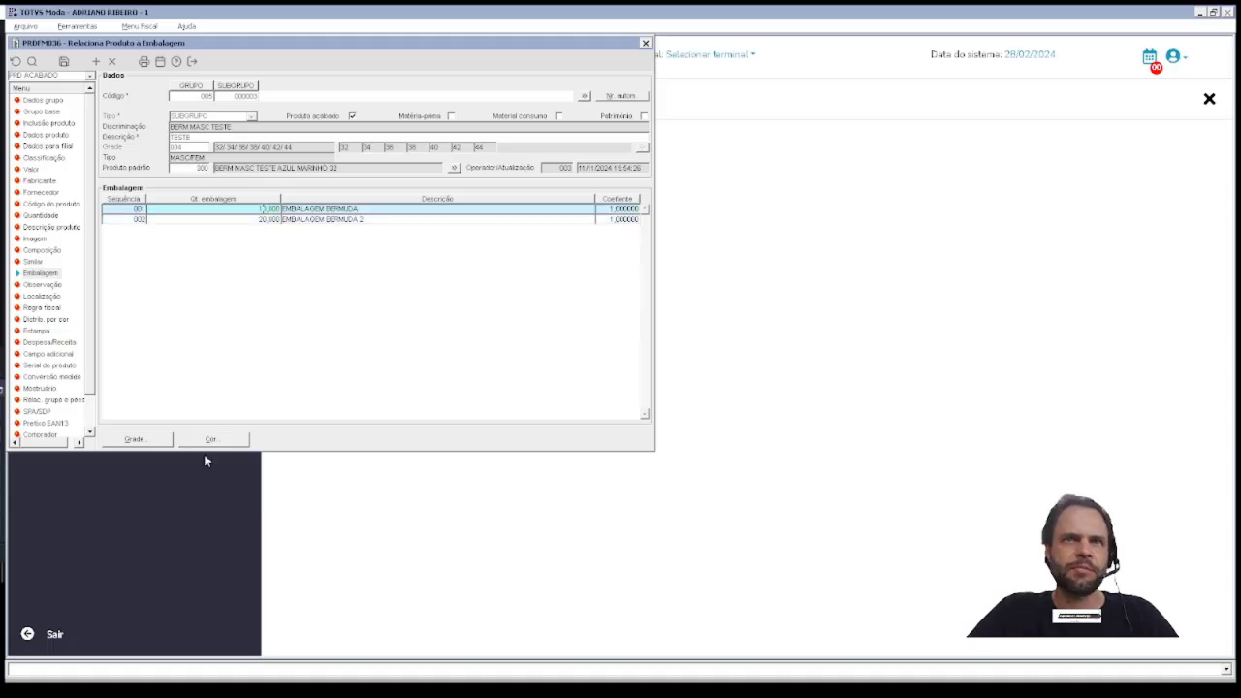
click(126, 443)
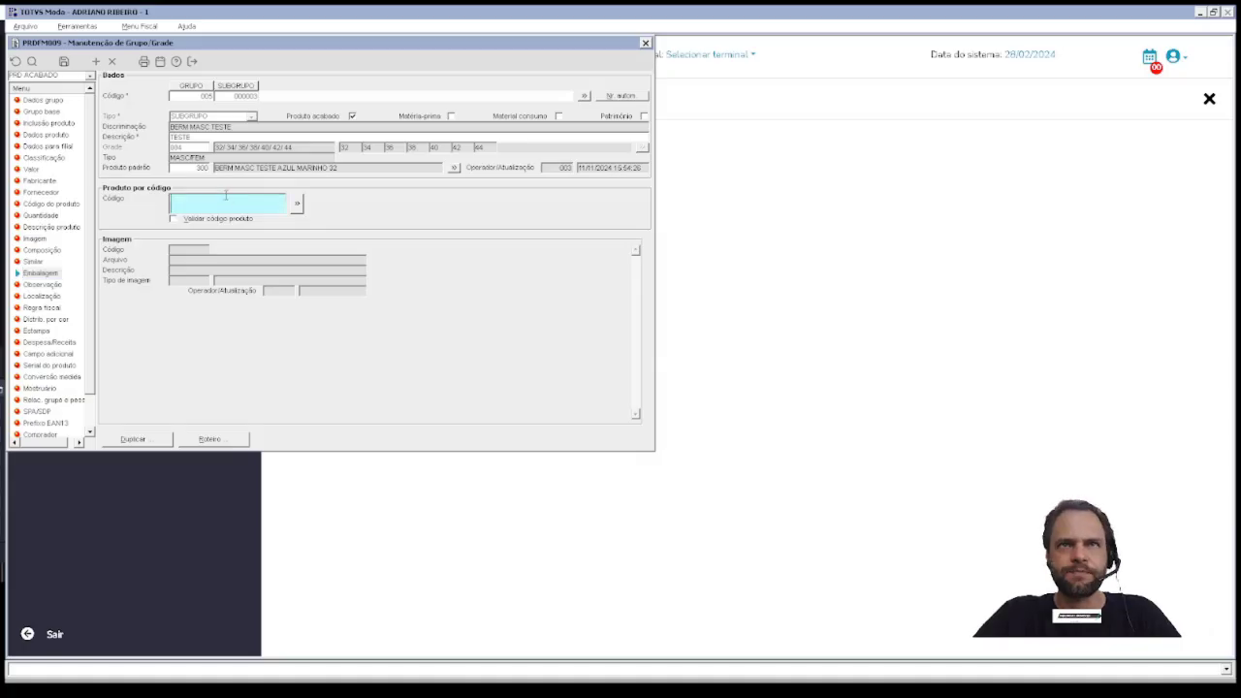
key(Escape)
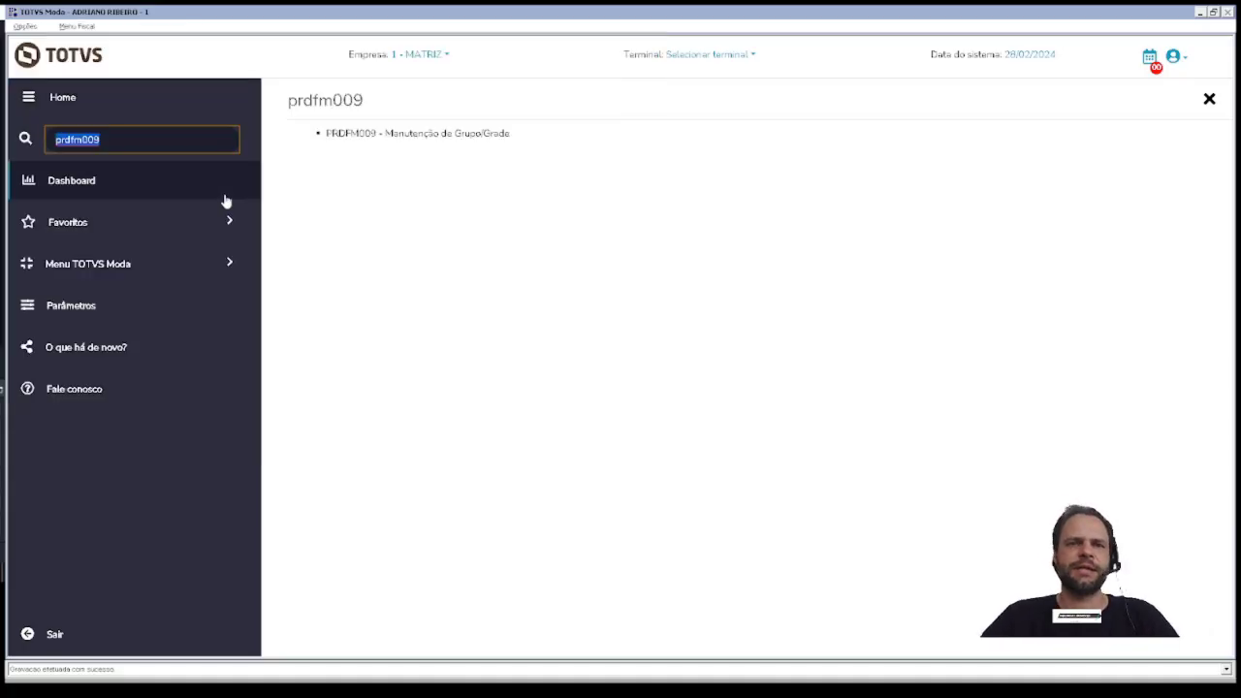